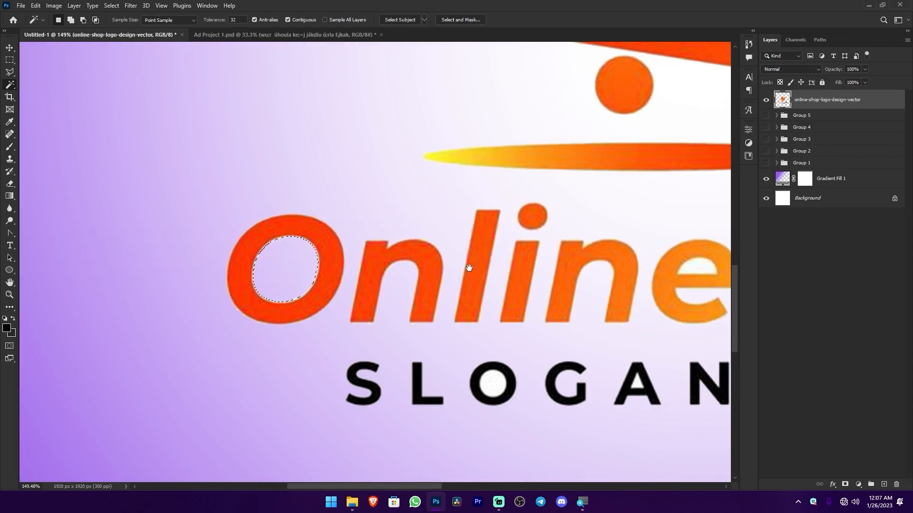
scroll(505, 255, "down", 3)
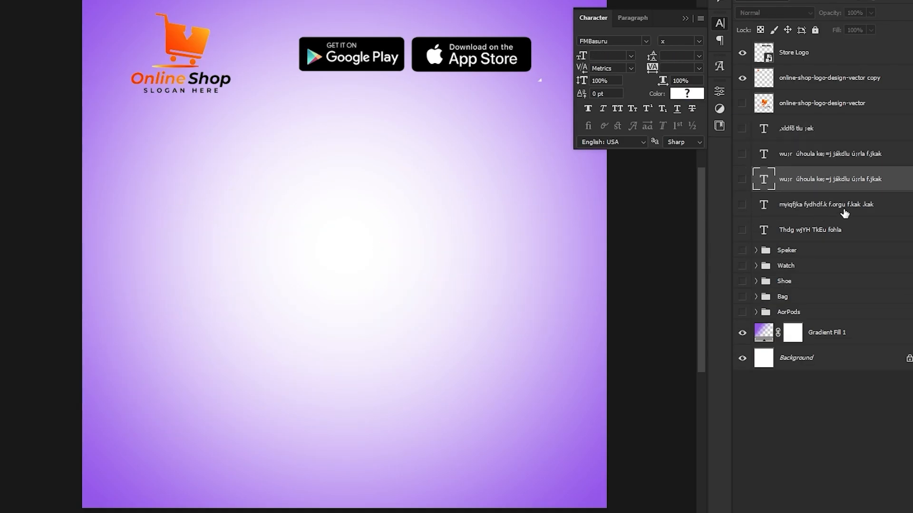
left_click(844, 214)
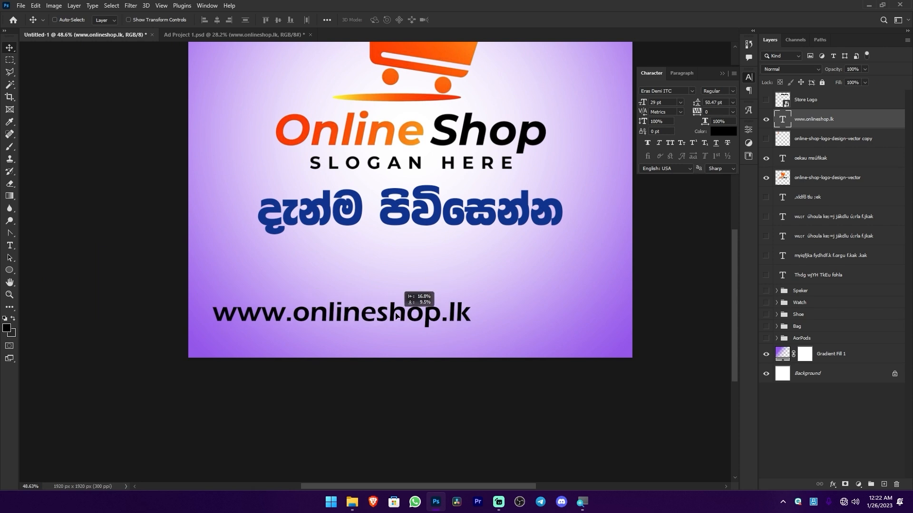
Centre the blue Sinhala text horizontally on the canvas and position it below the Online Shop logo
left_click(204, 19)
left_click(217, 20)
key("ctrl+d")
left_click_drag(427, 314, 425, 273)
left_click_drag(416, 279, 444, 280)
left_click(9, 269)
left_click(48, 269)
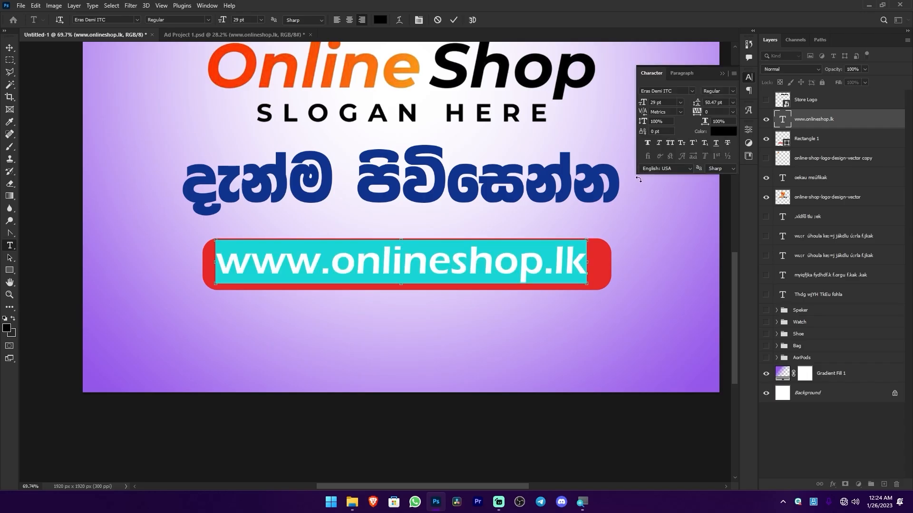
left_click(381, 20)
left_click(877, 122)
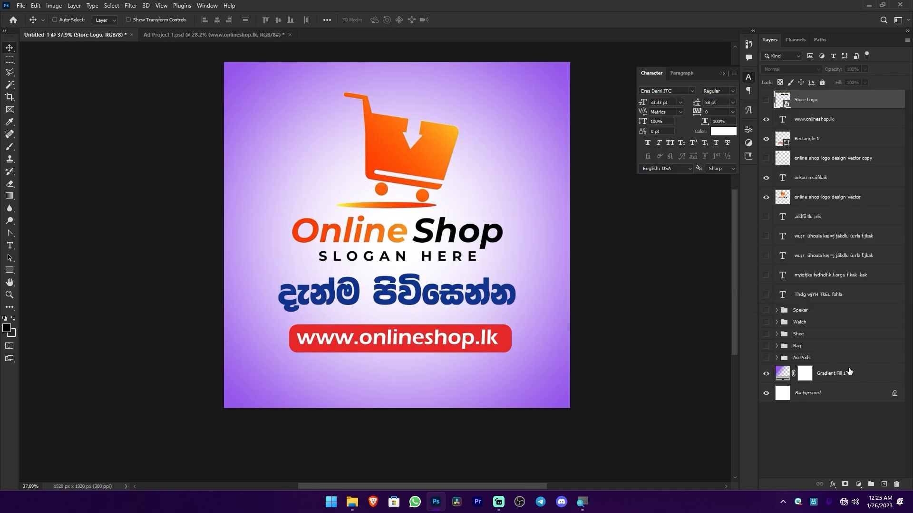
left_click(21, 5)
left_click(36, 172)
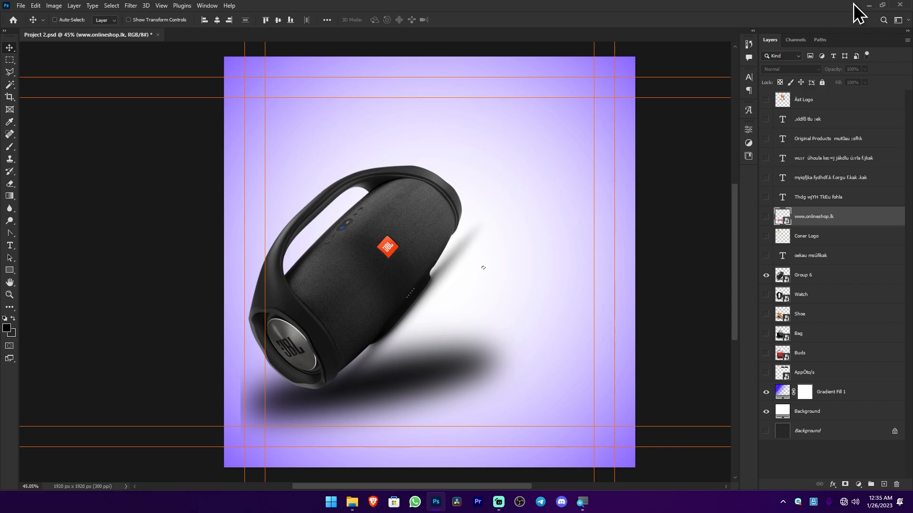
Switch to Premiere Pro and start a new project named Ad Project
left_click(870, 4)
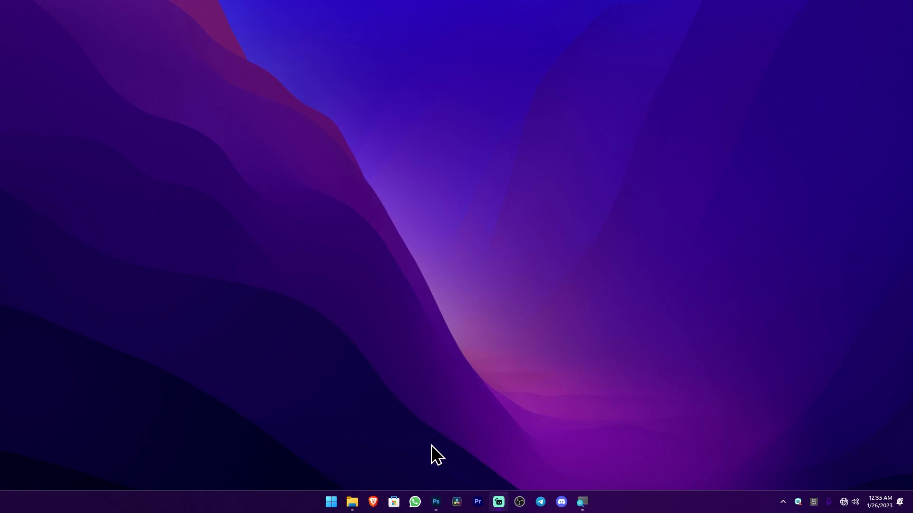
left_click(478, 503)
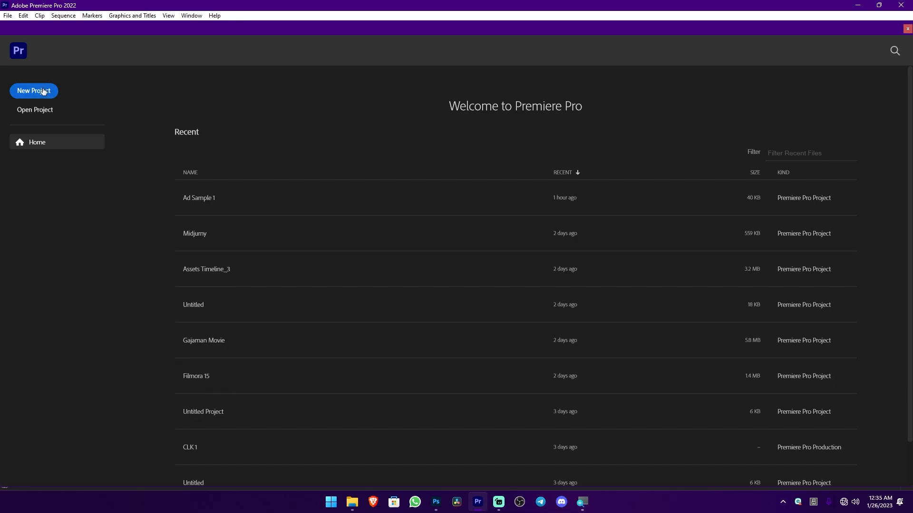
left_click(43, 91)
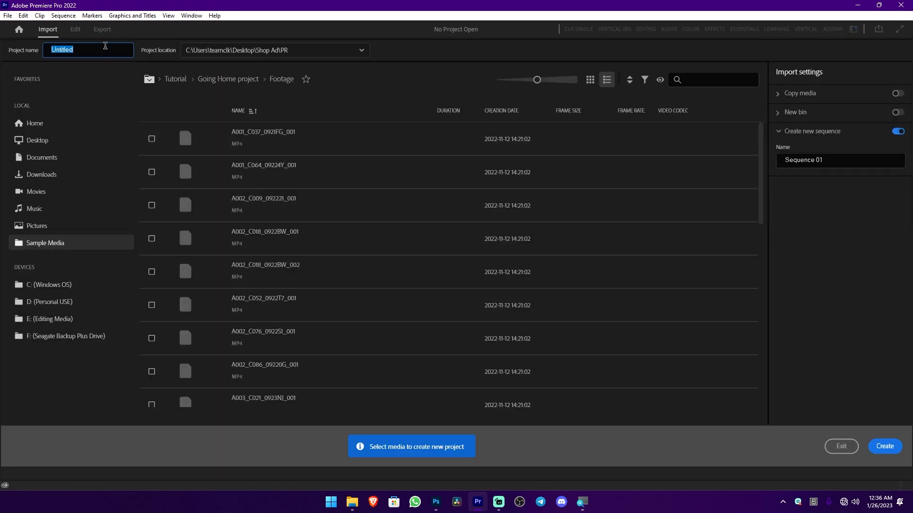
left_click(85, 49)
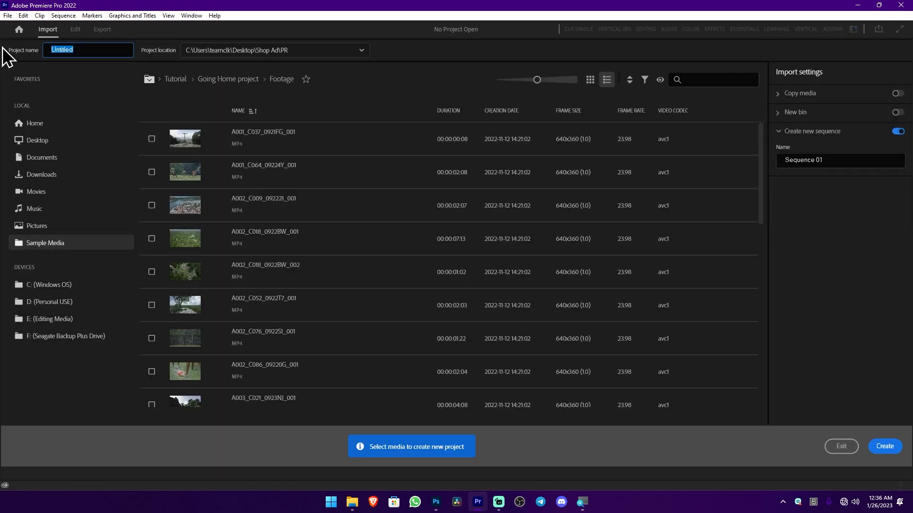
type("Ad Project")
Set the project location to the PR folder inside Project 001 on the Desktop and create the project
left_click(350, 54)
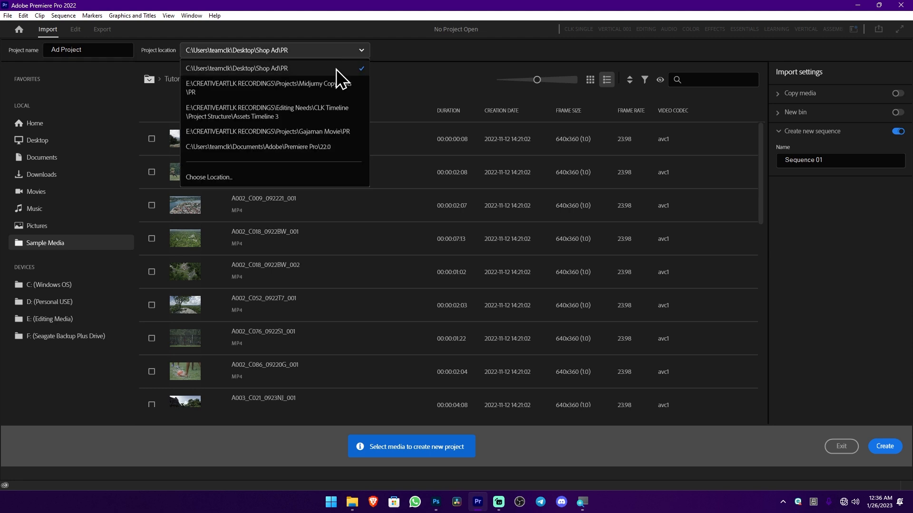
left_click(226, 178)
scroll(427, 303, "down", 4)
scroll(427, 304, "up", 2)
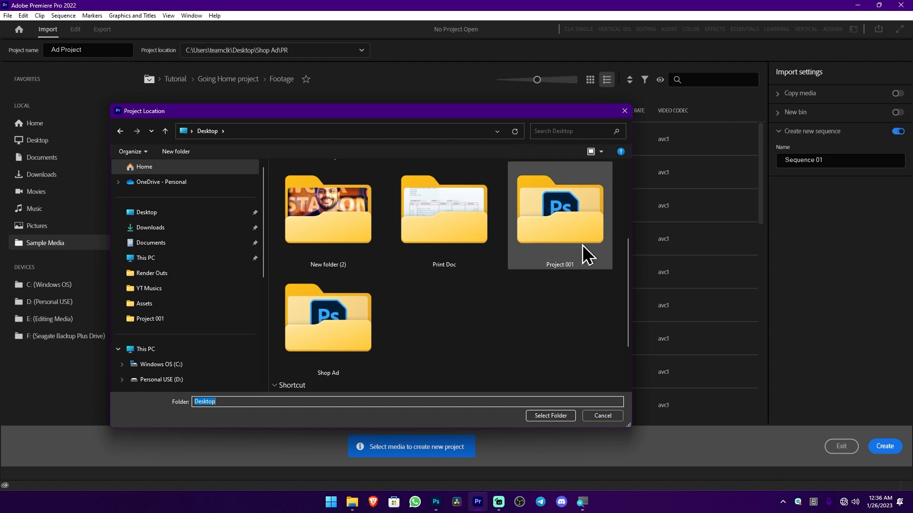
double_click(583, 246)
left_click(550, 416)
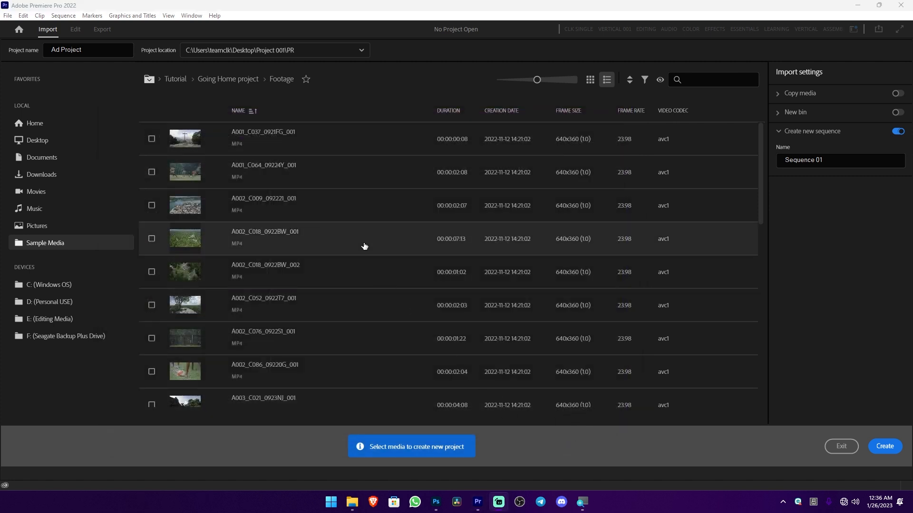
left_click(886, 450)
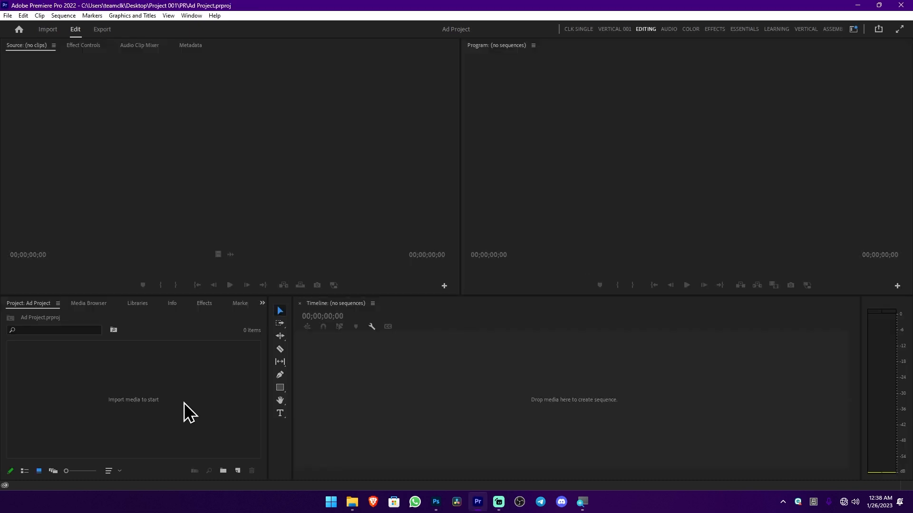
Start a new sequence based on the Digital SLR preset DSLR 1080p30
left_click(251, 429)
left_click(423, 375)
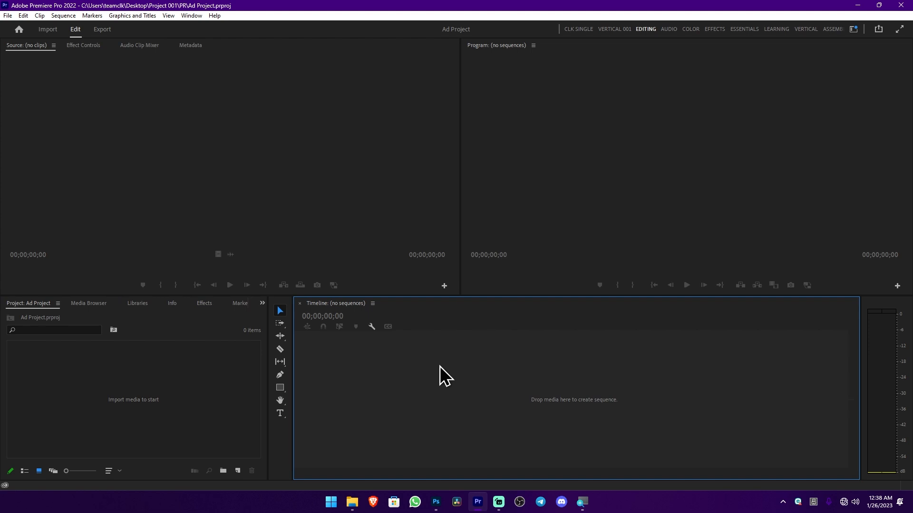
key("ctrl+n")
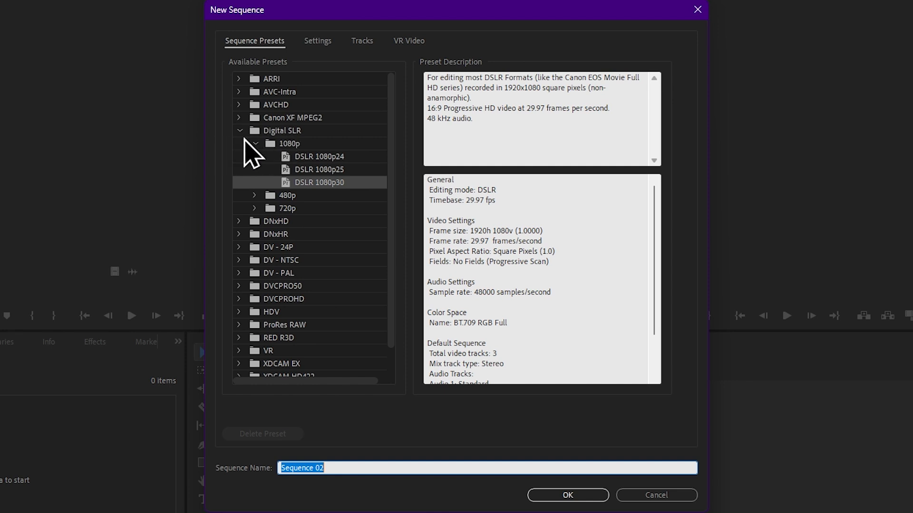
left_click(323, 143)
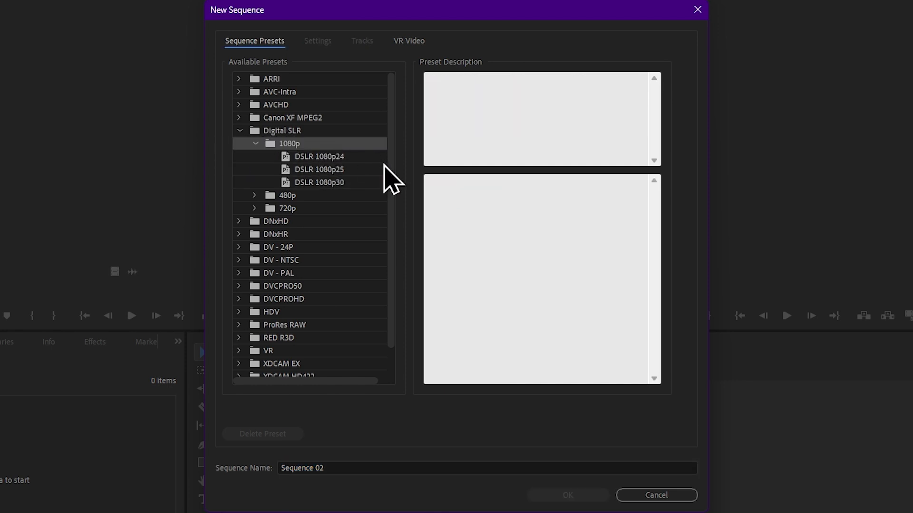
left_click(350, 182)
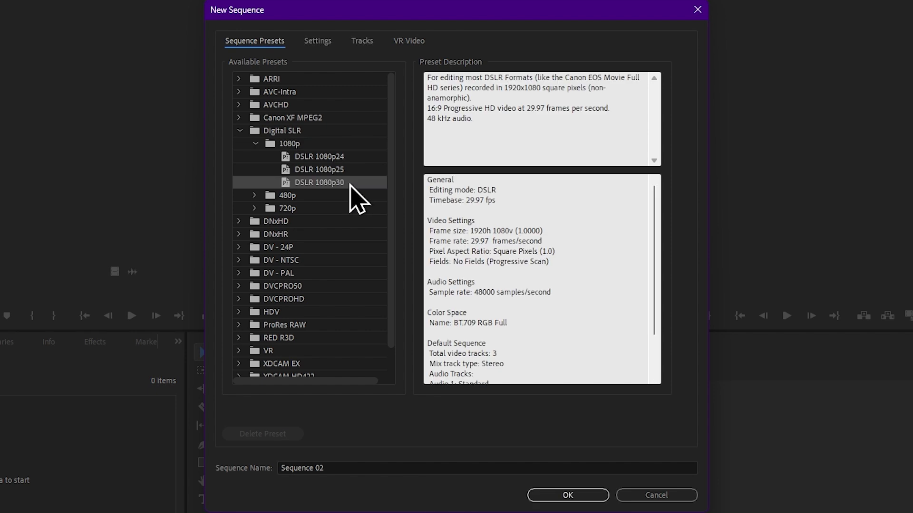
Set the sequence frame size to 1920 horizontal by 1920 vertical and create the sequence
left_click(324, 42)
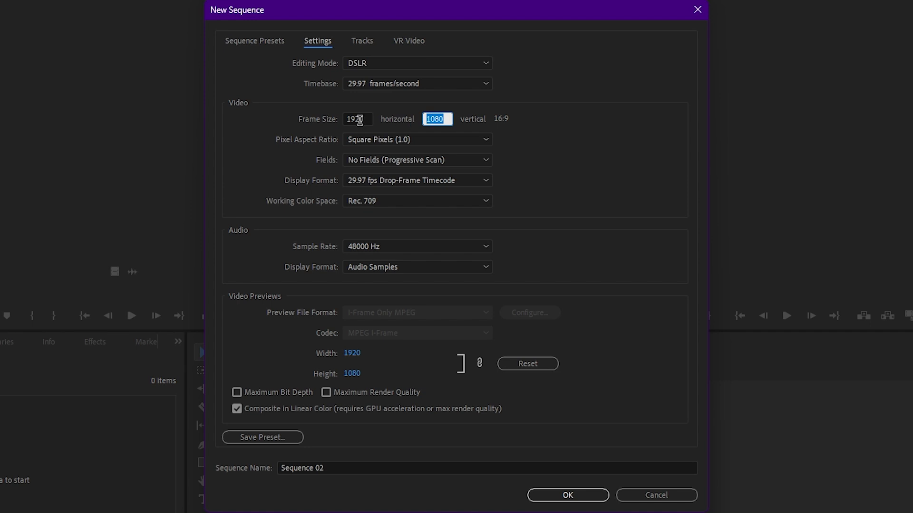
type("1920")
key("Tab")
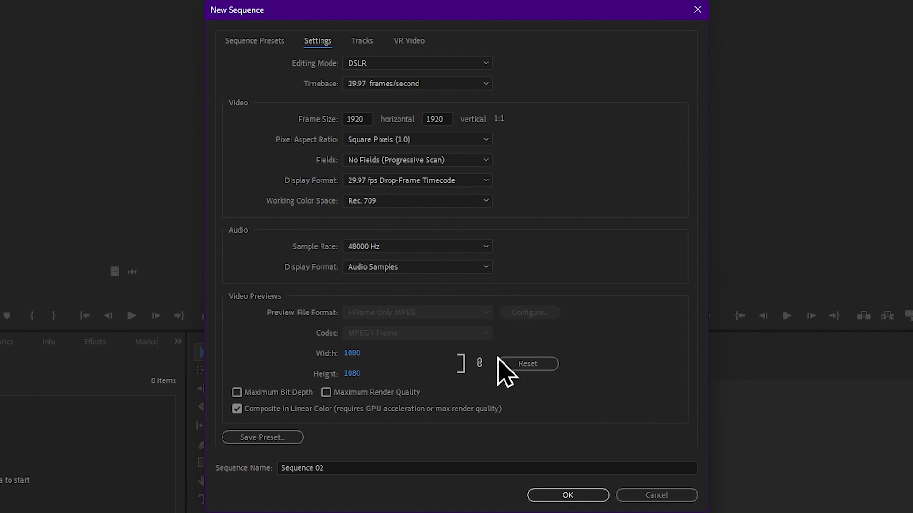
left_click(573, 495)
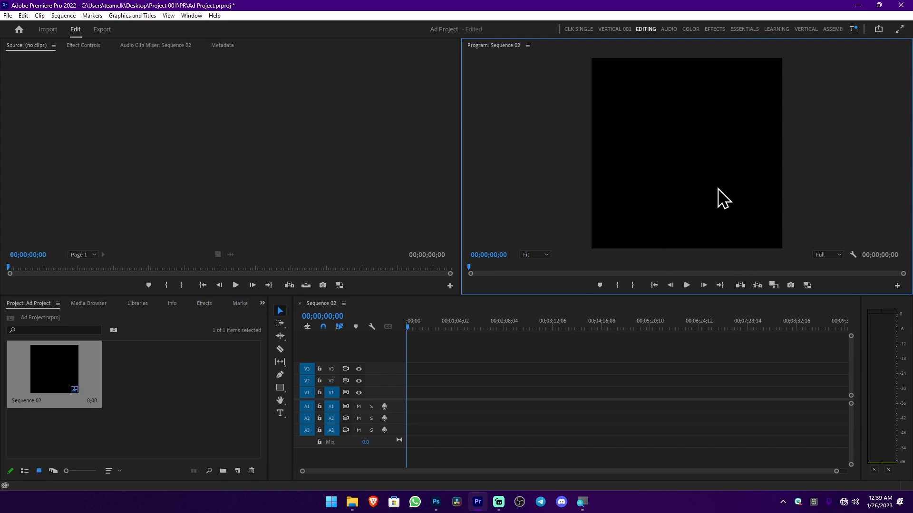
Bring Project 2.psd from the Project 001 folder into the project and choose to import it as a Sequence
key("alt+Tab")
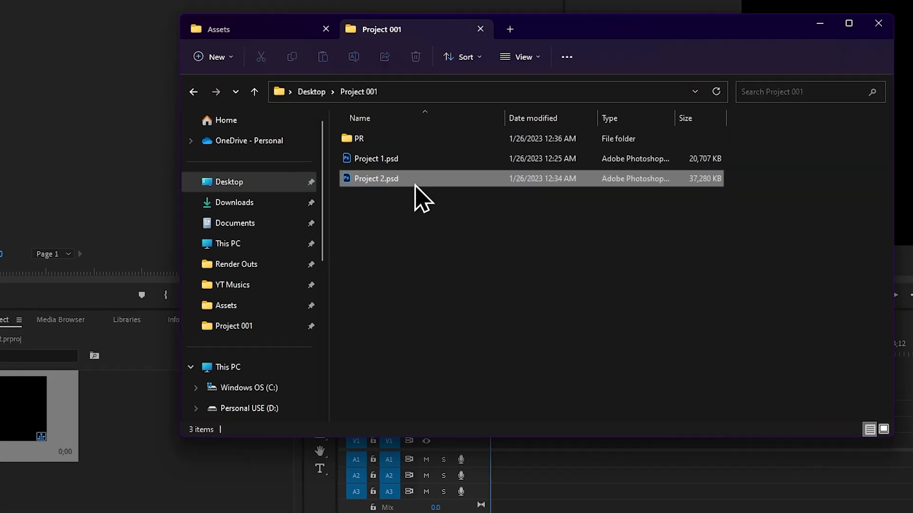
left_click(342, 201)
left_click_drag(405, 183, 150, 451)
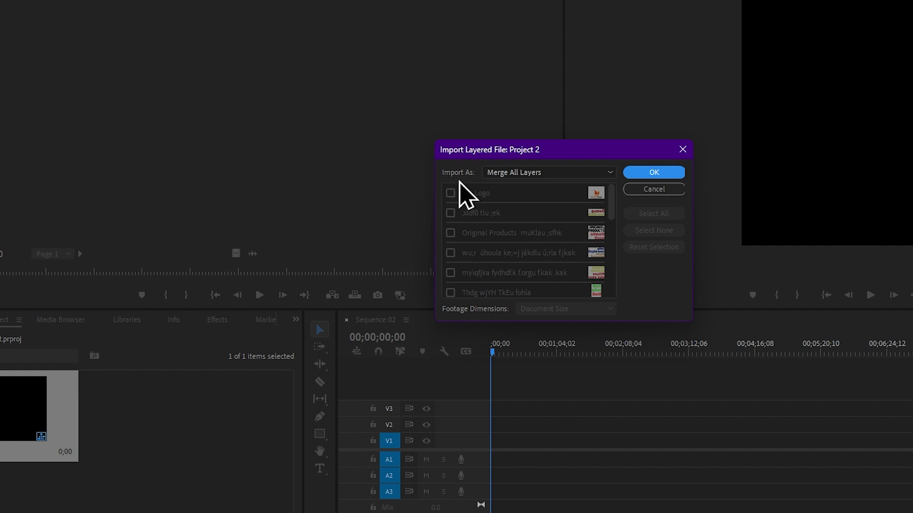
left_click(559, 175)
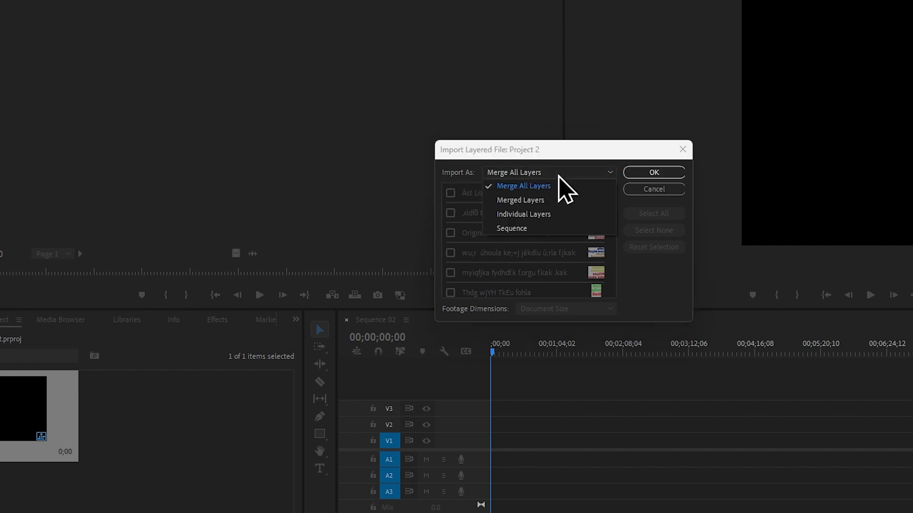
left_click(518, 230)
Include all layers of Project 2 except the lowest, dark Background layer, and complete the layered import
left_click(450, 193)
left_click(450, 213)
left_click(450, 233)
left_click(450, 253)
left_click(451, 275)
scroll(482, 260, "down", 2)
left_click(450, 268)
left_click(449, 248)
left_click(450, 230)
left_click(449, 207)
scroll(489, 229, "down", 1)
left_click(449, 264)
left_click(450, 245)
scroll(475, 247, "down", 2)
left_click(449, 261)
left_click(450, 239)
left_click(450, 219)
left_click(450, 200)
scroll(480, 247, "down", 1)
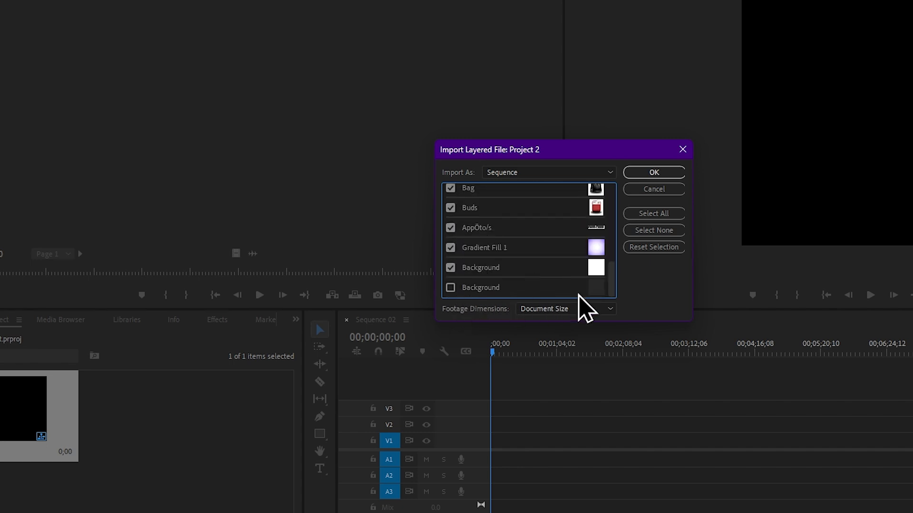
scroll(575, 257, "up", 6)
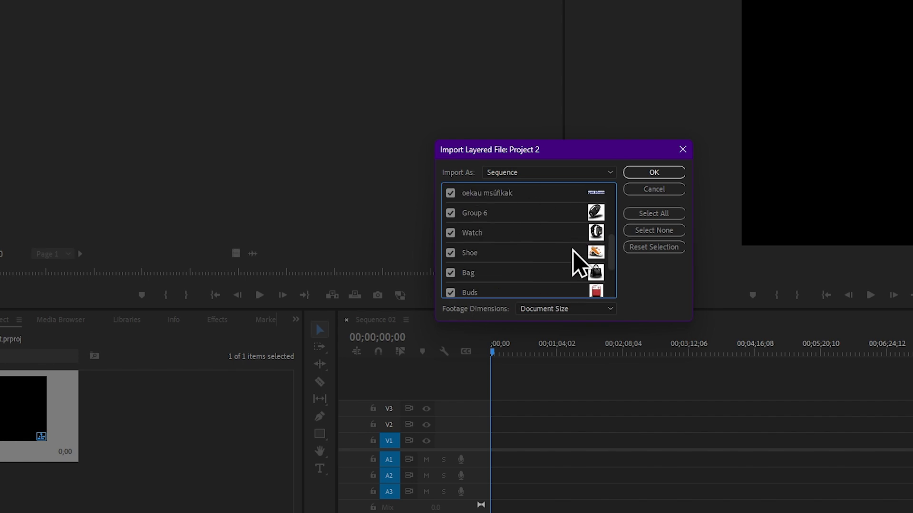
left_click(668, 174)
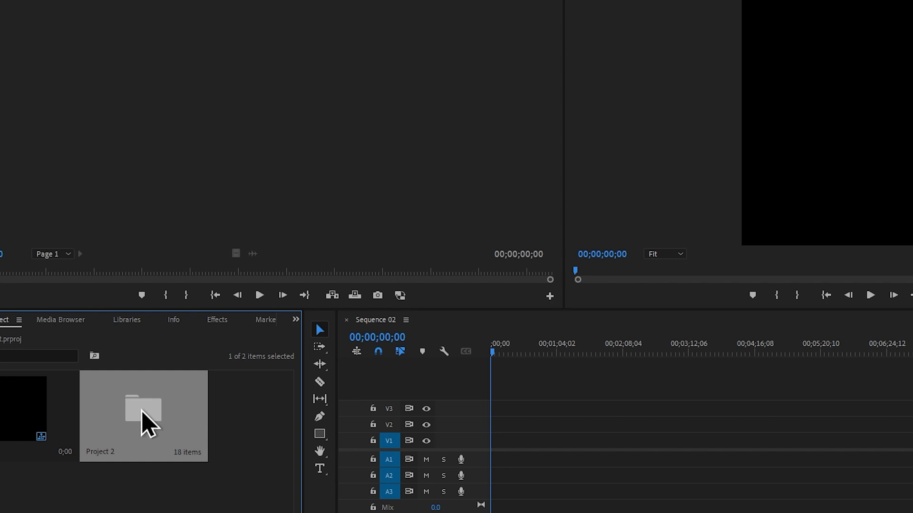
Open the Project 2 bin and place the white Background/Project 2.psd clip at the start of track V1
double_click(144, 417)
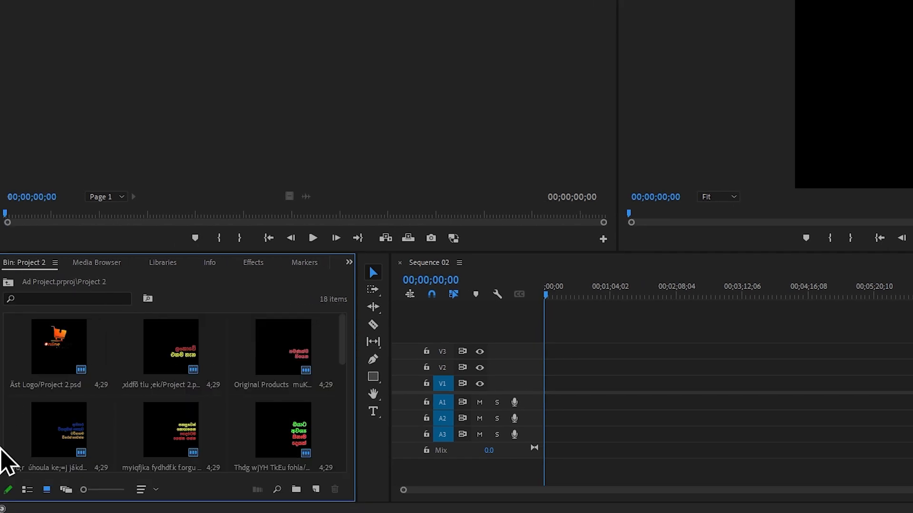
scroll(299, 366, "down", 8)
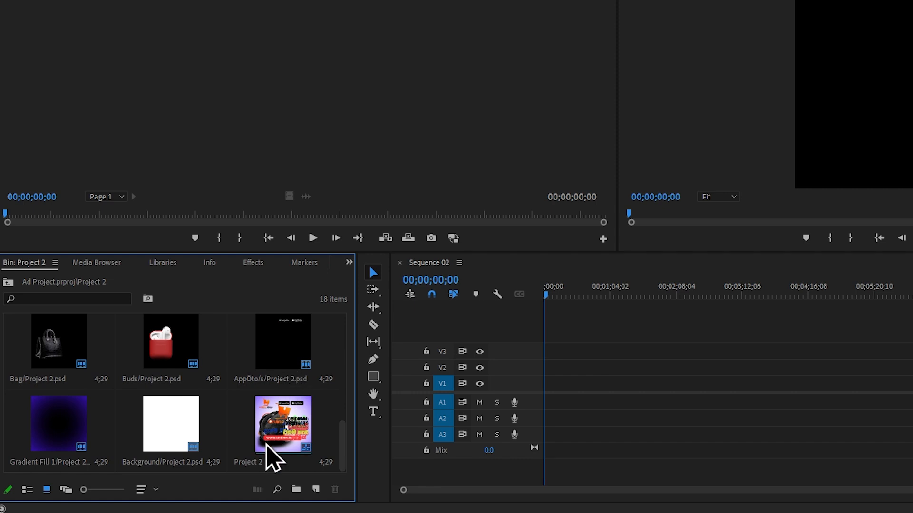
left_click(177, 426)
left_click_drag(177, 427, 548, 390)
Extend the Background clip on V1 so that it ends at 00;00;10;12
scroll(557, 400, "up", 1)
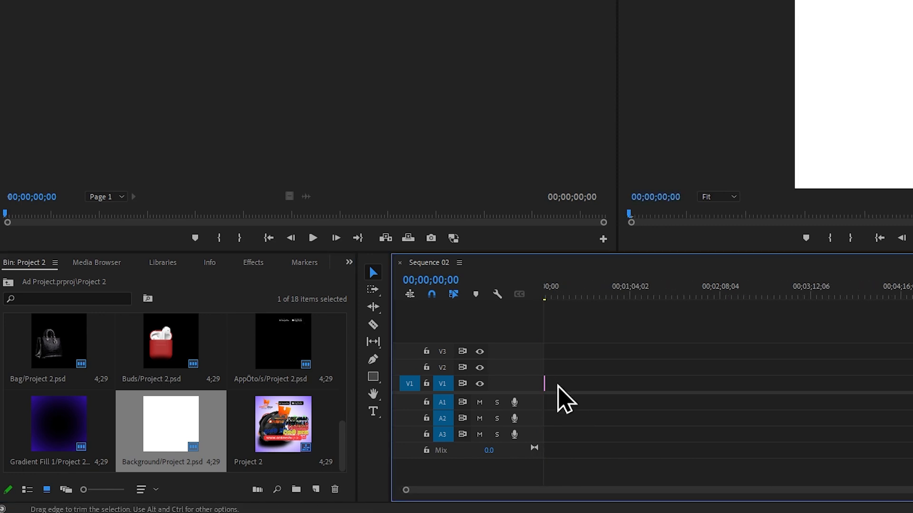
scroll(562, 398, "up", 3)
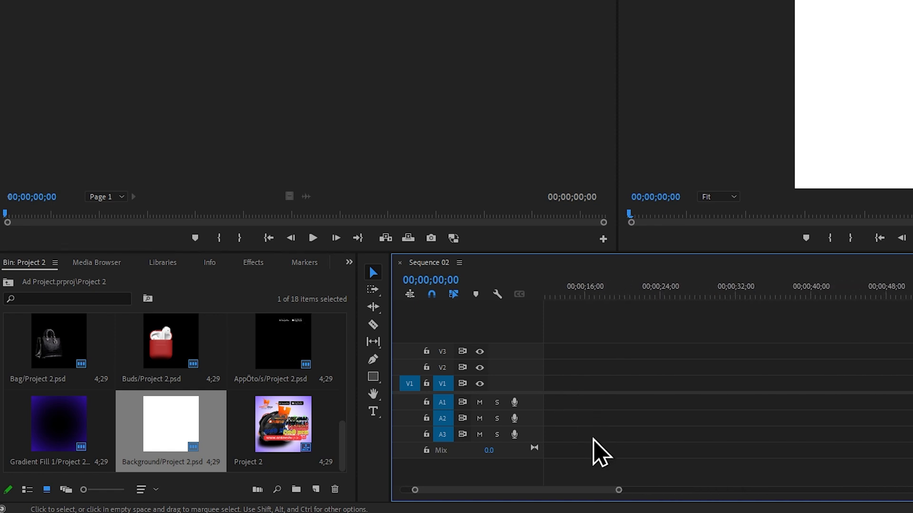
left_click_drag(586, 489, 526, 494)
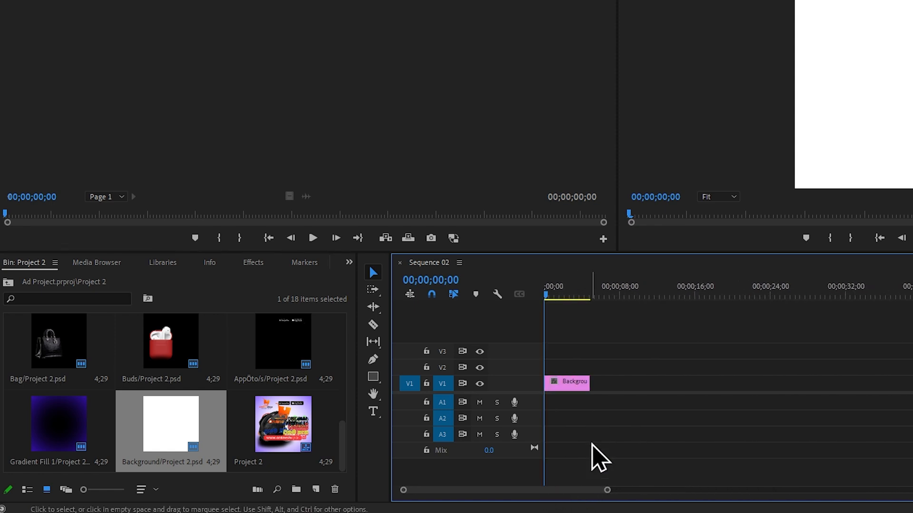
scroll(574, 401, "up", 1)
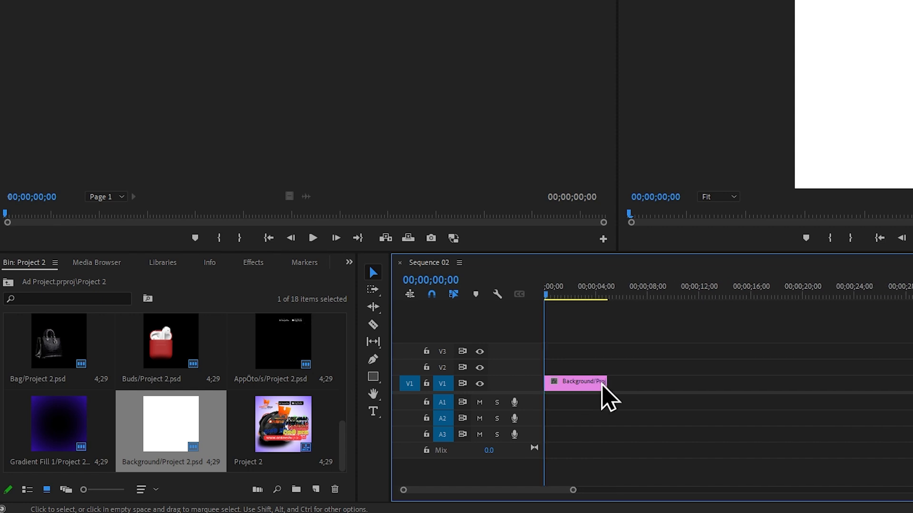
left_click_drag(606, 382, 889, 365)
left_click(661, 296)
left_click_drag(665, 297, 696, 299)
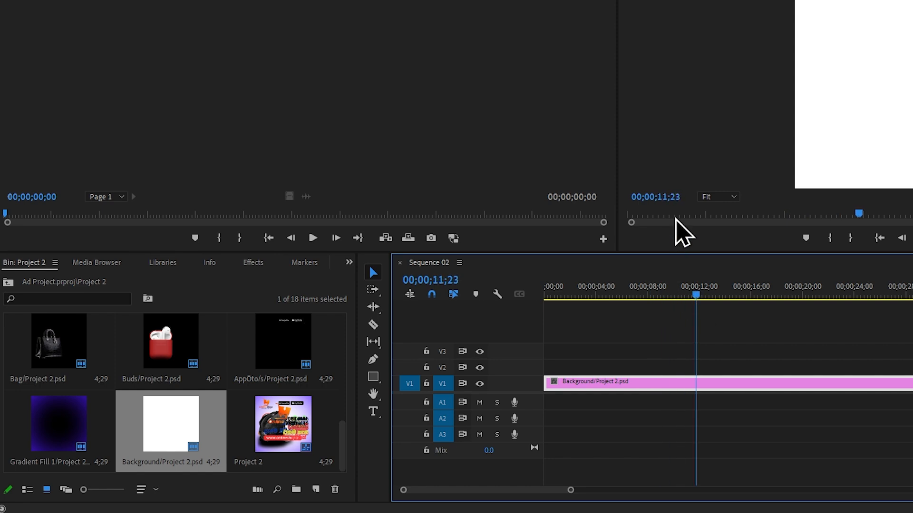
left_click_drag(702, 300, 680, 299)
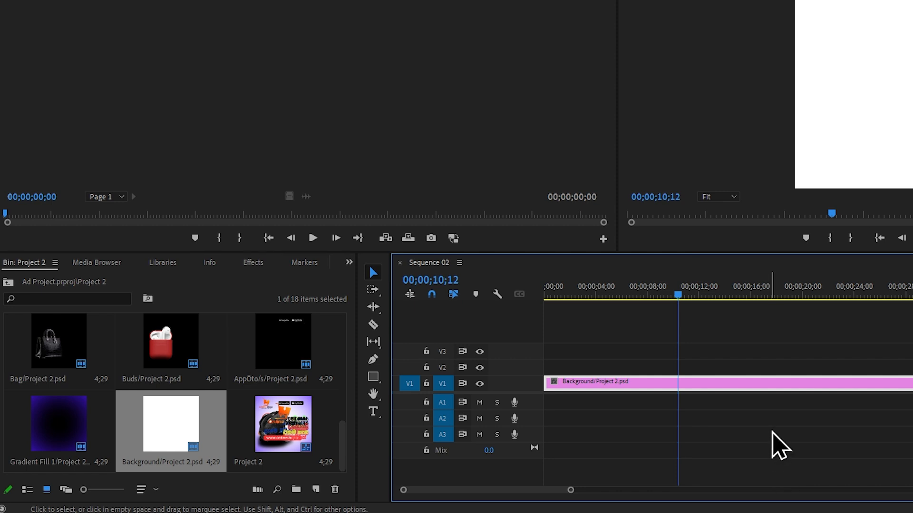
left_click_drag(903, 383, 679, 422)
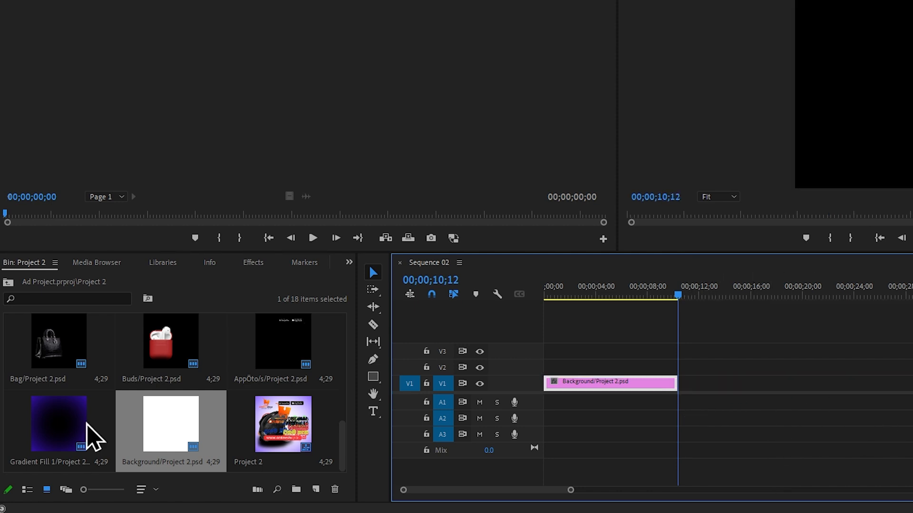
Place Gradient Fill 1/Project 2.psd at the start of track V2 and extend it to the Background clip's end
left_click_drag(75, 438, 544, 367)
left_click_drag(608, 367, 678, 362)
Place AppÔto/s/Project 2.psd at the start of track V4 and extend it to the Background clip's end
left_click_drag(529, 392, 527, 432)
key("minus")
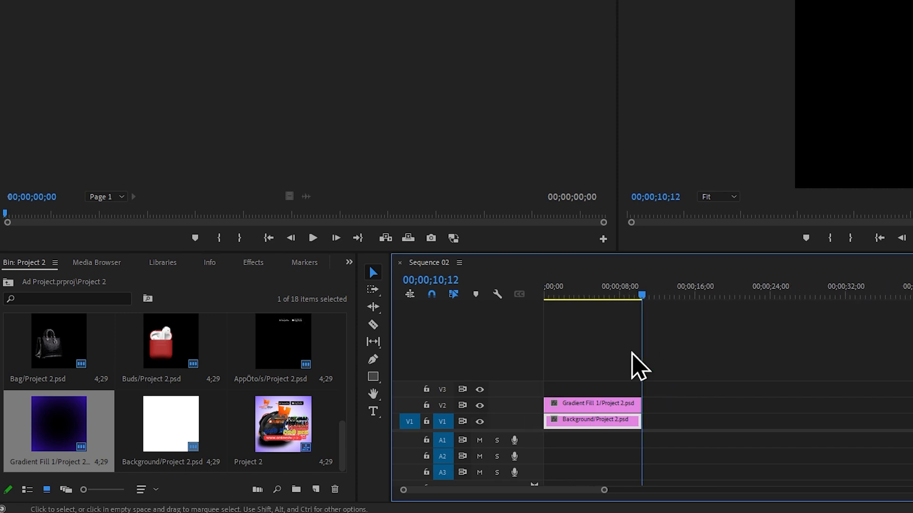
key("equal")
left_click(298, 356)
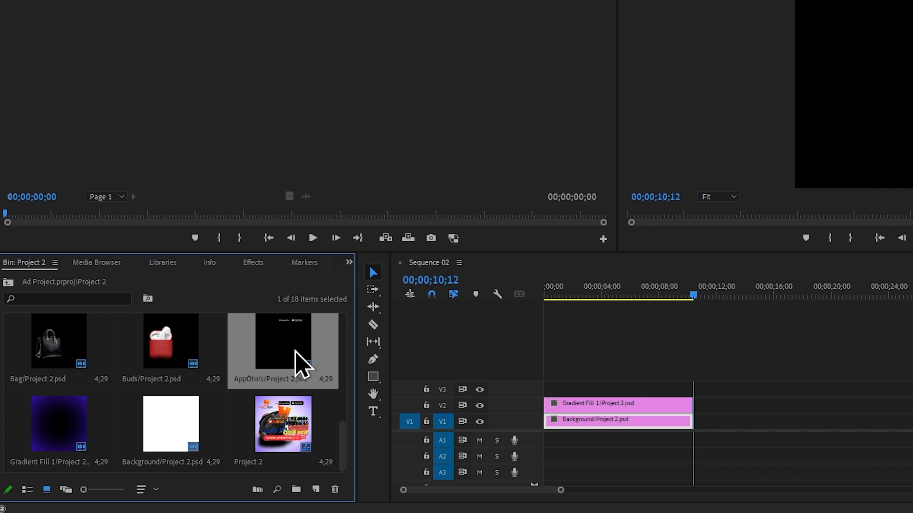
double_click(295, 339)
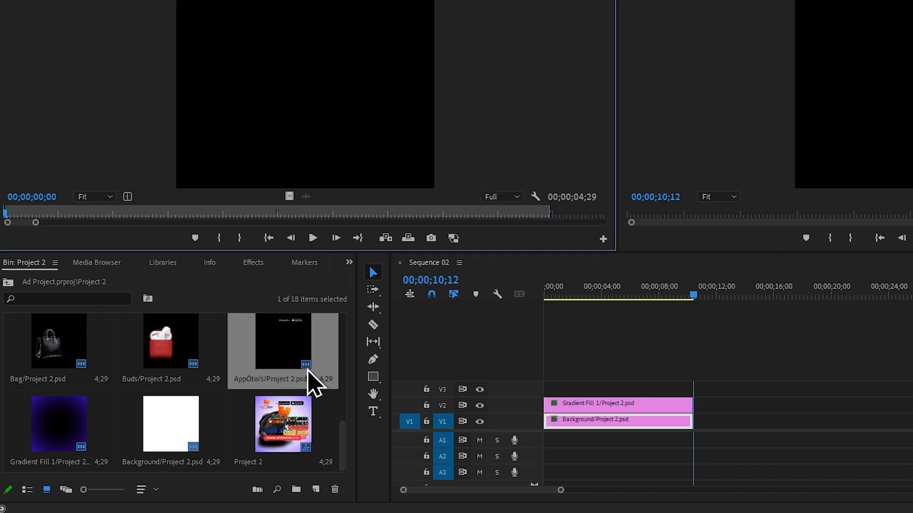
left_click_drag(298, 365, 543, 360)
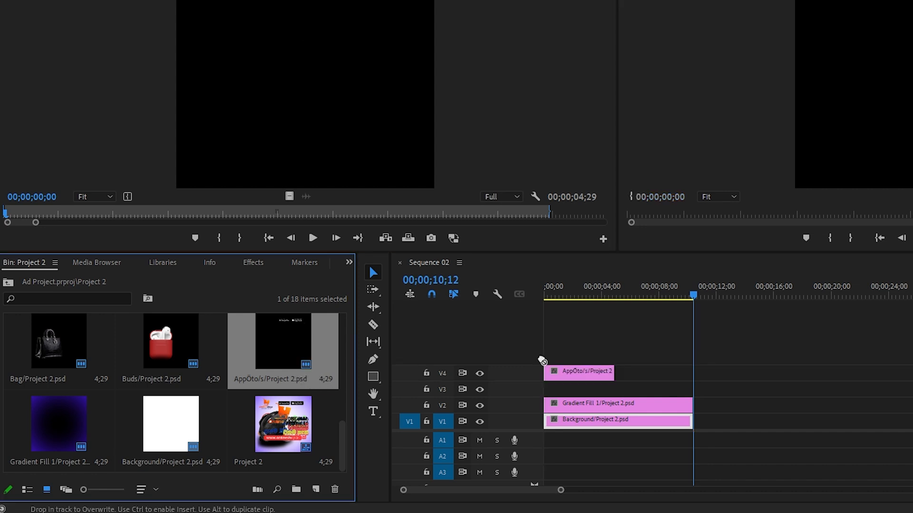
left_click_drag(618, 374, 693, 379)
Place Coner Logo/Project 2.psd at the start of track V3, extended to the Background clip's end
scroll(230, 387, "up", 3)
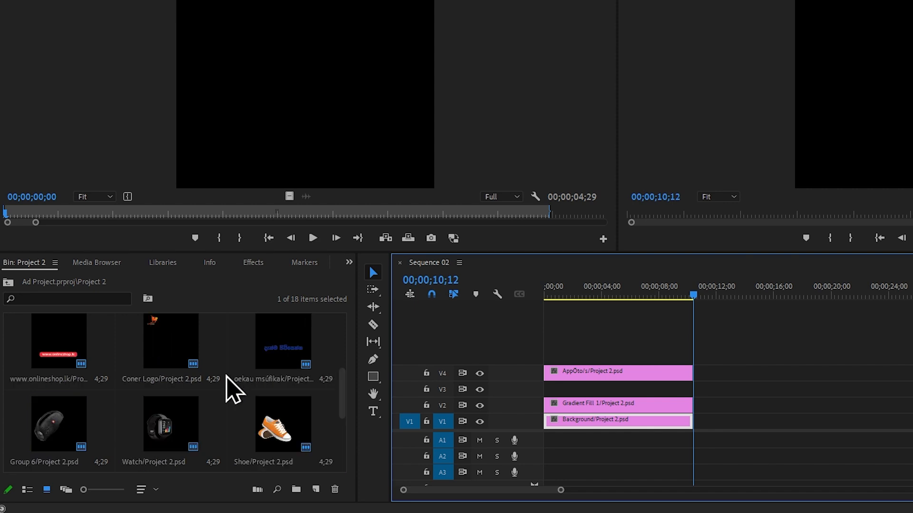
double_click(179, 344)
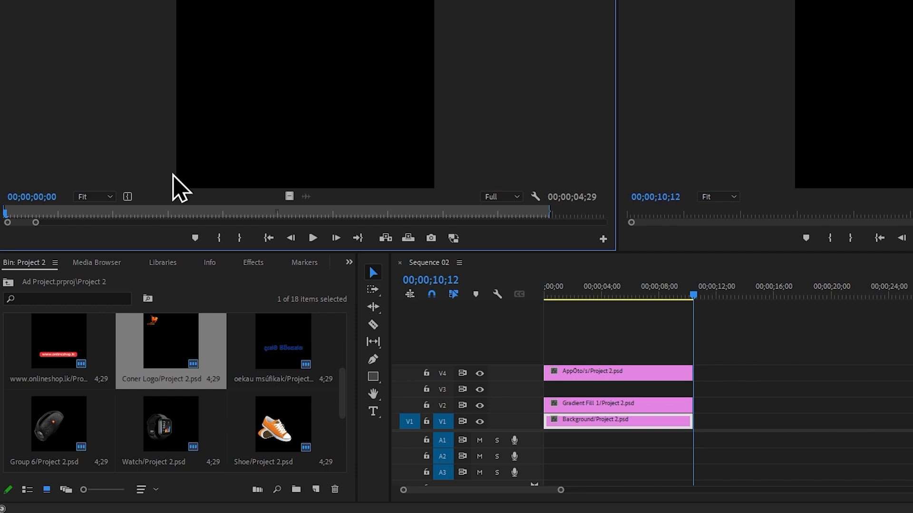
left_click_drag(197, 347, 551, 389)
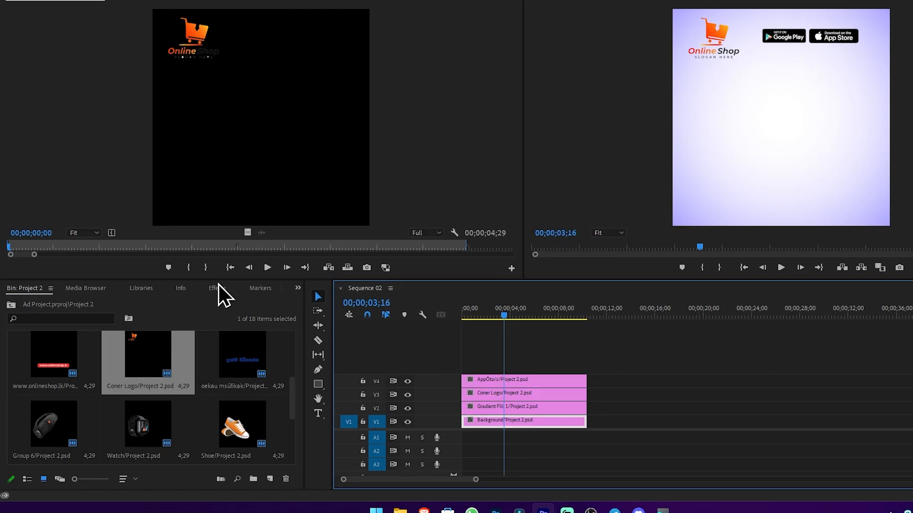
Set Cross Dissolve from the Dissolve video transitions as the default transition
left_click(191, 303)
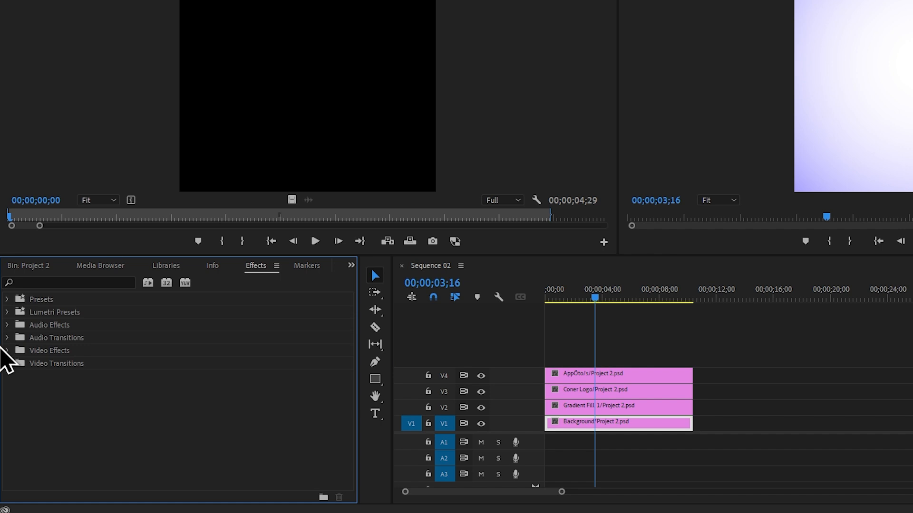
left_click(7, 363)
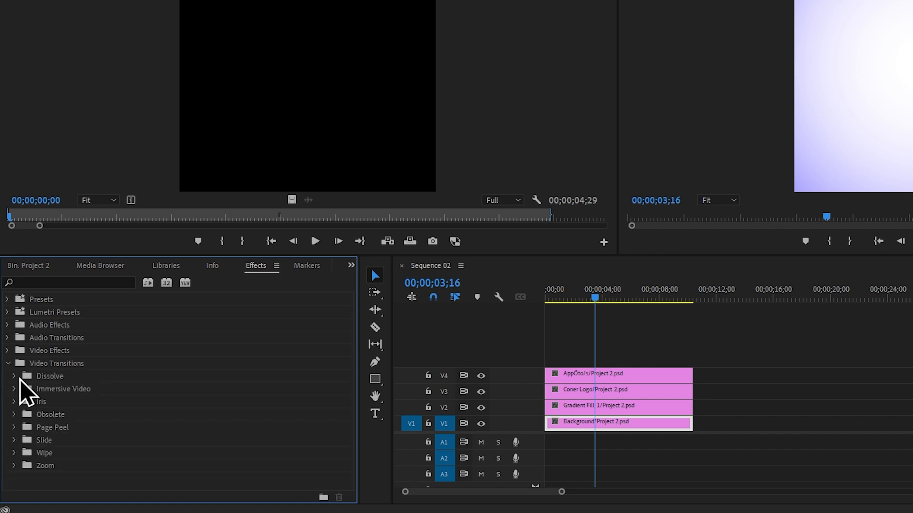
left_click(14, 376)
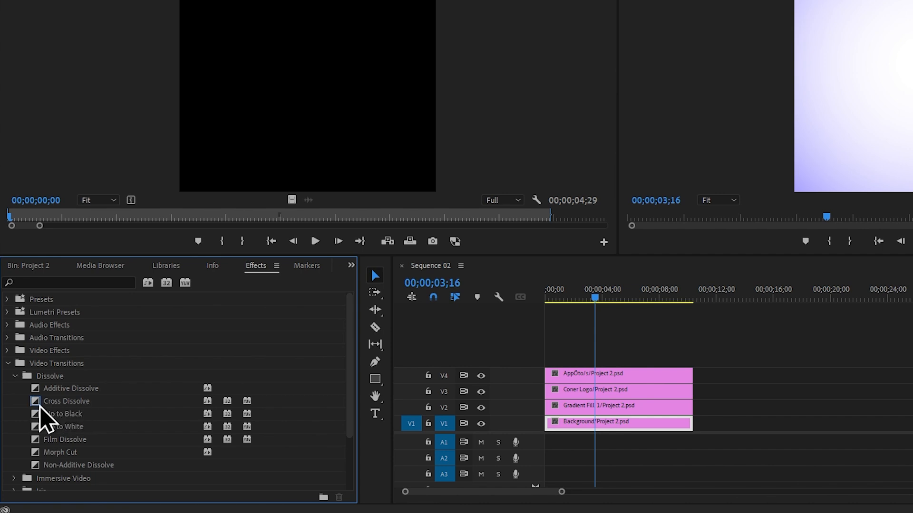
right_click(52, 402)
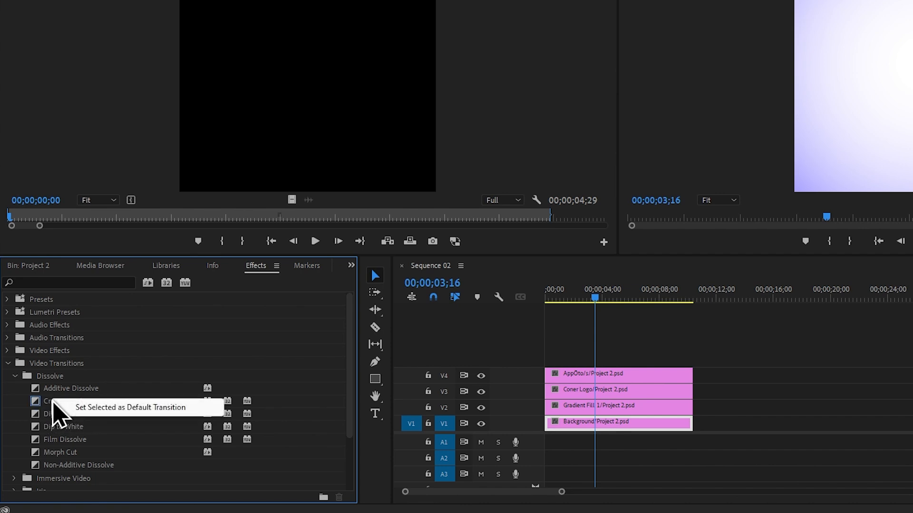
left_click(91, 408)
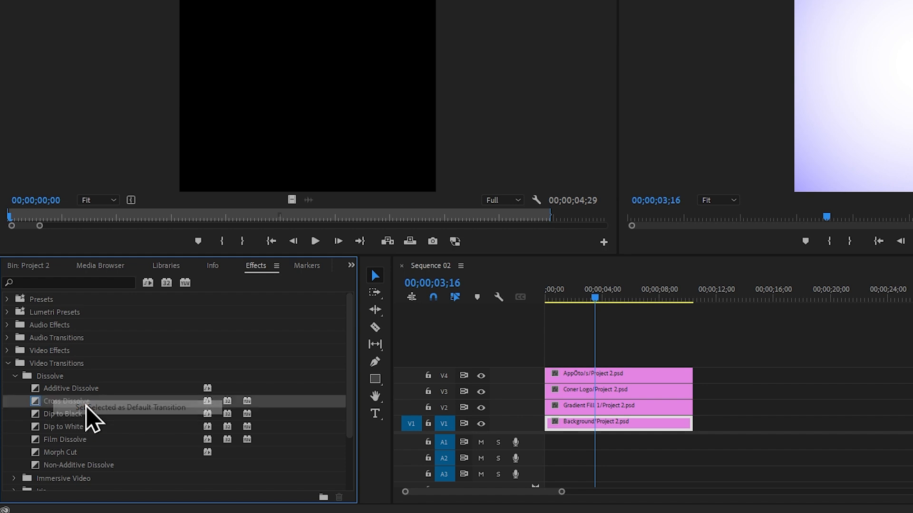
Apply the default transition to both ends of the AppÔto/s and Coner Logo clips and play the opening
left_click(729, 347)
left_click_drag(723, 342, 633, 397)
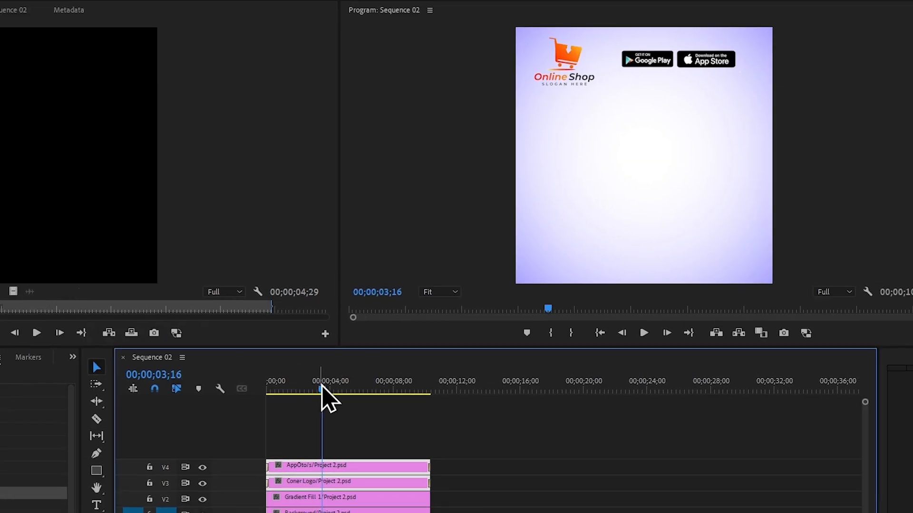
left_click_drag(600, 292, 516, 295)
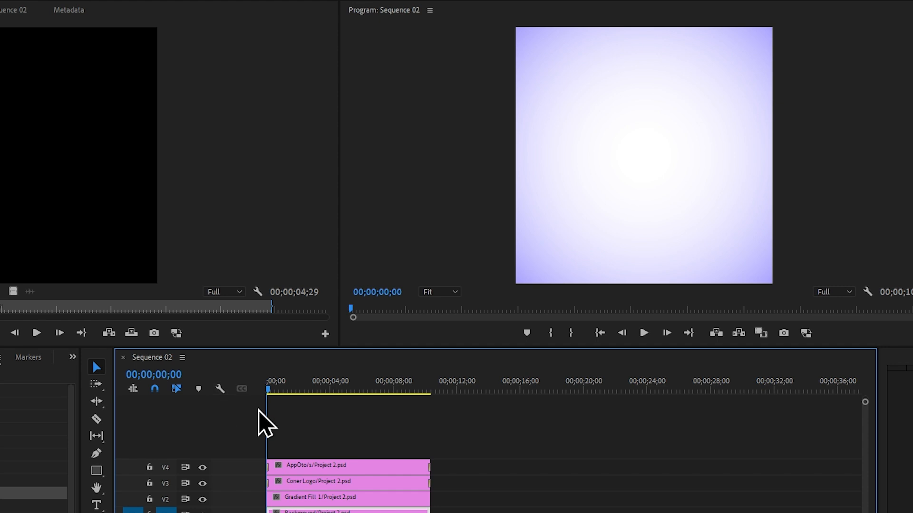
key("space")
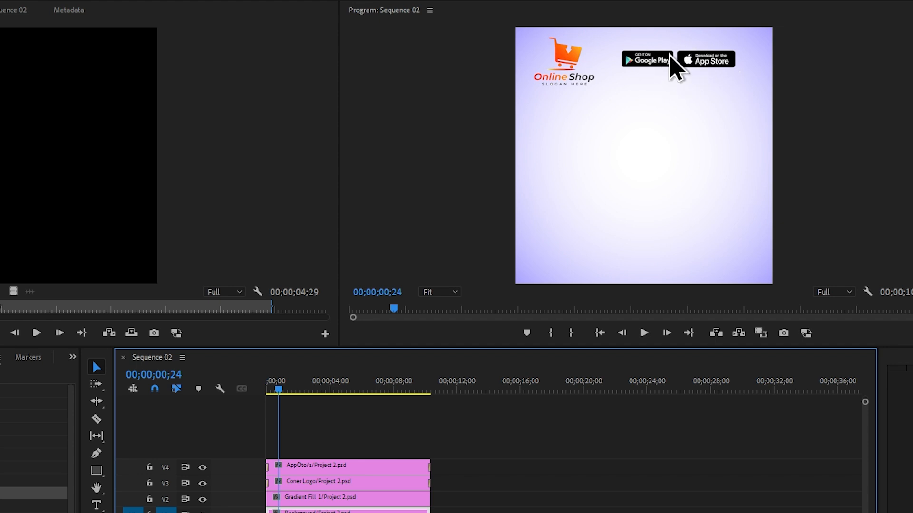
Shift the AppÔto/s clip on V4 to start where the Coner Logo's opening dissolve ends, and play the sequence from the start
scroll(295, 458, "up", 4)
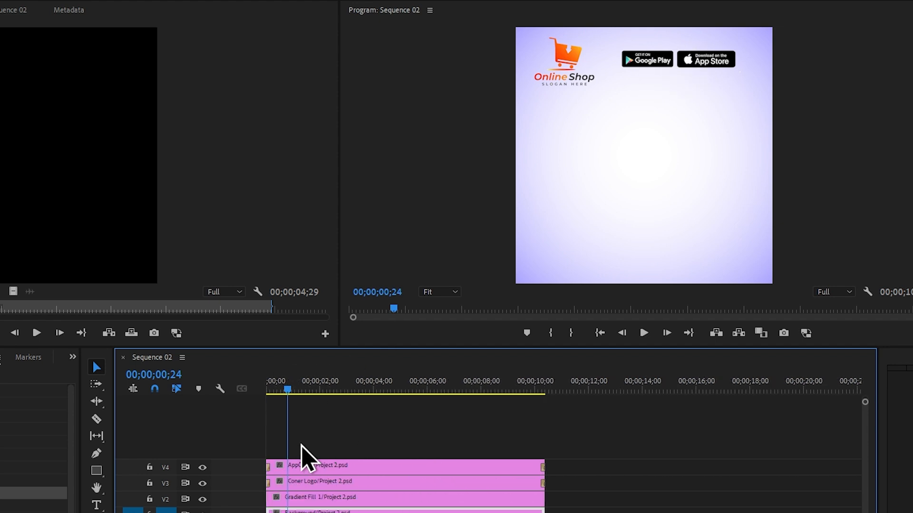
scroll(302, 458, "up", 2)
scroll(289, 468, "down", 5)
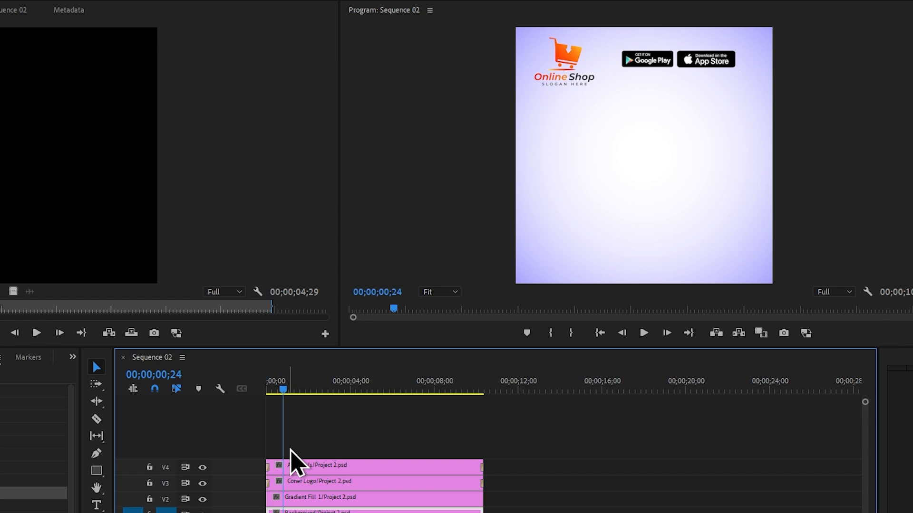
scroll(291, 452, "up", 6)
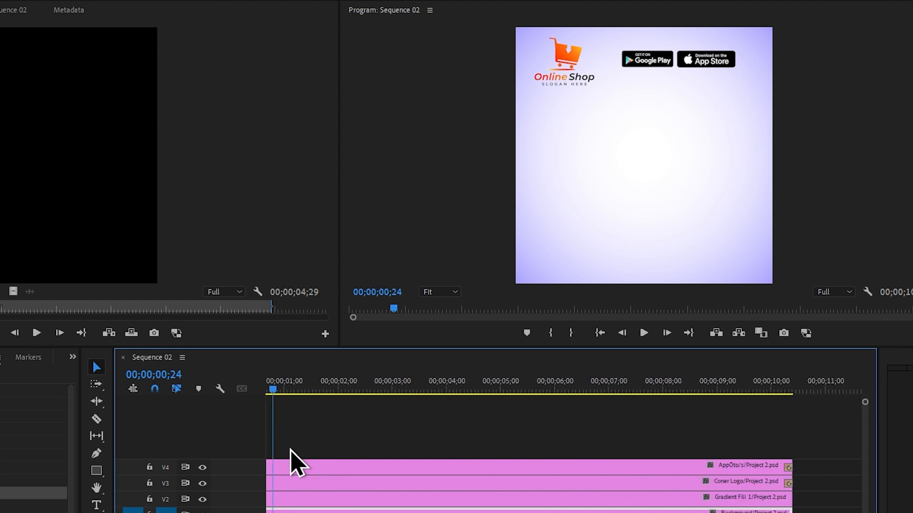
scroll(293, 461, "up", 1)
left_click_drag(338, 432, 343, 465)
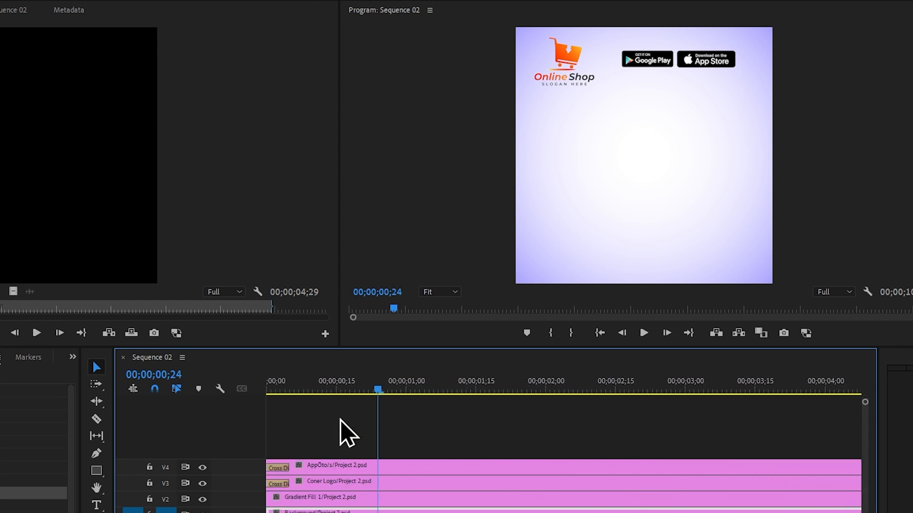
left_click_drag(292, 387, 256, 393)
key("space")
scroll(365, 454, "down", 2)
key("space")
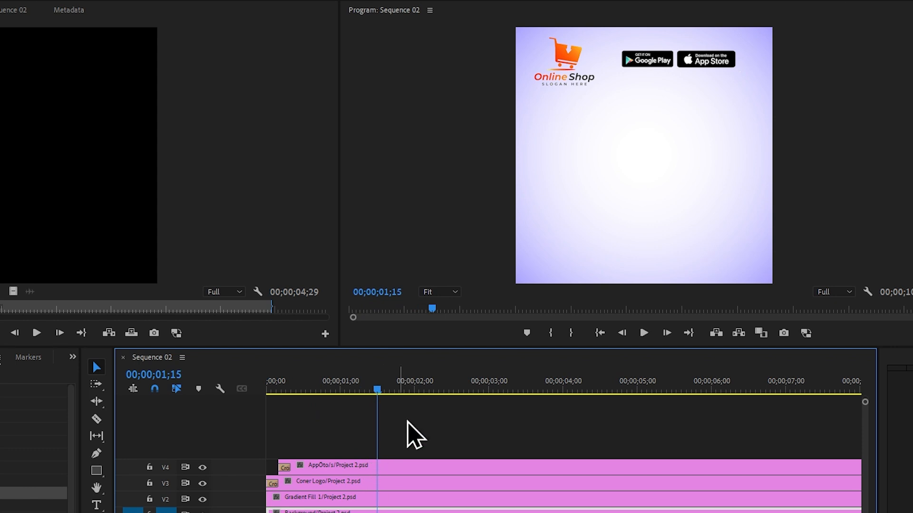
Place Buds/Project 2.psd from the Project 2 bin on track V5, starting shortly after the AppÔto/s clip's start
scroll(495, 442, "down", 2)
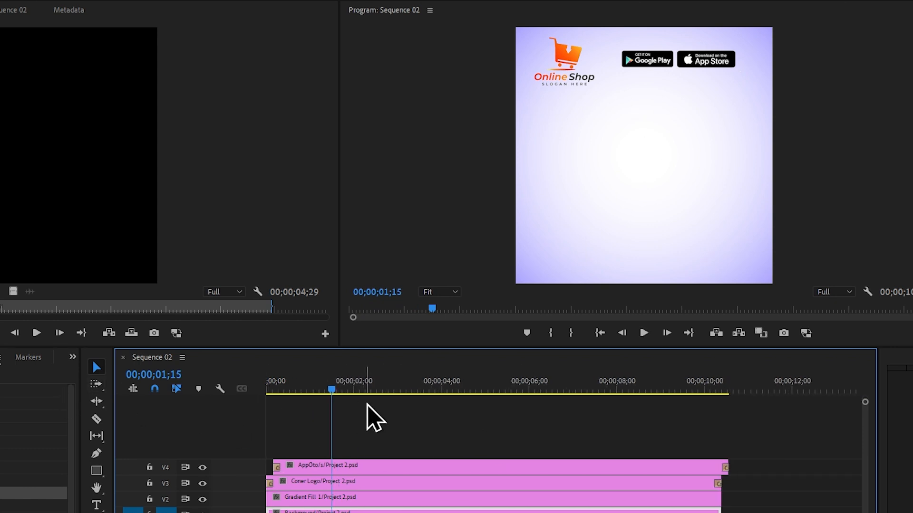
scroll(232, 264, "up", 3)
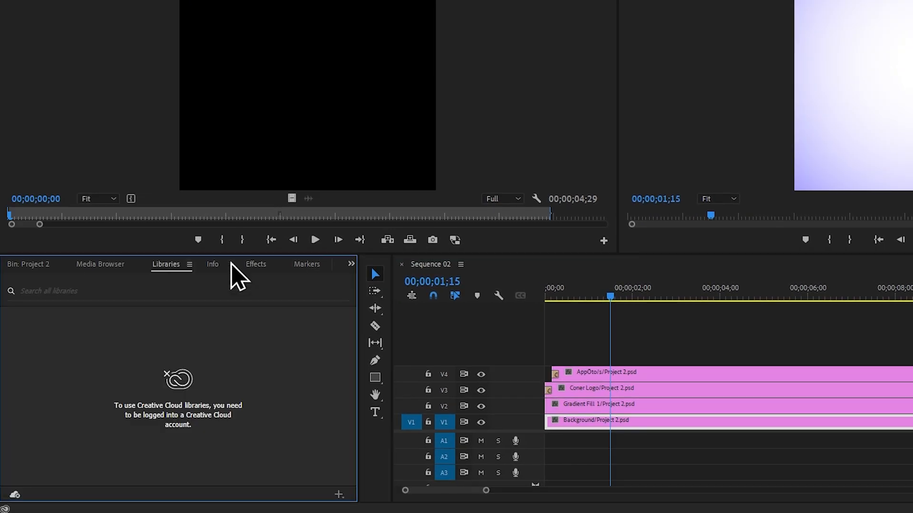
scroll(231, 262, "up", 1)
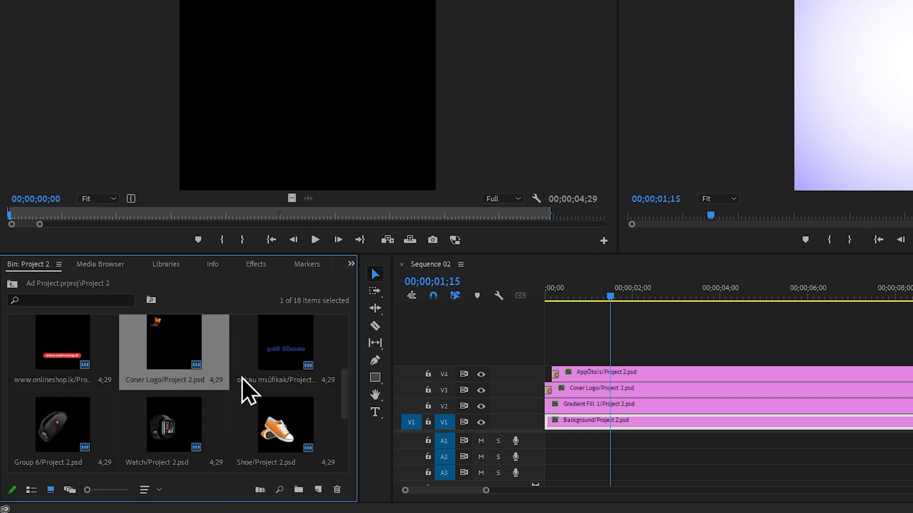
scroll(256, 404, "down", 3)
scroll(260, 404, "up", 2)
scroll(255, 407, "down", 2)
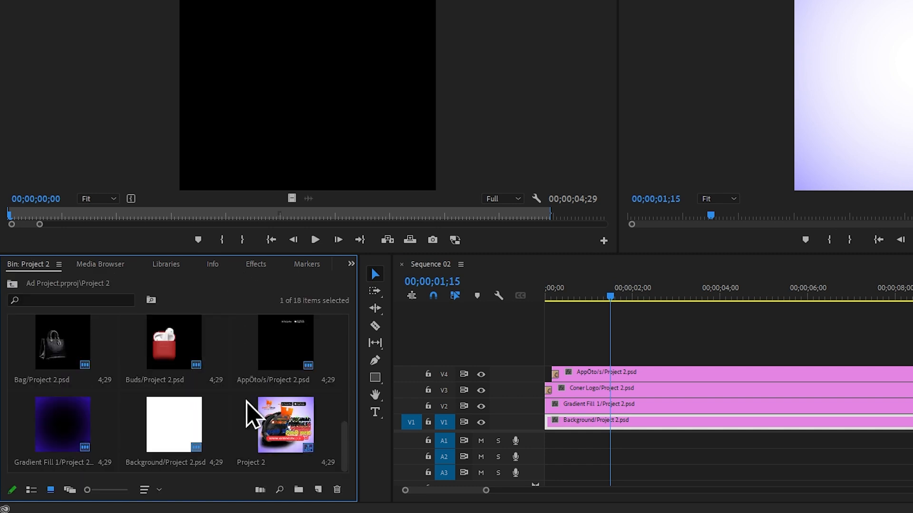
left_click_drag(181, 342, 580, 354)
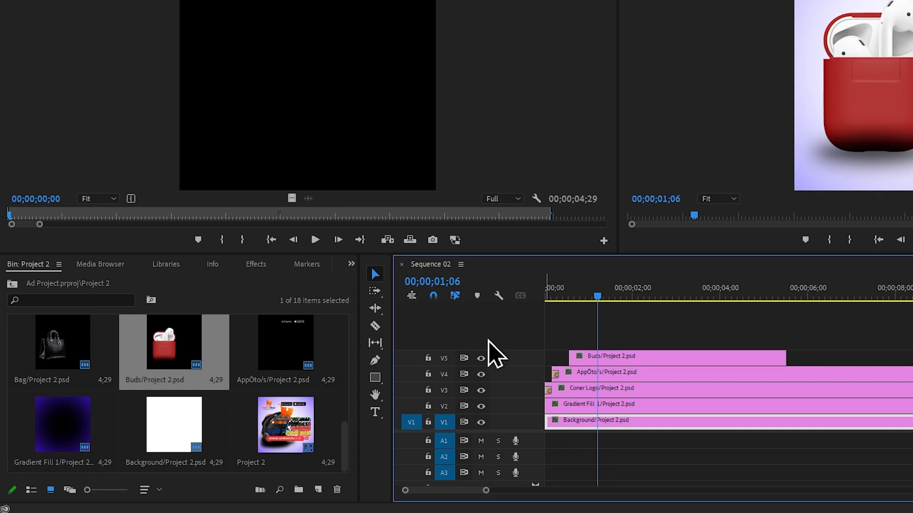
Place Thdg wjYH TkEu fohla/Project 2.psd on track V6 slightly after the Buds clip's start, and move the playhead to 00;00;00;18
scroll(248, 376, "up", 2)
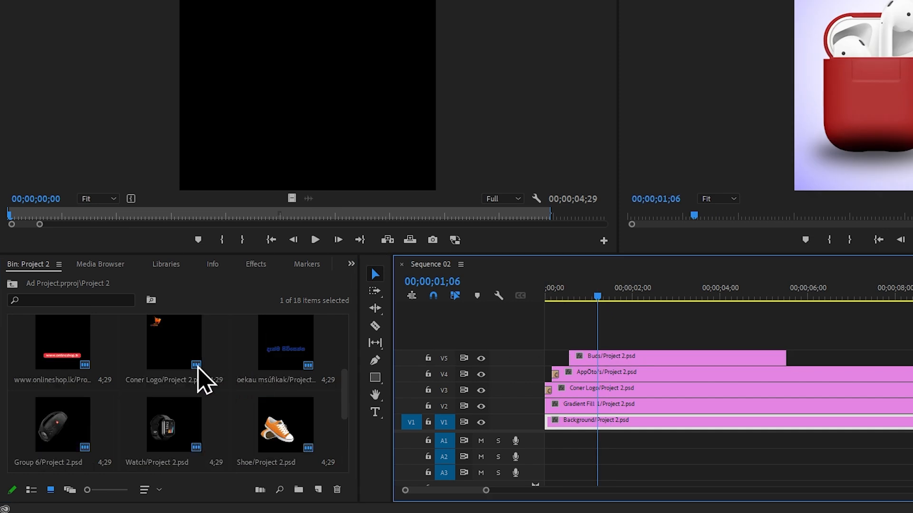
scroll(96, 380, "up", 1)
left_click_drag(292, 367, 586, 329)
scroll(587, 330, "up", 3)
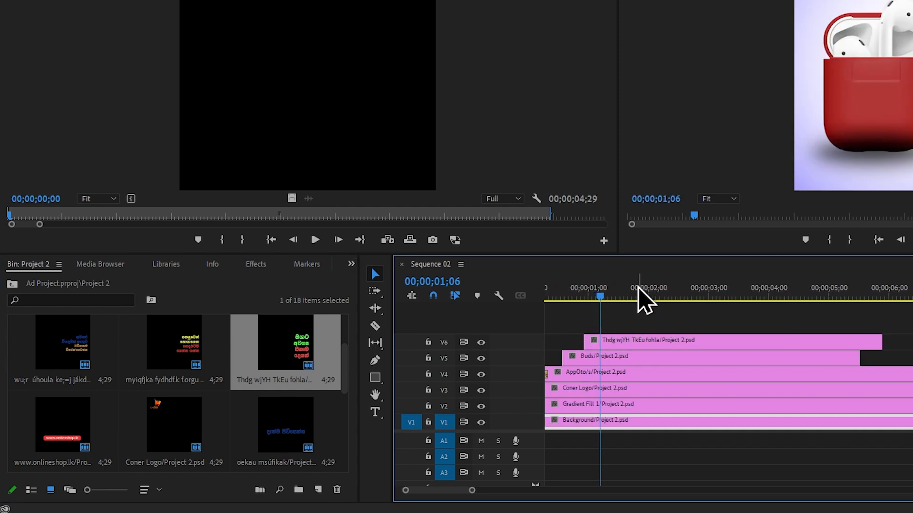
left_click(618, 290)
left_click_drag(360, 382, 323, 401)
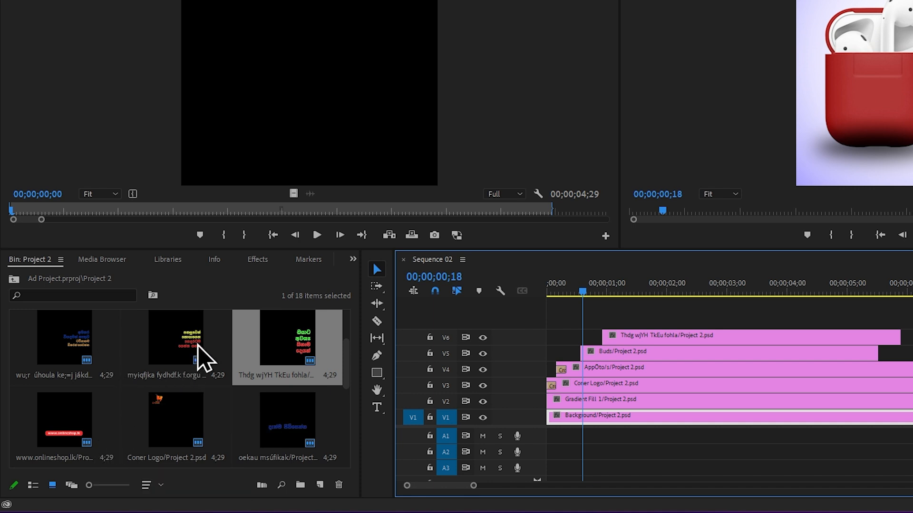
Return to the effects list and collapse the Video Transitions folder
left_click(256, 263)
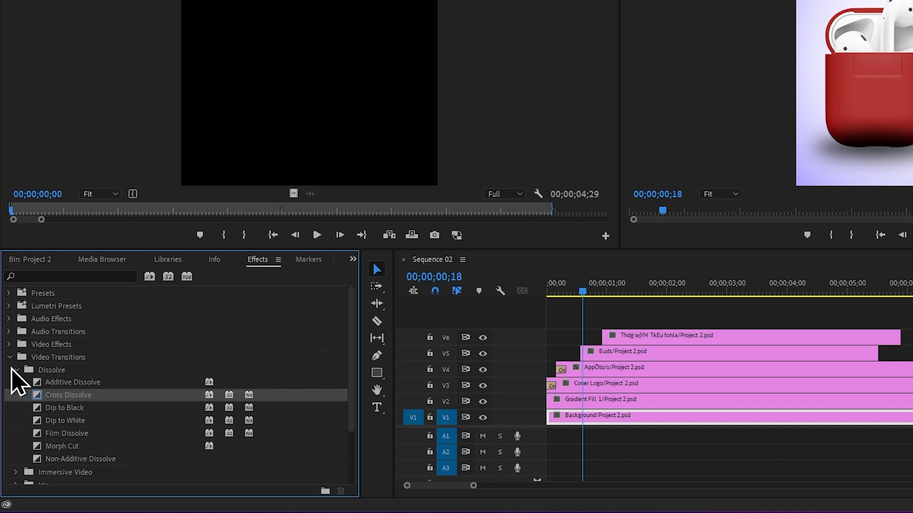
left_click(10, 358)
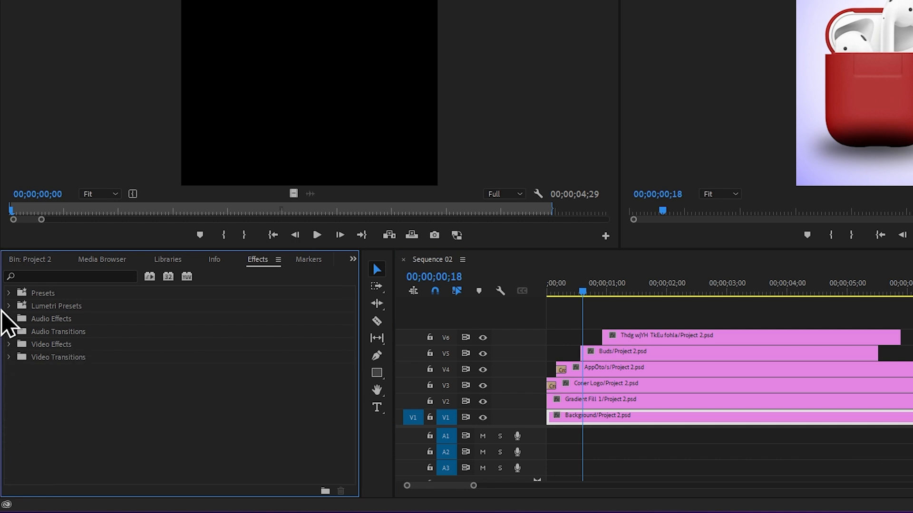
right_click(46, 294)
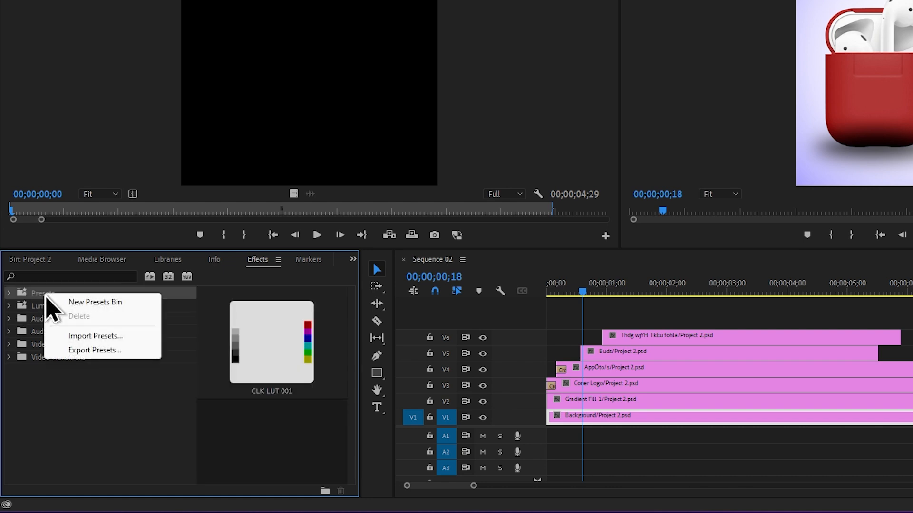
left_click(119, 336)
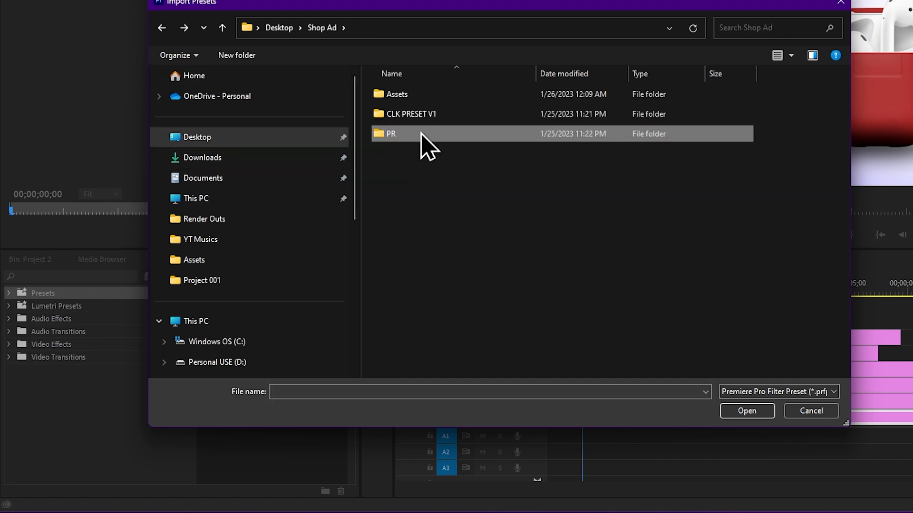
double_click(429, 117)
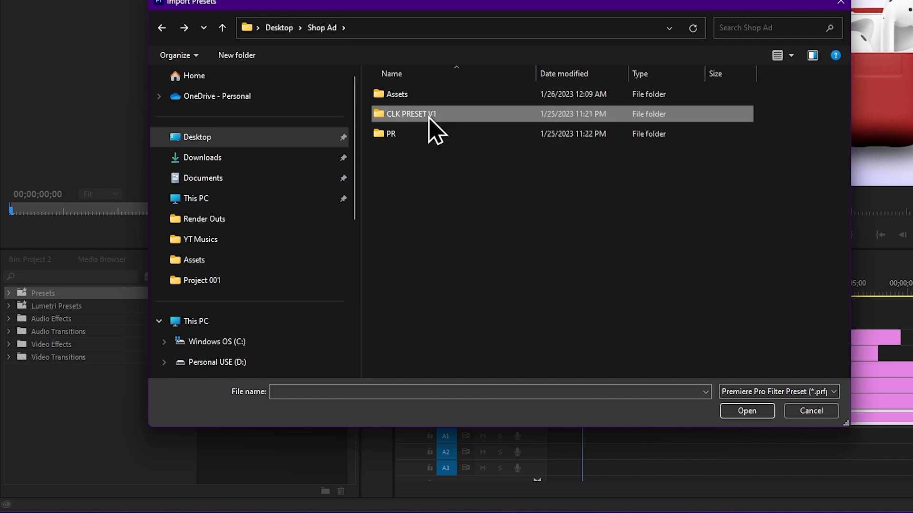
key("alt")
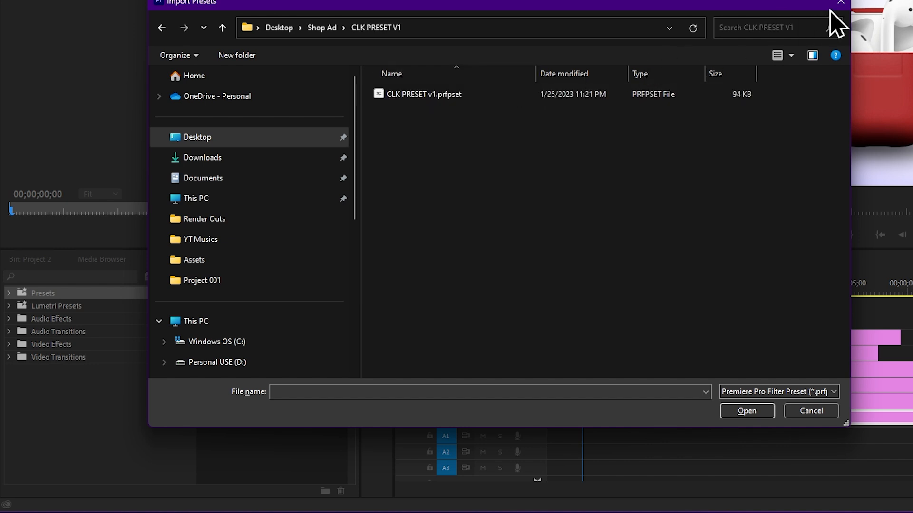
left_click(840, 3)
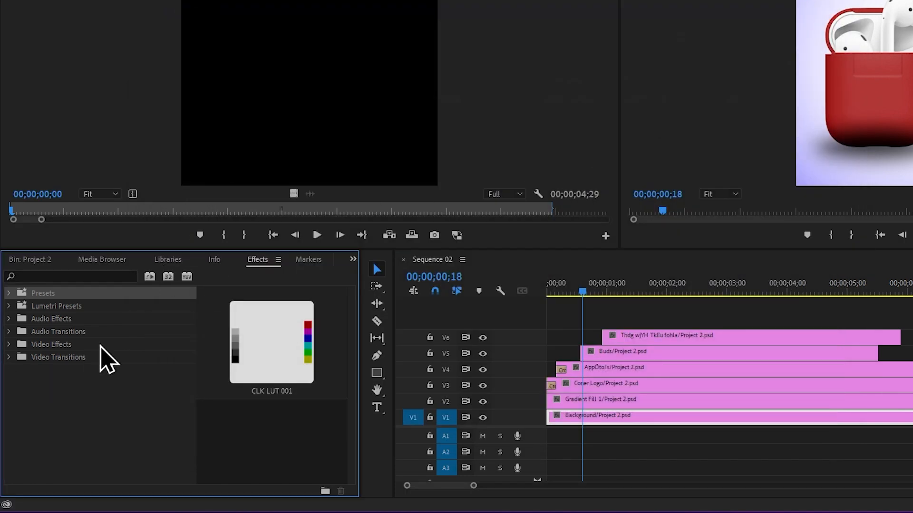
Expand the Presets folder down to the Text & Image preset pack inside CLK PRESET PACK V1
left_click(8, 294)
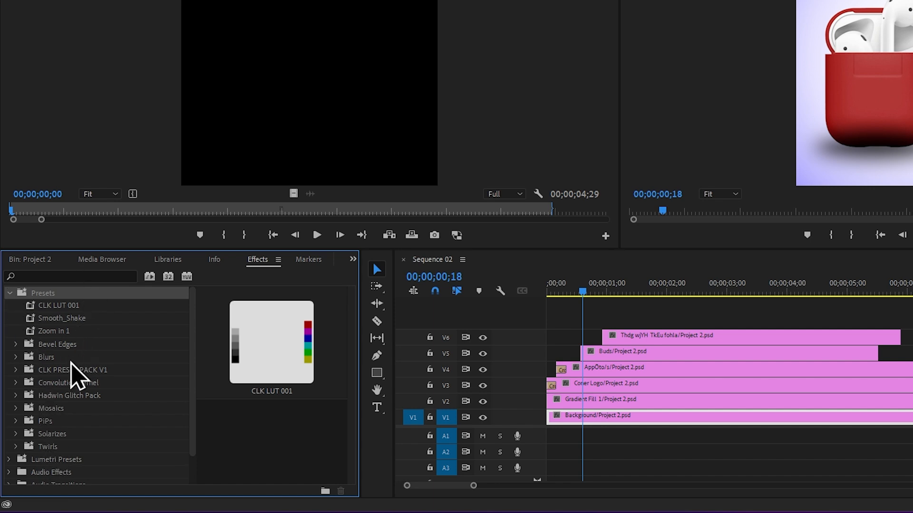
left_click(16, 370)
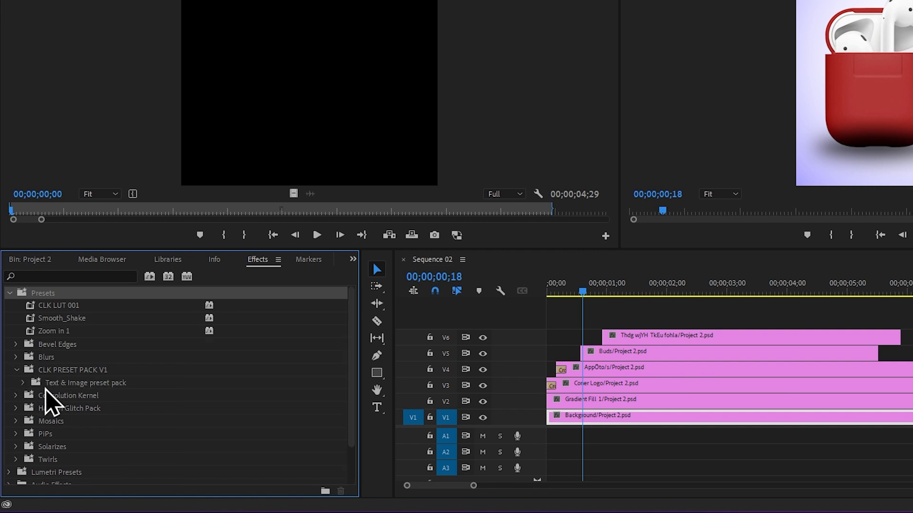
left_click(22, 383)
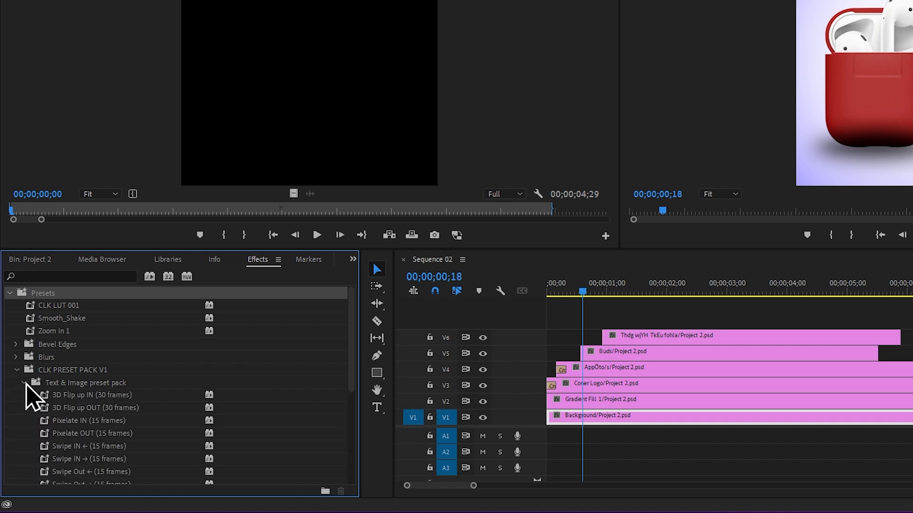
left_click(146, 396)
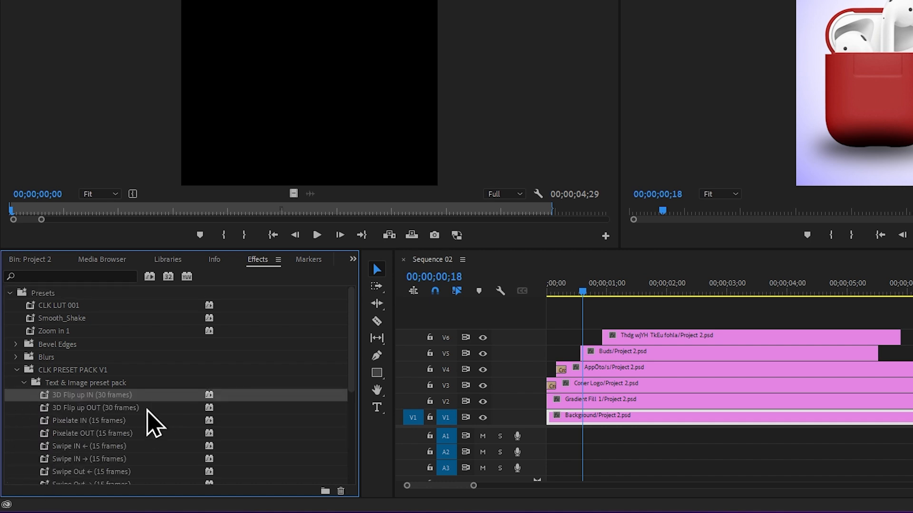
left_click(147, 408)
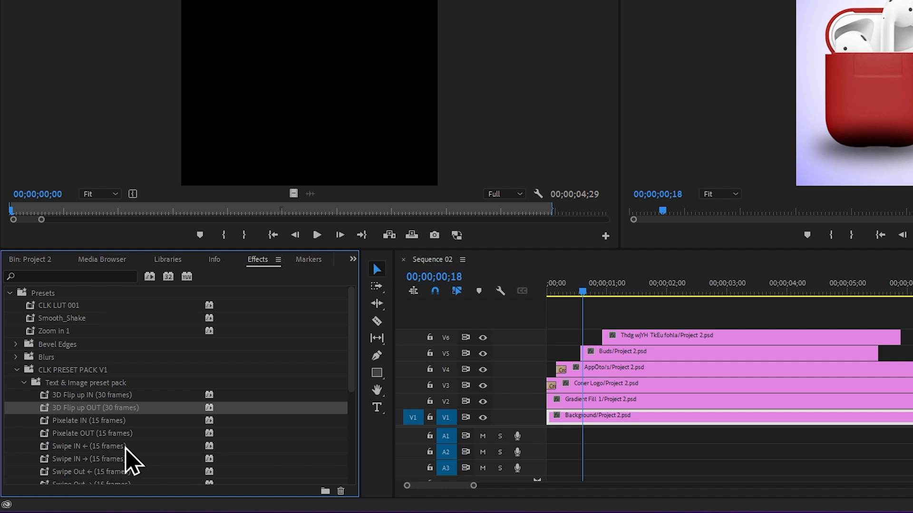
Split the Buds clip on V5 at 00;00;01;02, 15 frames after its start
scroll(612, 375, "up", 3)
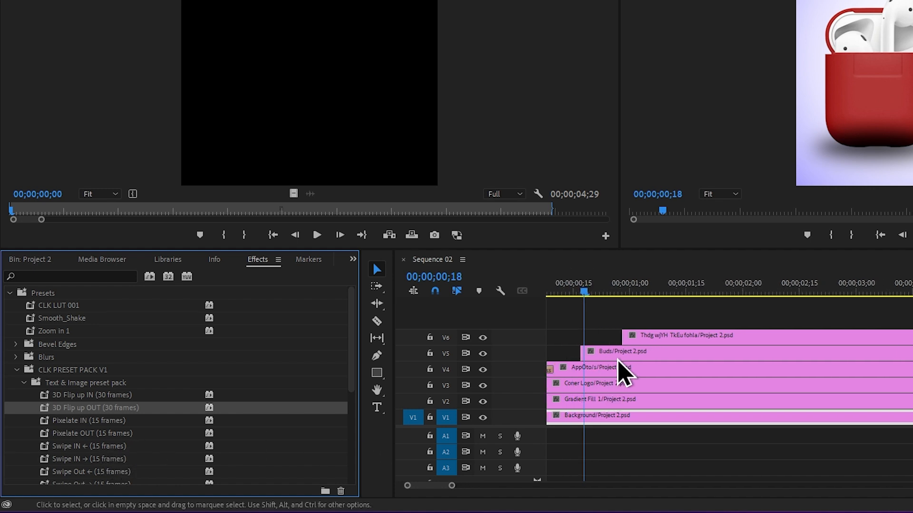
scroll(618, 362, "up", 2)
mouse_move(587, 293)
left_mouse_down()
mouse_move(628, 294)
mouse_move(605, 296)
left_mouse_up()
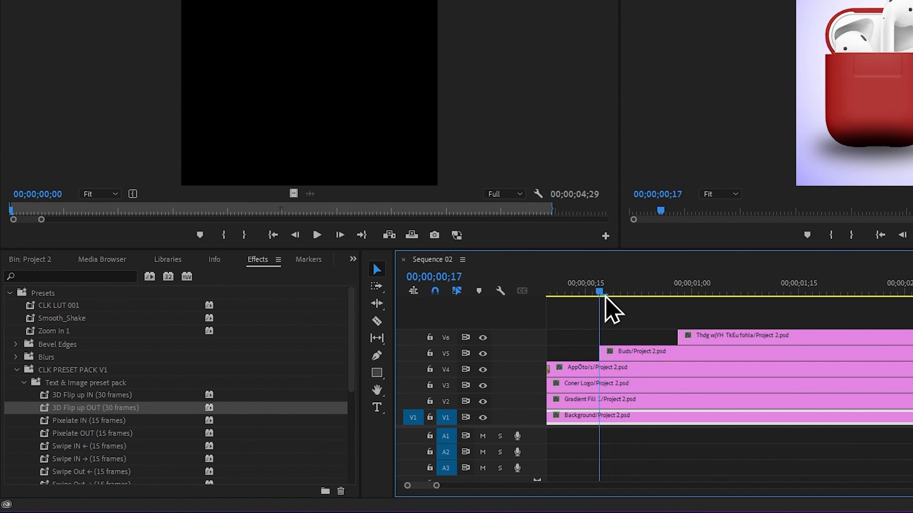
scroll(608, 352, "up", 1)
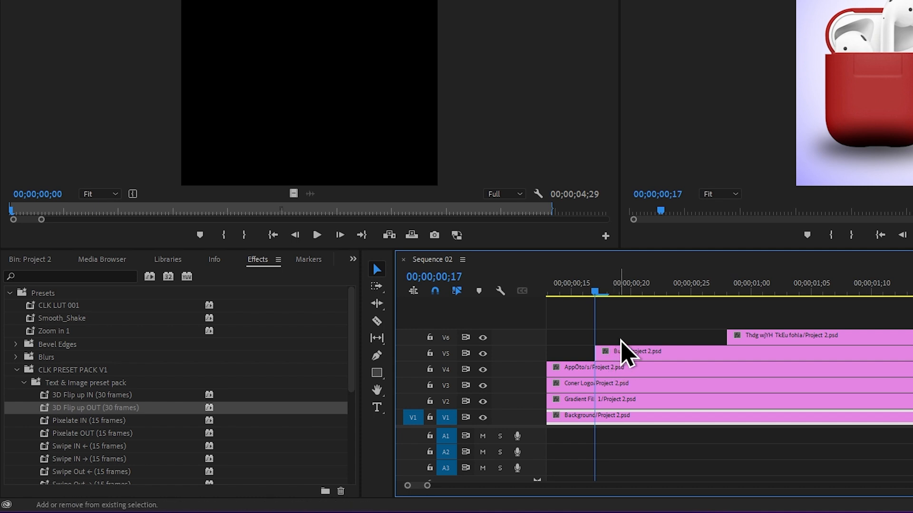
key("shift+Right")
key("shift+Right")
key("shift+Right")
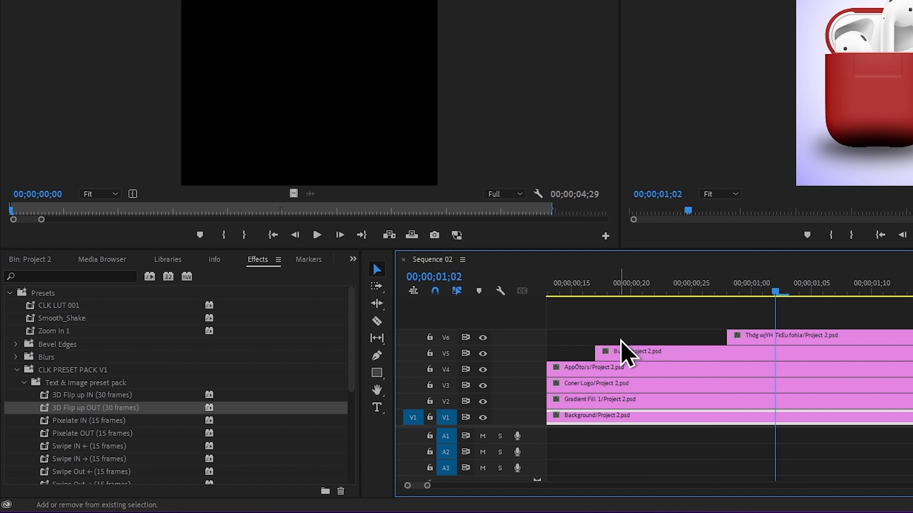
left_click(623, 352)
scroll(628, 325, "down", 1)
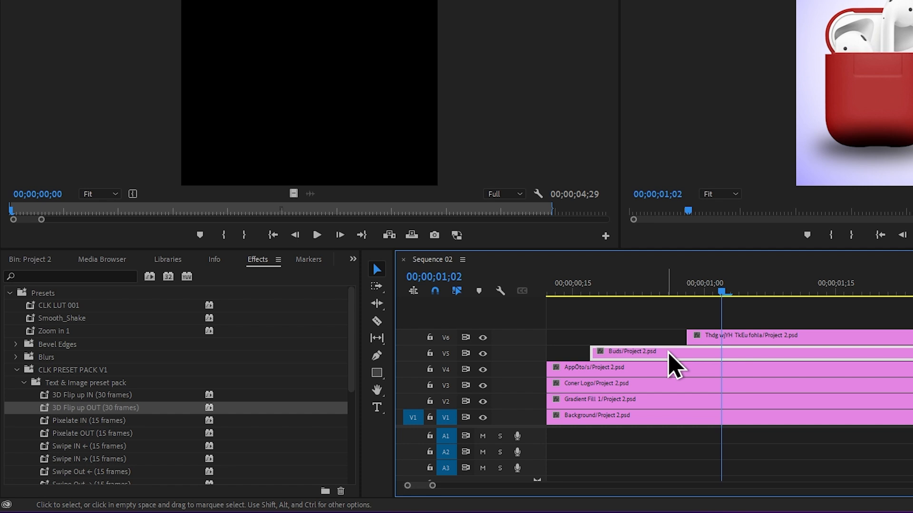
left_click_drag(668, 353, 667, 352)
key("ctrl+k")
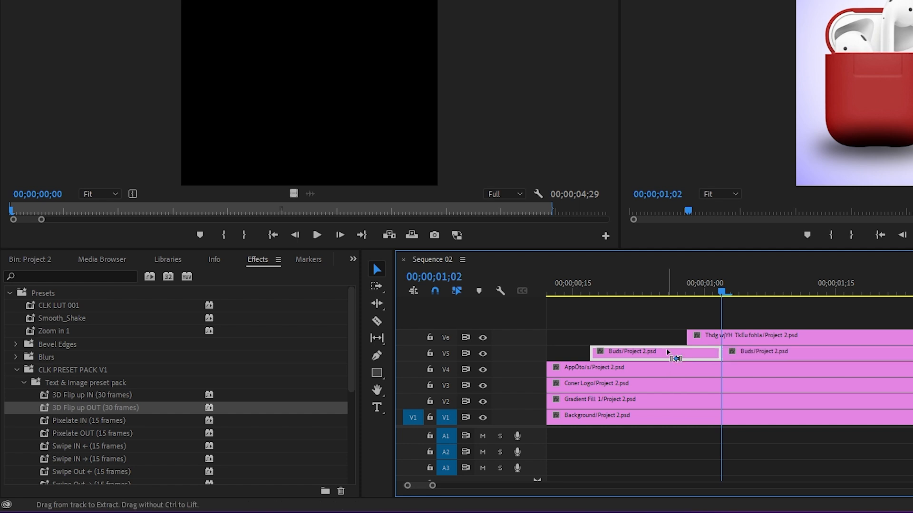
Apply the Swipe IN ← (15 frames) preset to the first Buds segment on V5 and scrub through the animation
scroll(668, 352, "down", 2)
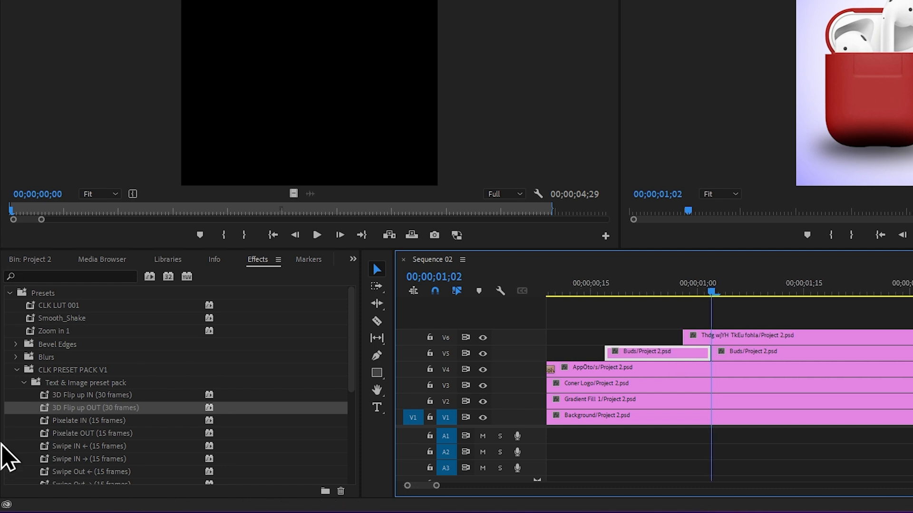
left_click(101, 447)
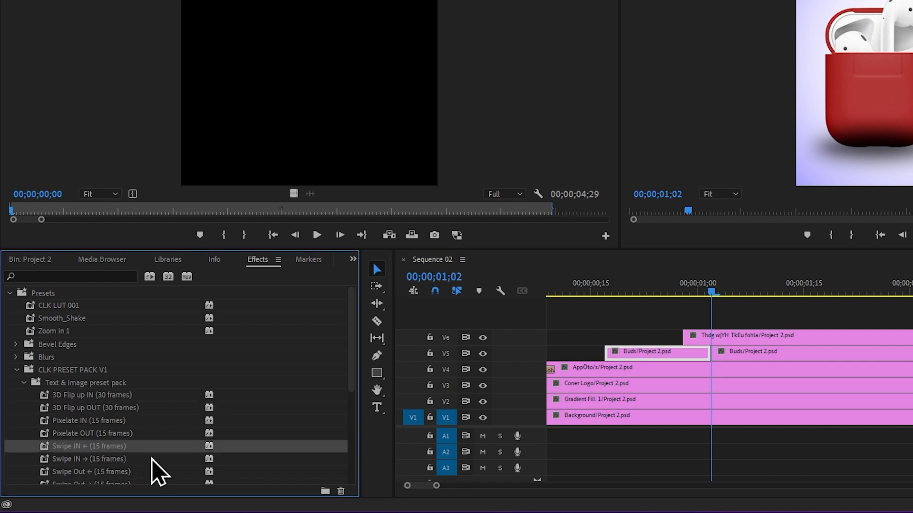
left_click_drag(223, 451, 645, 354)
left_click_drag(611, 297, 682, 298)
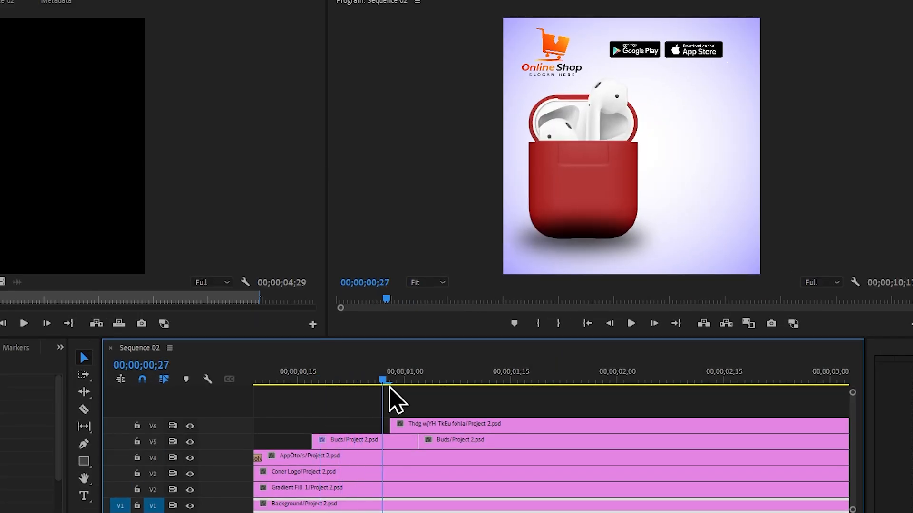
Split the Thdg wjYH TkEu fohla clip on V6 at 00;00;01;13, 15 frames after its start
left_click_drag(389, 387, 369, 381)
scroll(422, 472, "up", 2)
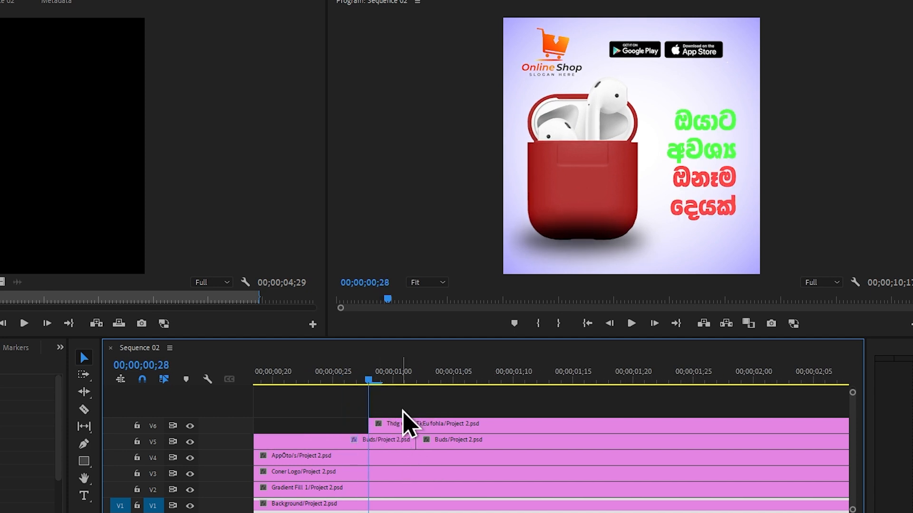
key("shift+Right")
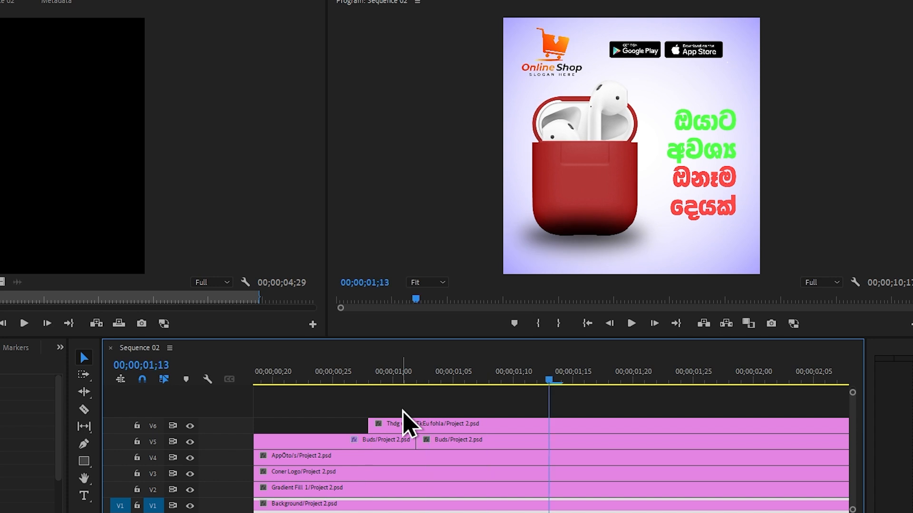
left_click(425, 423)
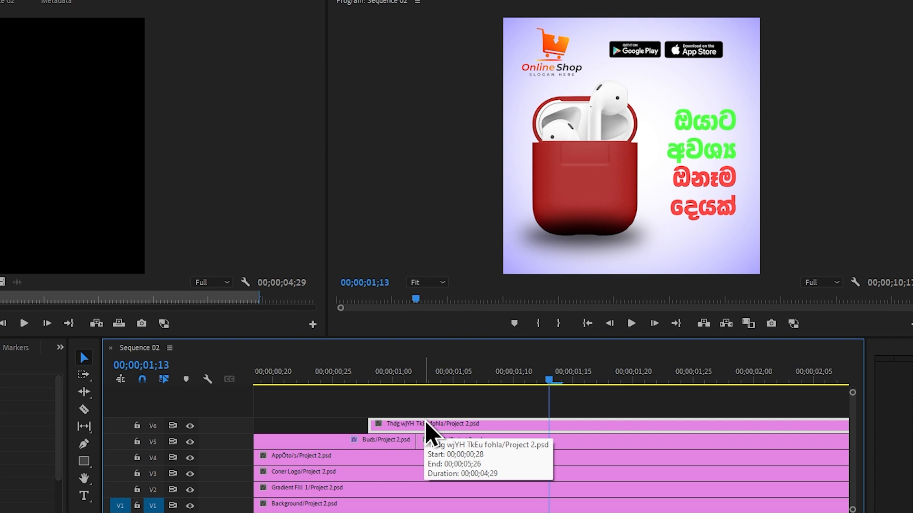
key("ctrl+k")
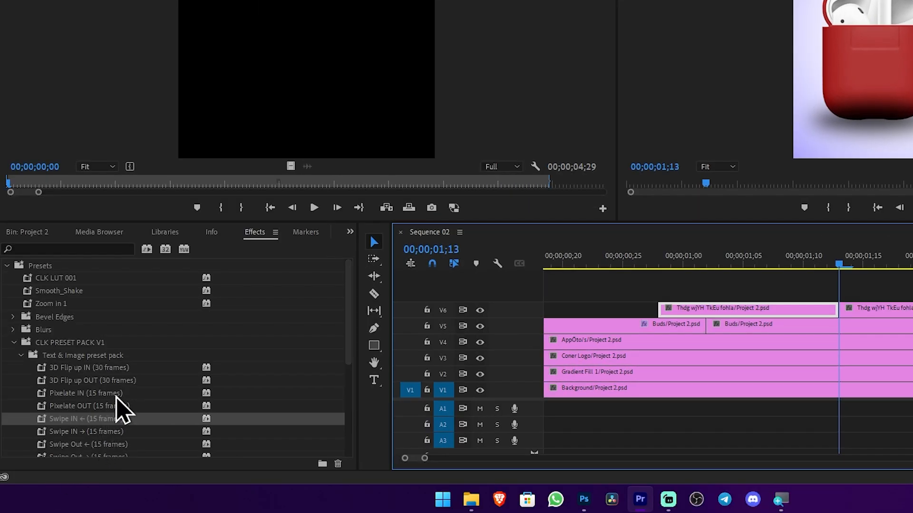
Apply the Pixelate IN (15 frames) preset to the first Thdg wjYH TkEu fohla segment on V6
left_click(117, 394)
scroll(132, 420, "down", 1)
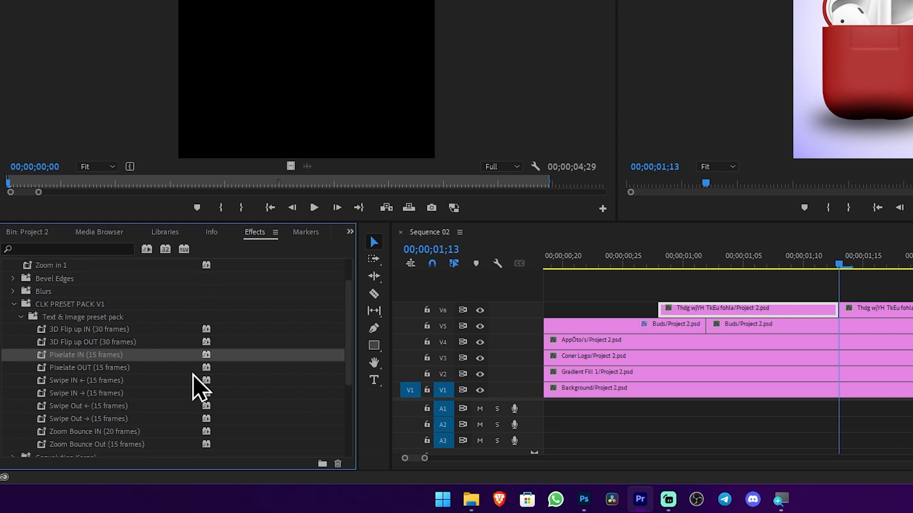
left_click_drag(193, 359, 774, 307)
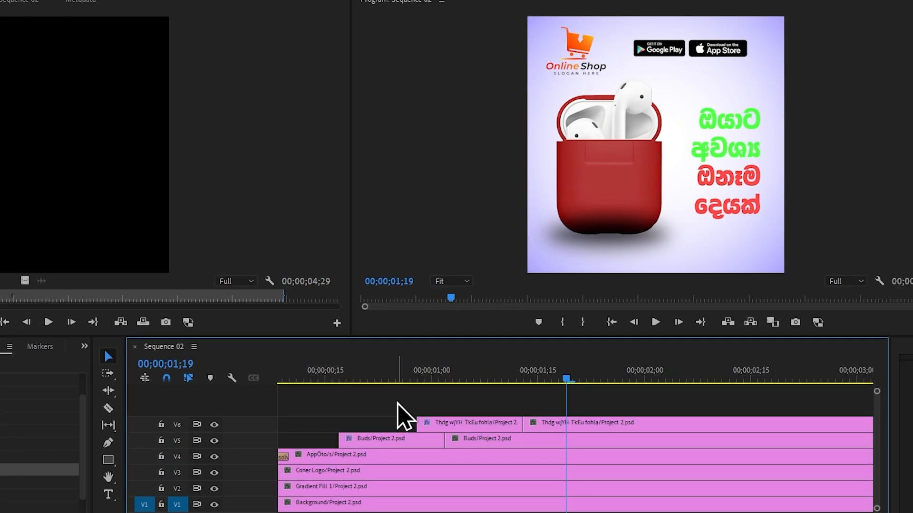
Shift both Thdg wjYH TkEu fohla segments on V6 earlier to start at about 00;00;00;22, and play back the opening animations
left_click_drag(397, 403, 558, 423)
left_click(337, 374)
key("space")
scroll(435, 421, "down", 2)
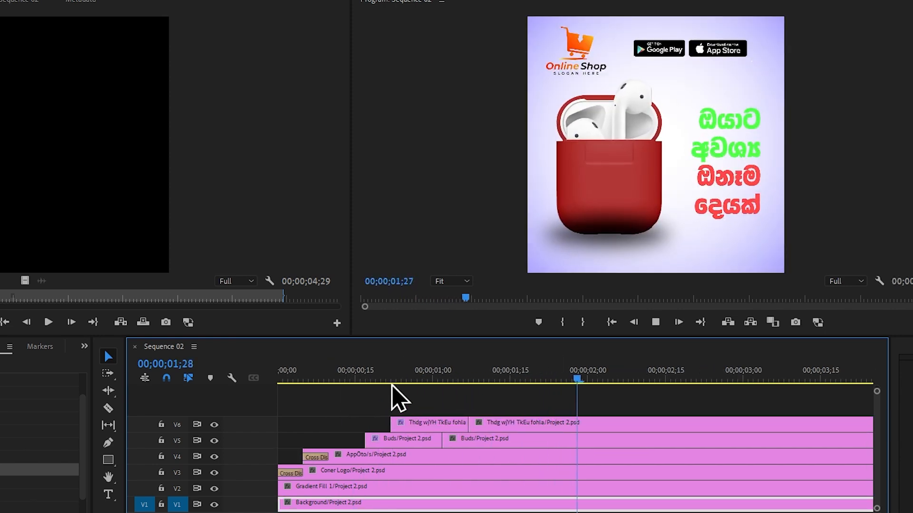
left_click(346, 378)
key("space")
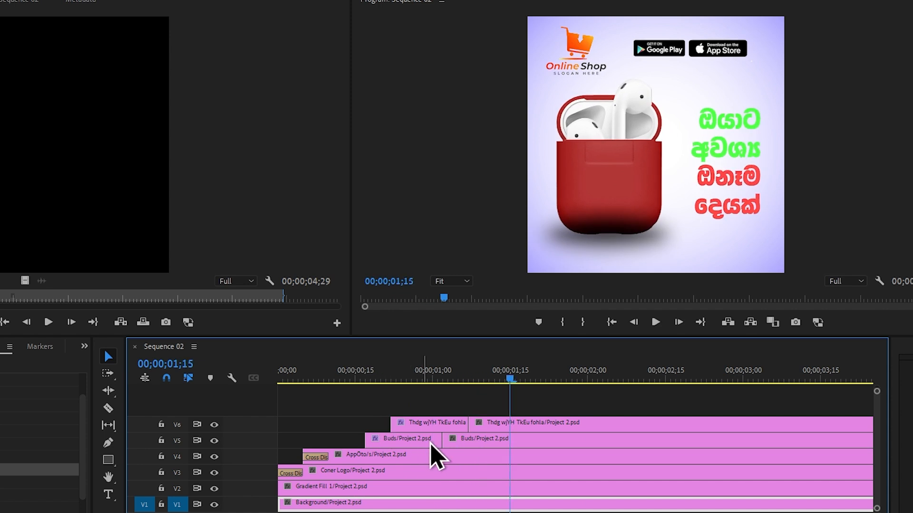
Cut the second Buds and Thdg wjYH TkEu fohla segments at 00;00;01;16 and delete everything after the cut on V5 and V6
scroll(437, 447, "down", 1)
scroll(441, 448, "down", 1)
scroll(439, 447, "down", 1)
left_click_drag(305, 378, 380, 454)
scroll(393, 423, "up", 4)
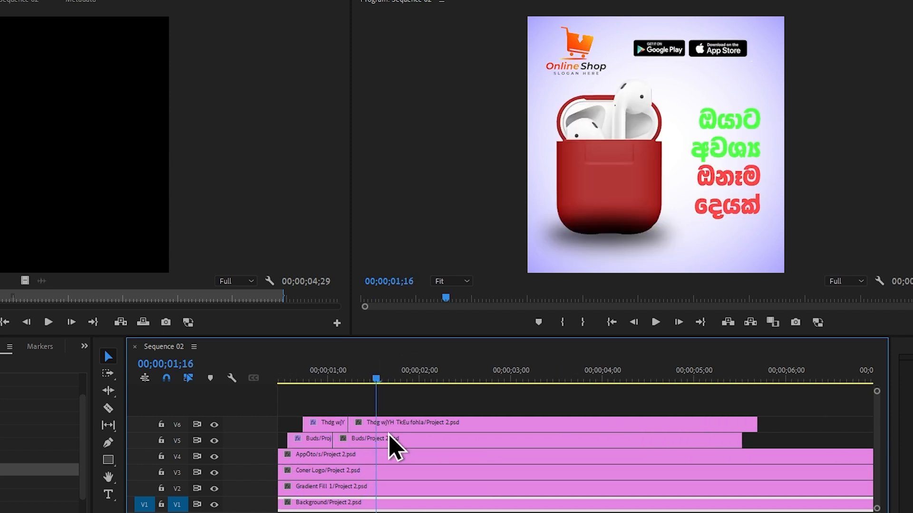
left_click_drag(396, 401, 433, 441)
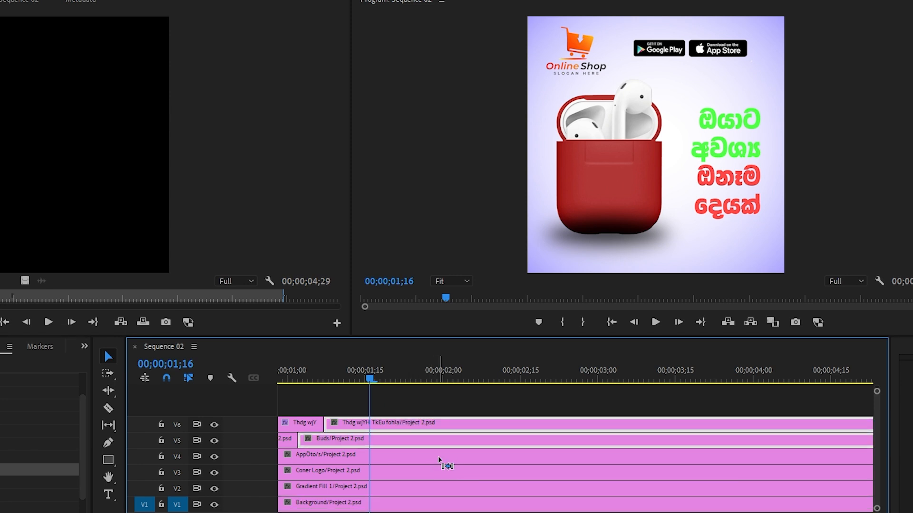
key("ctrl+k")
left_click_drag(425, 403, 459, 438)
key("Delete")
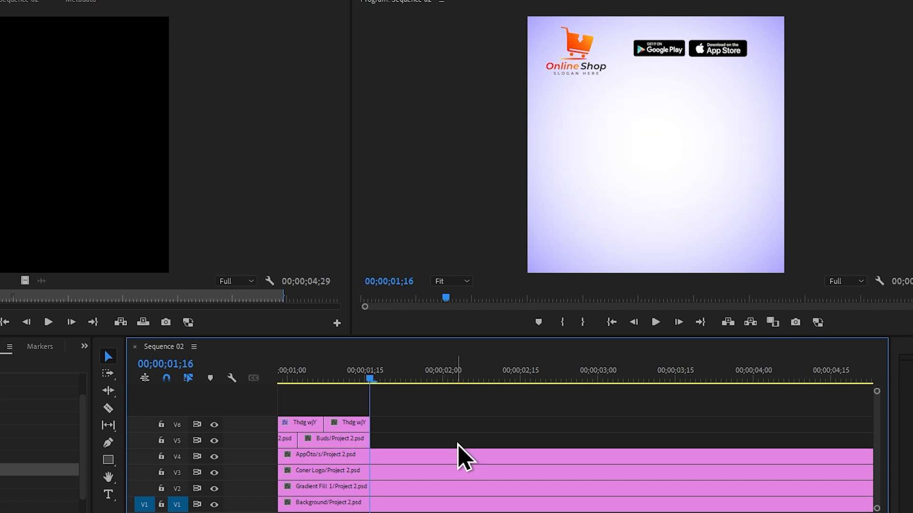
Add Cross Dissolve transitions to the ends of the Buds and Thdg wjYH TkEu fohla segments, and play from 00;00;01;10
key("=")
key("=")
key("=")
left_click_drag(551, 404, 467, 440)
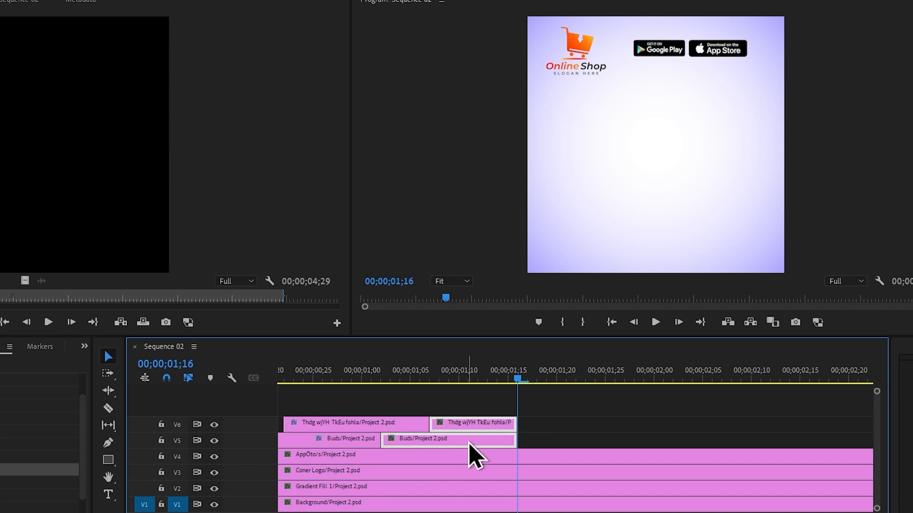
key("ctrl+d")
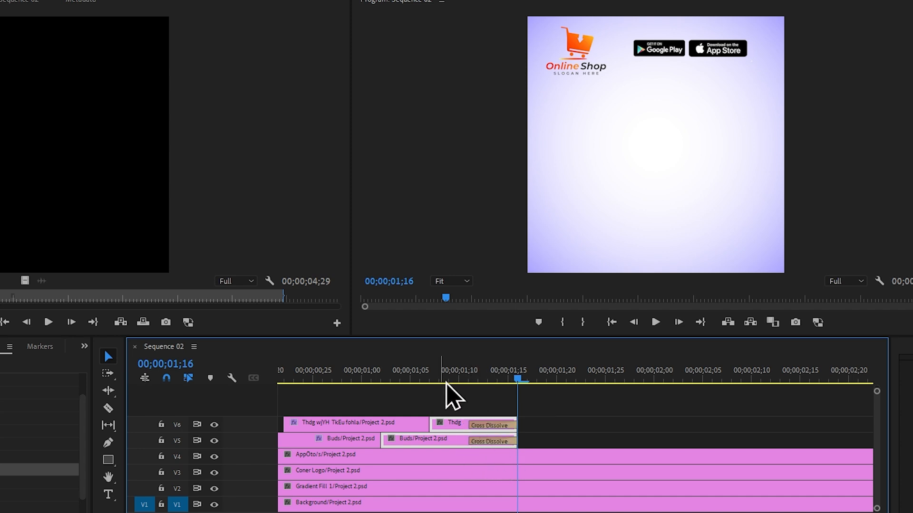
mouse_move(446, 382)
left_mouse_down()
mouse_move(468, 383)
mouse_move(460, 383)
left_mouse_up()
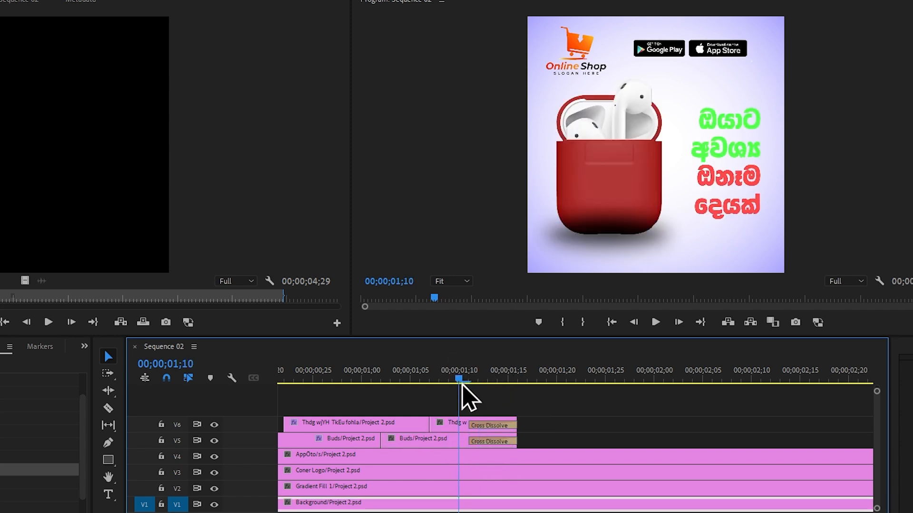
key("space")
key("backslash")
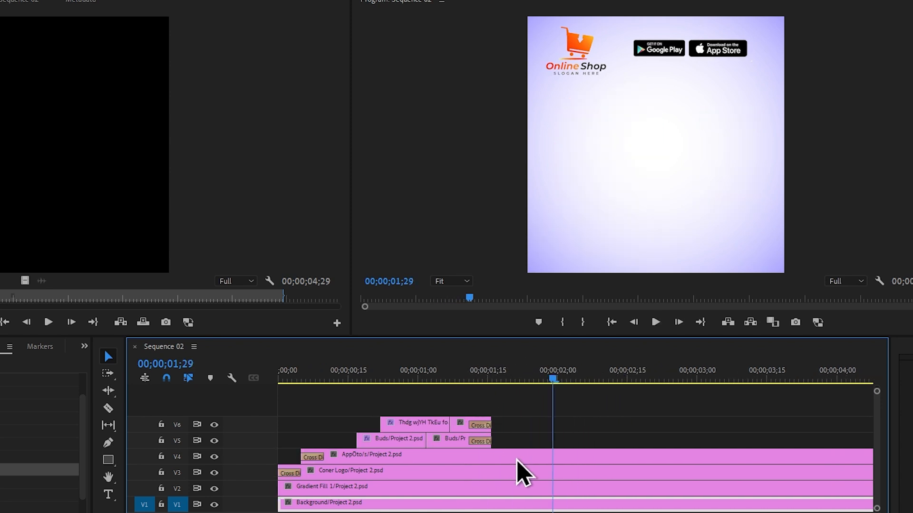
Place Bag/Project 2.psd from the Project 2 bin on track V5 directly after the Buds clip
key("minus")
left_click(209, 257)
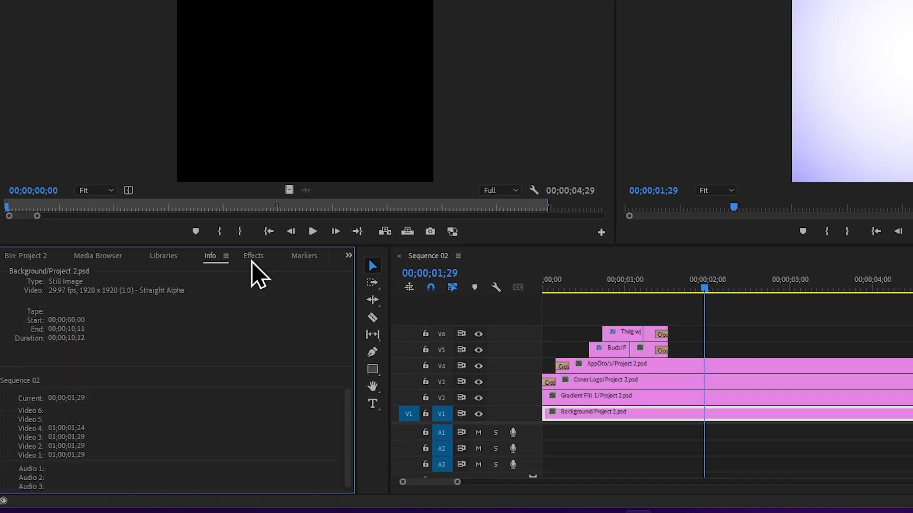
scroll(251, 261, "up", 3)
scroll(247, 346, "down", 3)
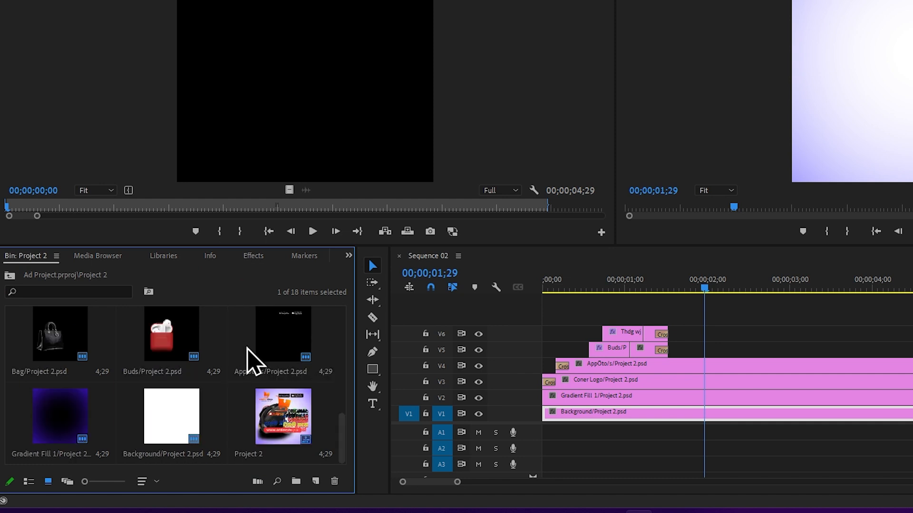
left_click_drag(95, 346, 674, 351)
key("=")
key("=")
Split the Bag clip on V5 at 00;00;02;01, 15 frames after its start
left_click(618, 291)
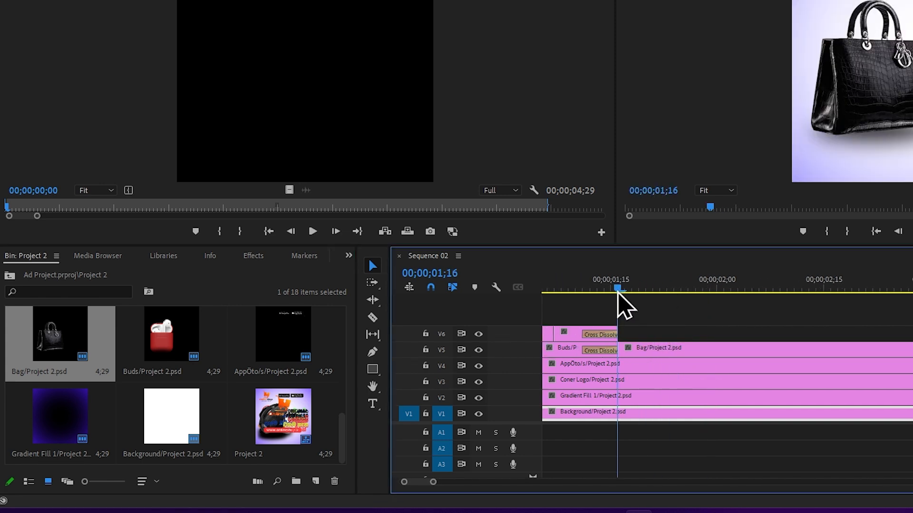
key("space")
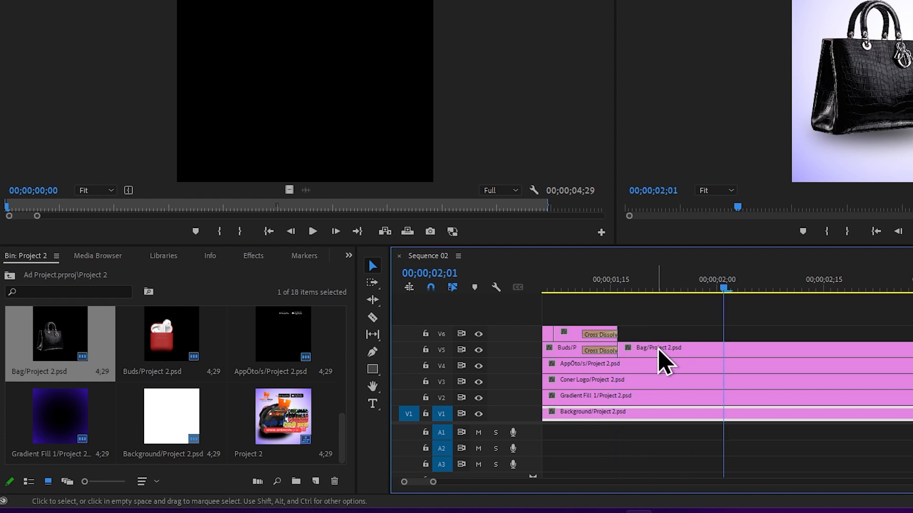
left_click(685, 351)
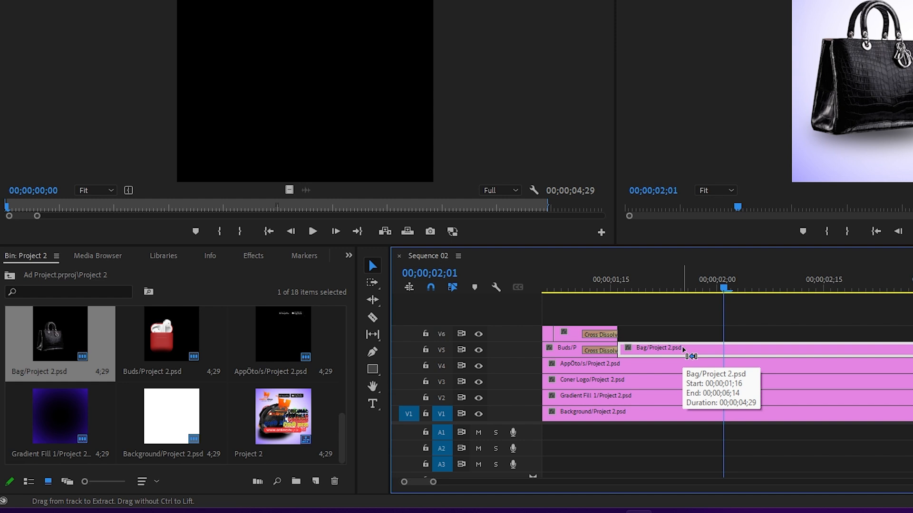
key("ctrl+k")
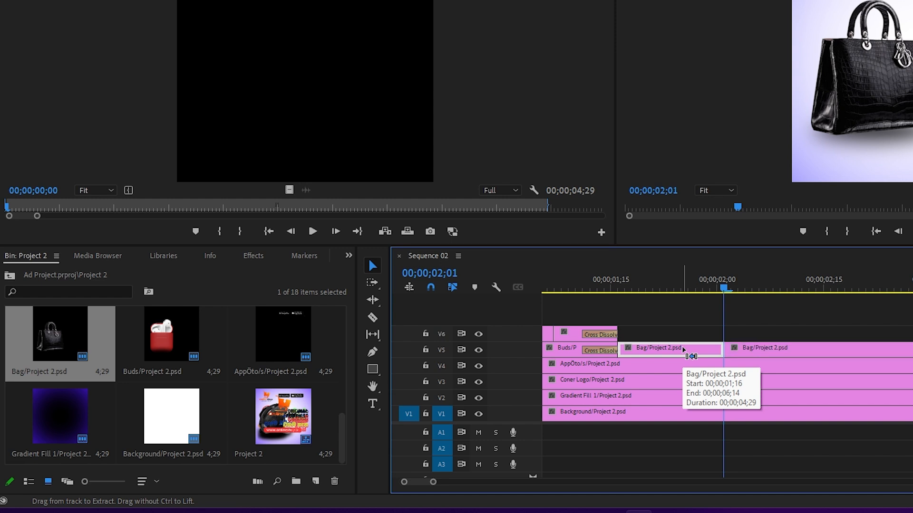
Apply the Zoom Bounce IN (20 frames) preset to the first Bag segment on V5
key("shift+8")
scroll(185, 255, "down", 3)
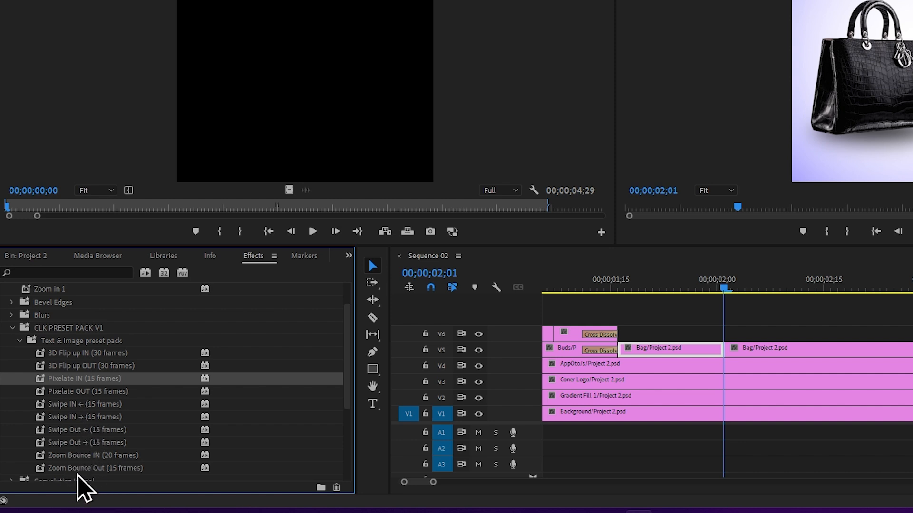
key("Down")
key("Down")
left_click(98, 455)
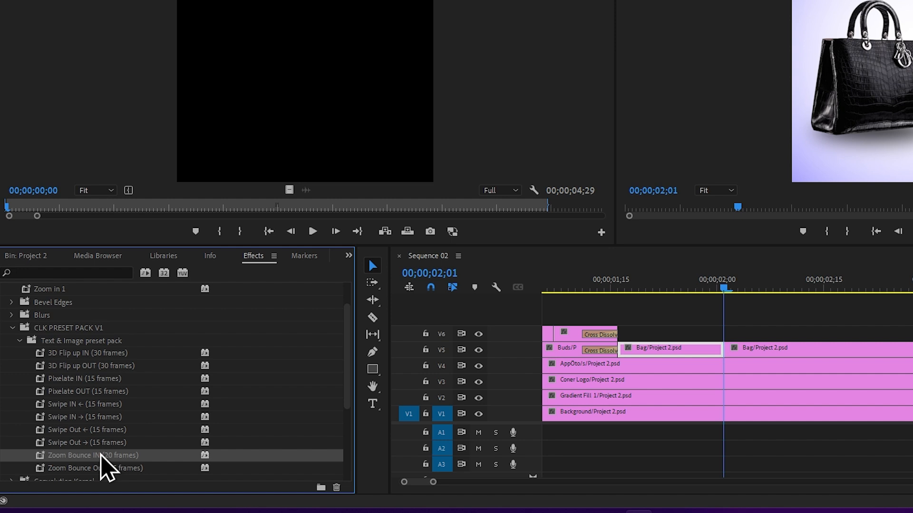
left_click_drag(186, 458, 686, 348)
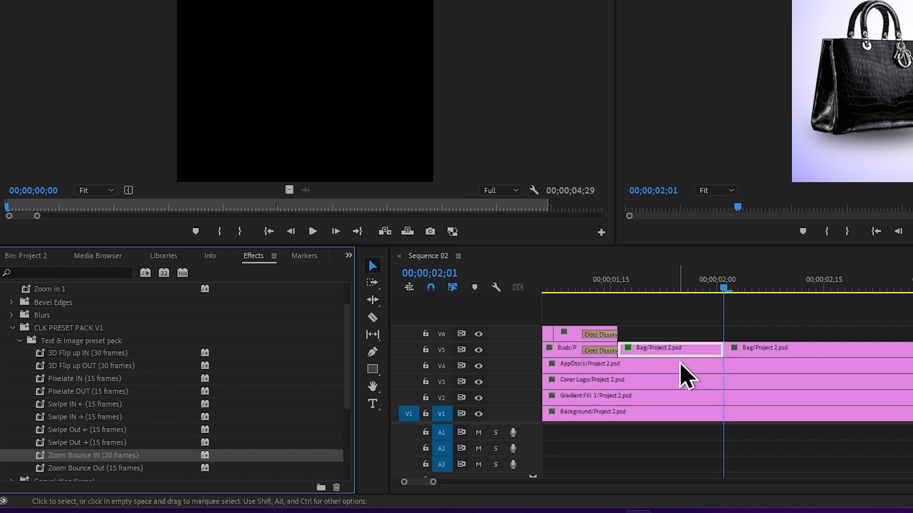
Play the sequence across the first Bag segment to preview its zoom bounce
key("minus")
left_click(626, 290)
key("space")
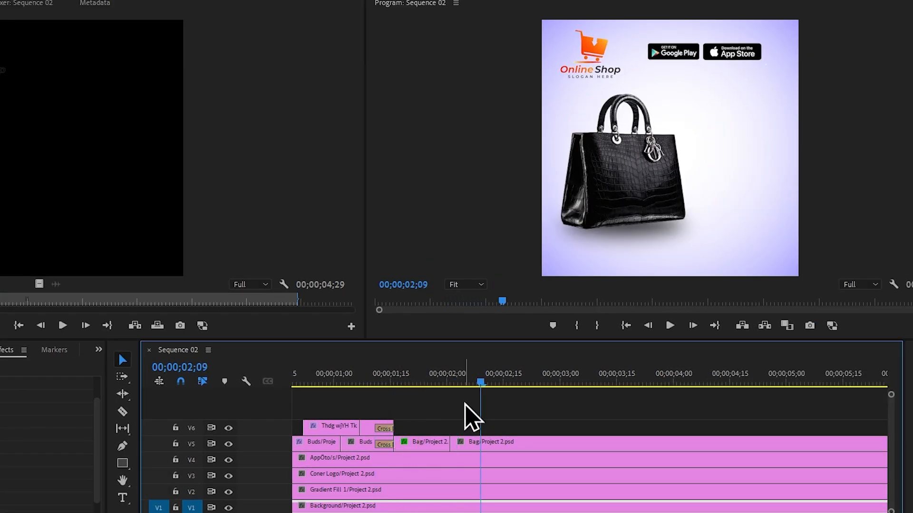
Place myiqfjka fydhdf.k f.orgu f.kak .kak/Project 2.psd from the Project 2 bin on track V6, starting at 00;00;01;24
mouse_move(418, 381)
left_mouse_down()
mouse_move(391, 393)
mouse_move(417, 395)
left_mouse_up()
left_click(28, 248)
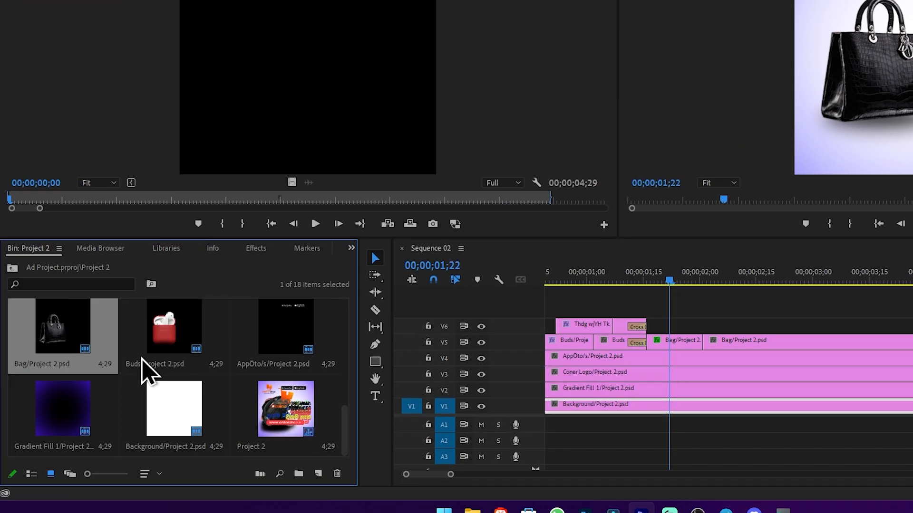
scroll(142, 367, "up", 3)
scroll(162, 392, "up", 2)
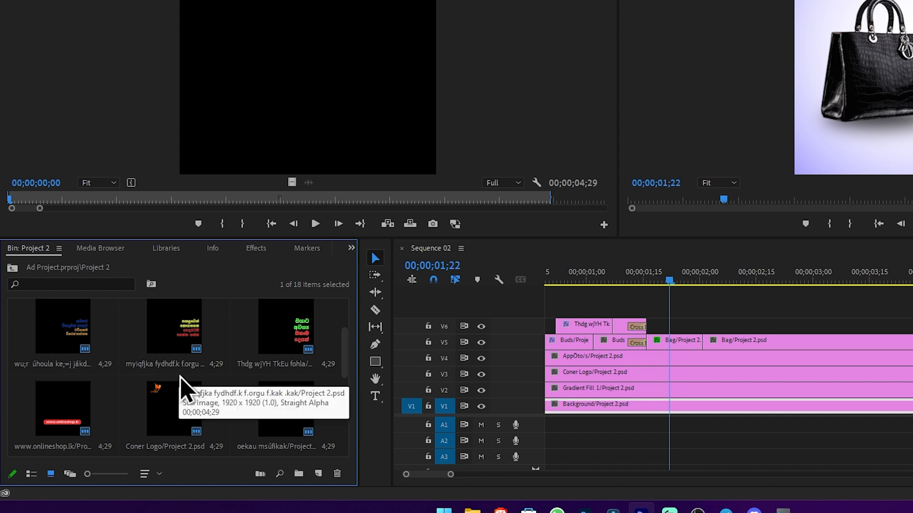
scroll(184, 387, "up", 2)
left_click_drag(242, 402, 689, 324)
Split the myiqfjka fydhdf.k text clip on V6 at 00;00;02;09, 15 frames after its start
left_click_drag(666, 281, 676, 281)
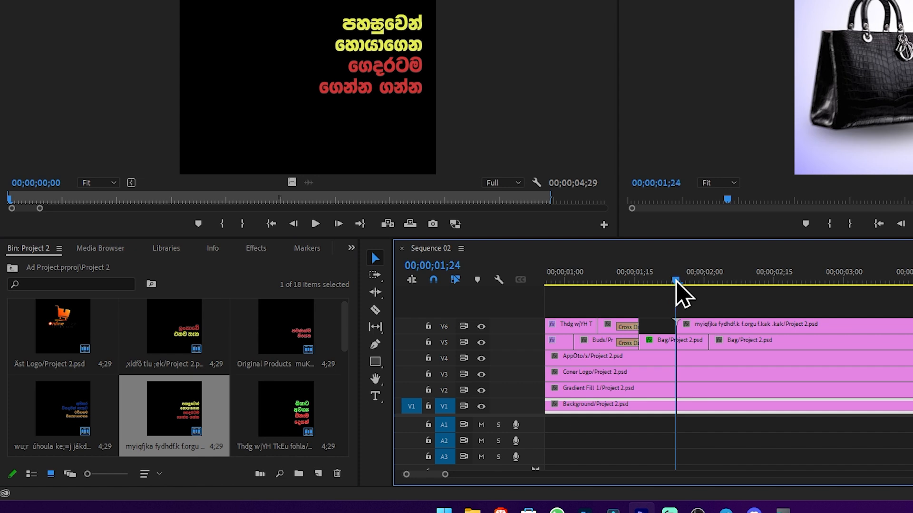
key("space")
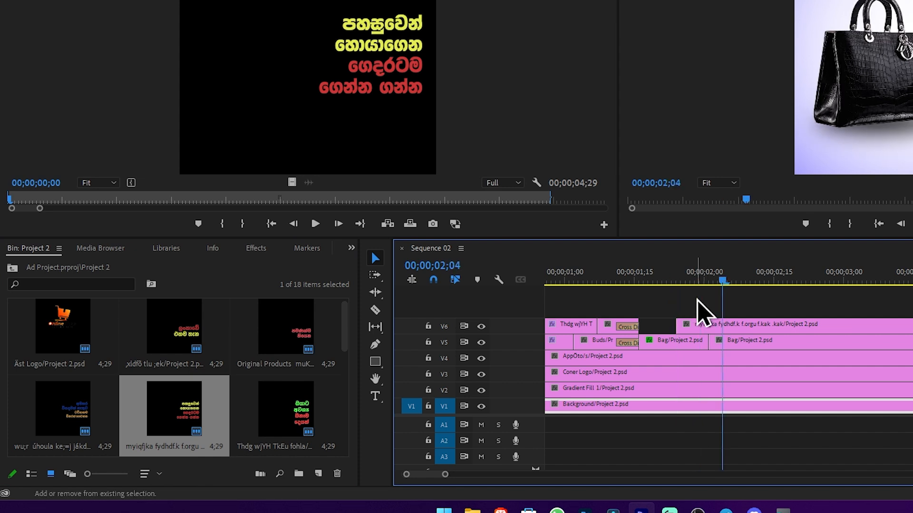
key("space")
left_click(773, 324)
key("ctrl+k")
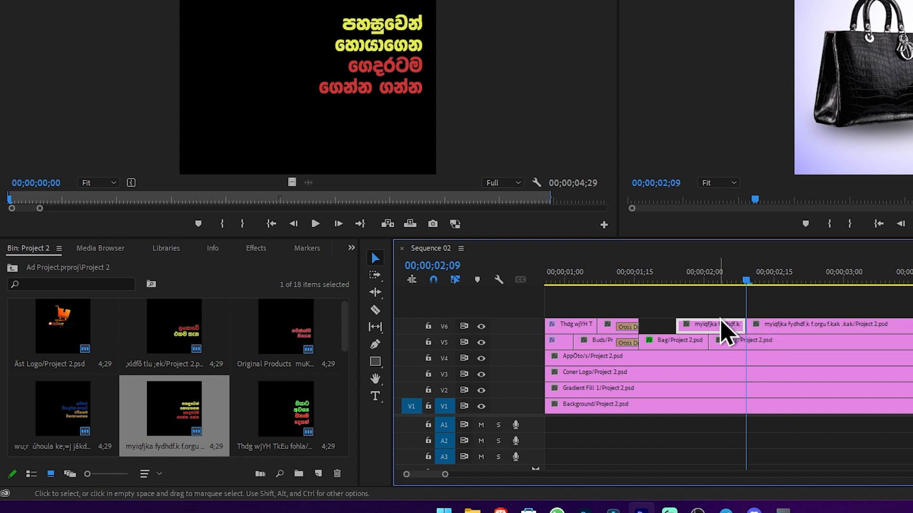
Apply the Pixelate IN (15 frames) preset to the first myiqfjka fydhdf.k segment on V6
scroll(723, 330, "down", 2)
left_click(229, 249)
scroll(228, 248, "down", 4)
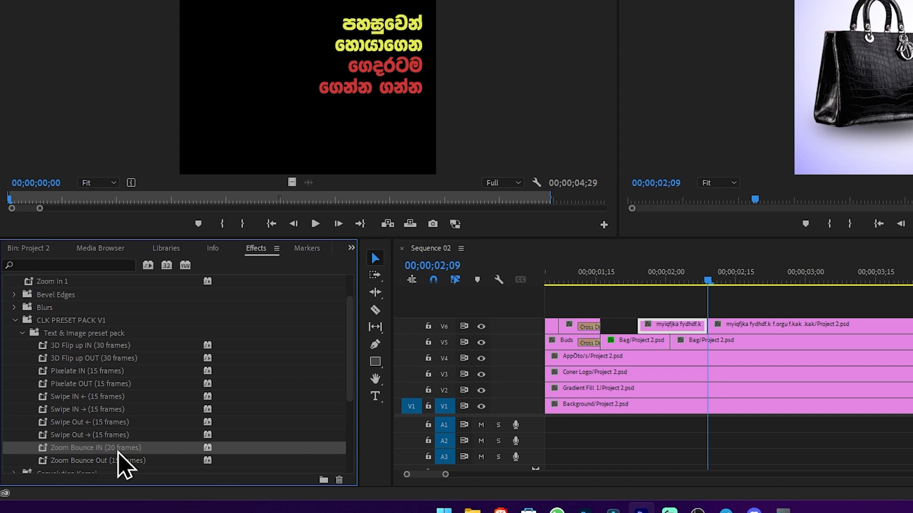
left_click(177, 372)
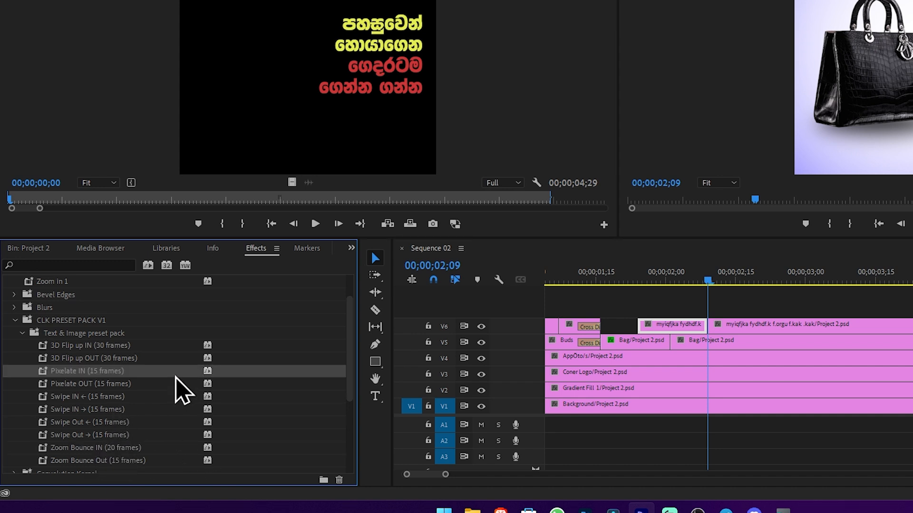
left_click_drag(175, 375, 674, 326)
Play the sequence from the end of the Buds clip to preview the Bag and pixelated text animations
left_click(585, 274)
key("space")
left_click(305, 373)
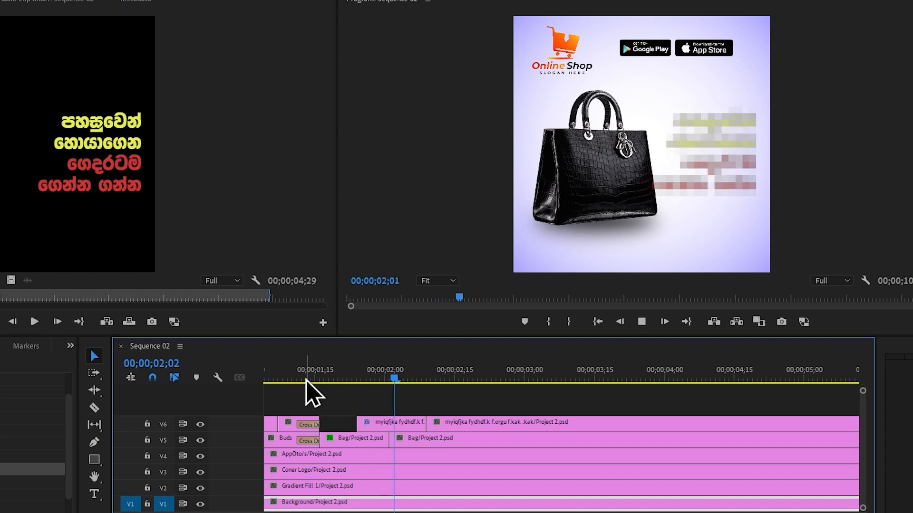
scroll(394, 432, "down", 7)
key("space")
Place Logo 2/Ad Project 2.psd from the Ad Project 2 bin on track V6 at 00;00;06;08, directly after the Group 6 clip
scroll(386, 433, "up", 1)
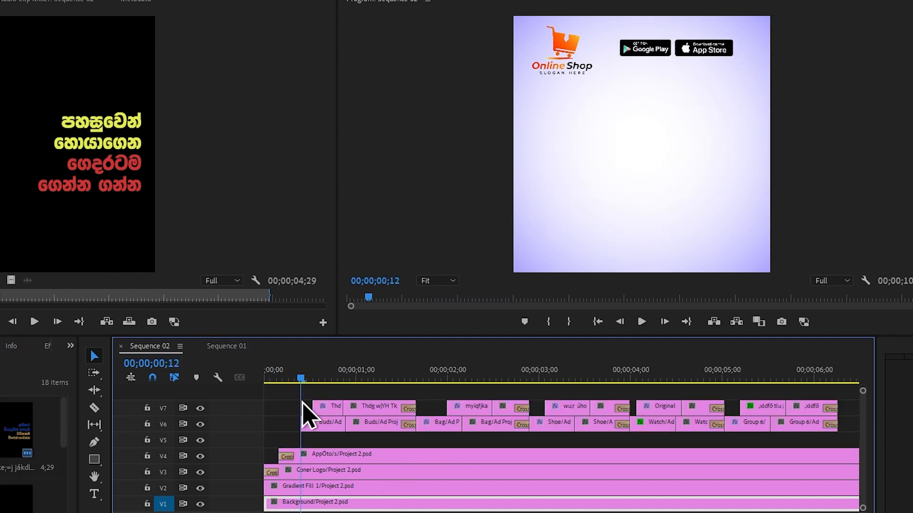
left_click_drag(367, 407, 578, 441)
scroll(578, 443, "down", 3)
scroll(578, 443, "down", 3)
left_click_drag(497, 378, 553, 382)
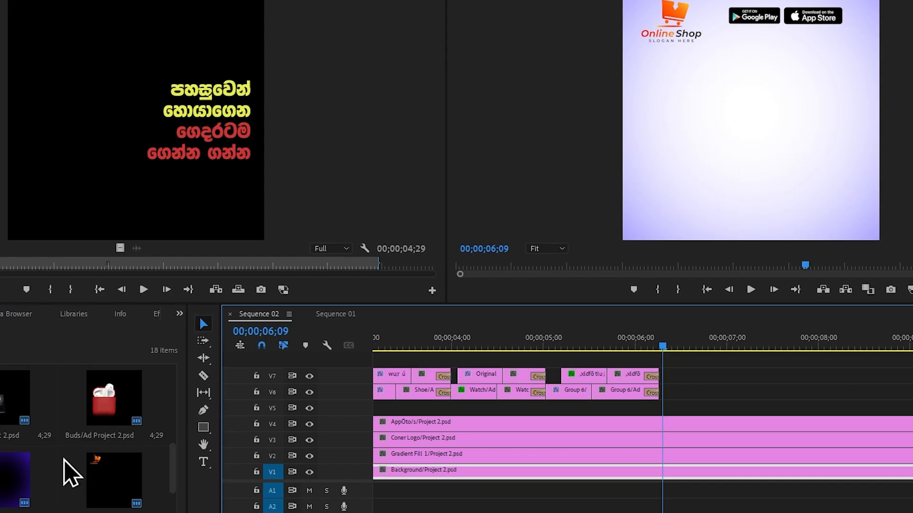
scroll(80, 459, "down", 3)
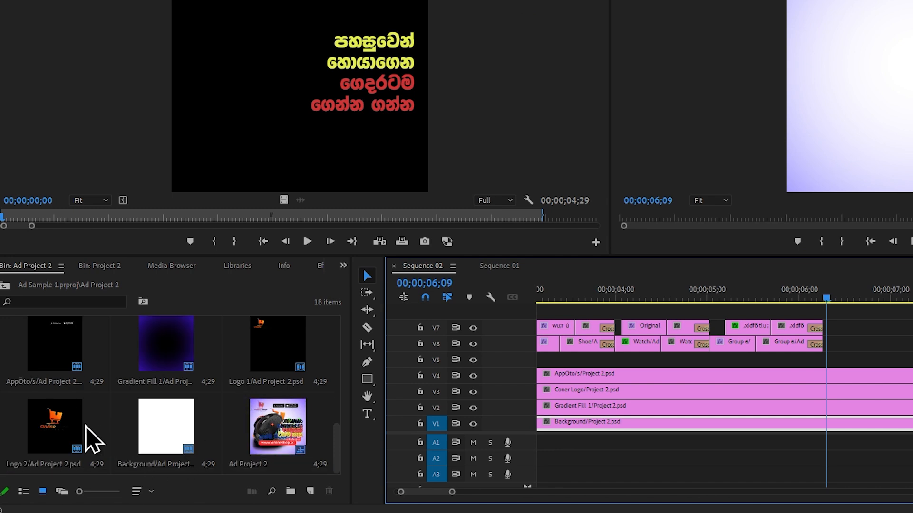
left_click_drag(93, 438, 836, 352)
key("=")
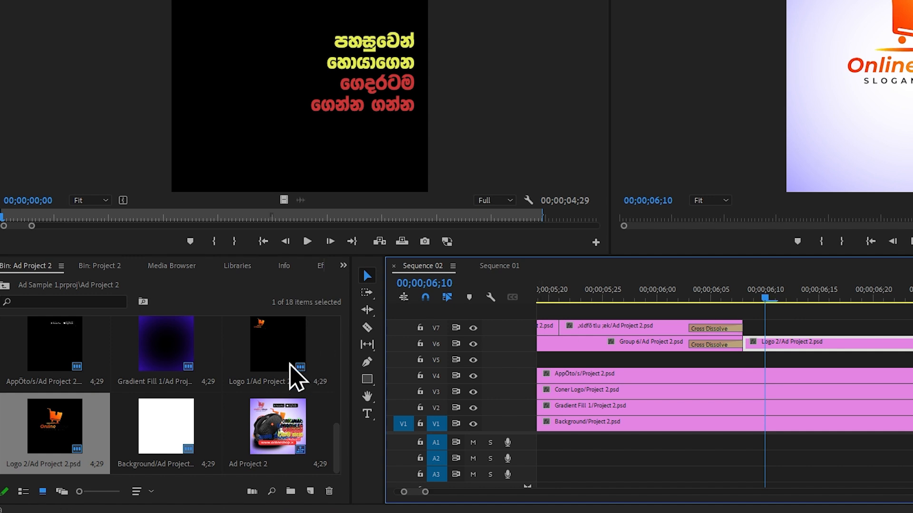
Place oekau msúfikak/Ad Project 2.psd on track V7 above the Logo 2 clip, starting at 00;00;06;10
scroll(188, 373, "up", 5)
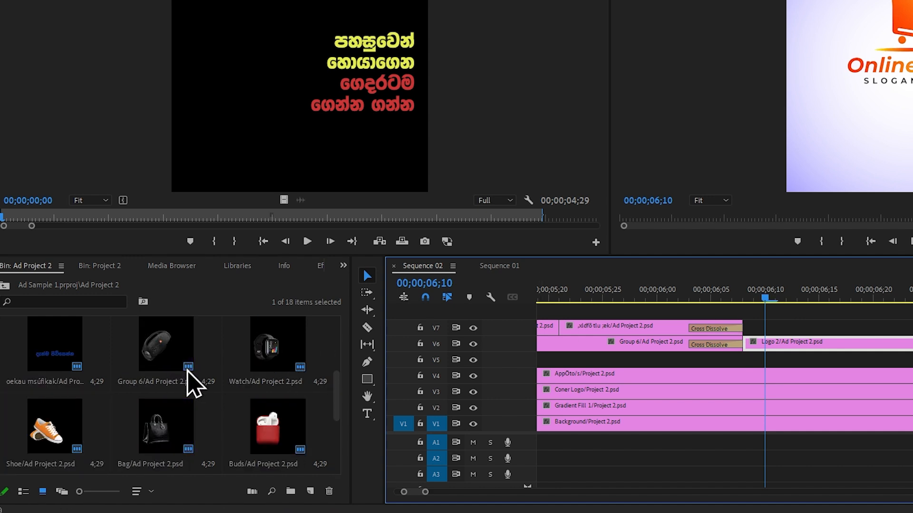
scroll(169, 435, "down", 1)
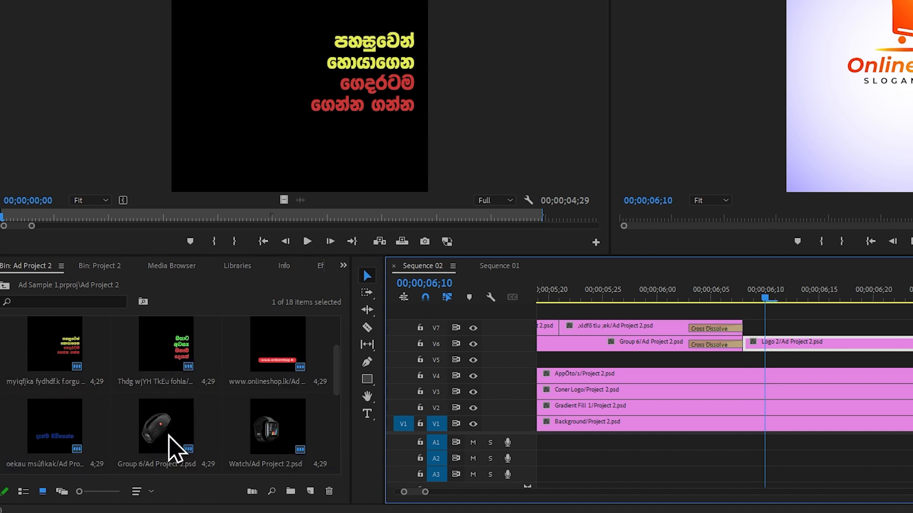
left_click(57, 417)
left_click_drag(83, 423, 719, 328)
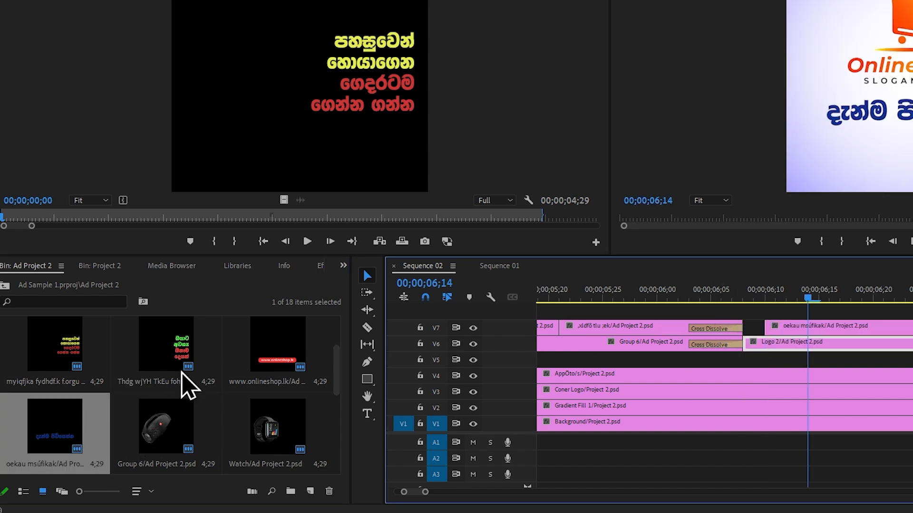
left_click(287, 368)
left_click_drag(291, 371, 690, 296)
scroll(827, 332, "up", 3)
left_click(784, 296)
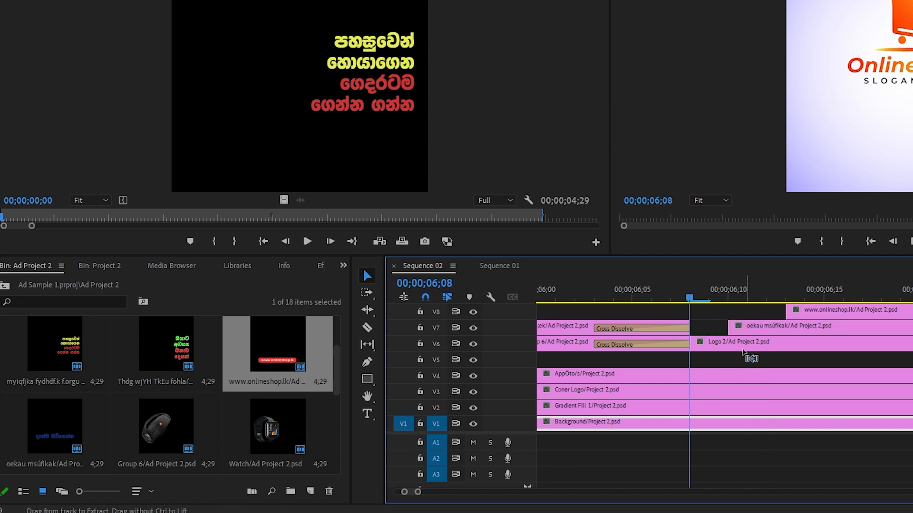
Split the Logo 2 clip on V6 at 00;00;06;23, 15 frames after its start
key("shift+Right")
key("shift+Right")
key("shift+Right")
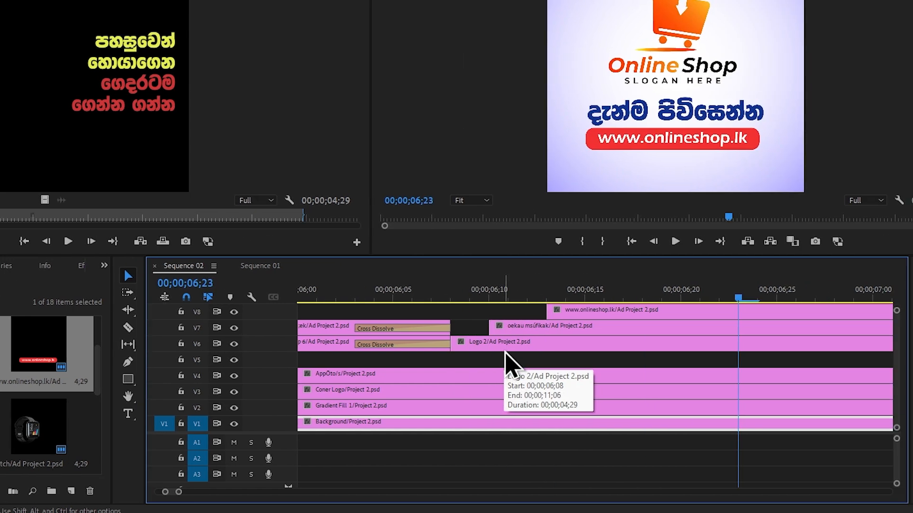
left_click(511, 344)
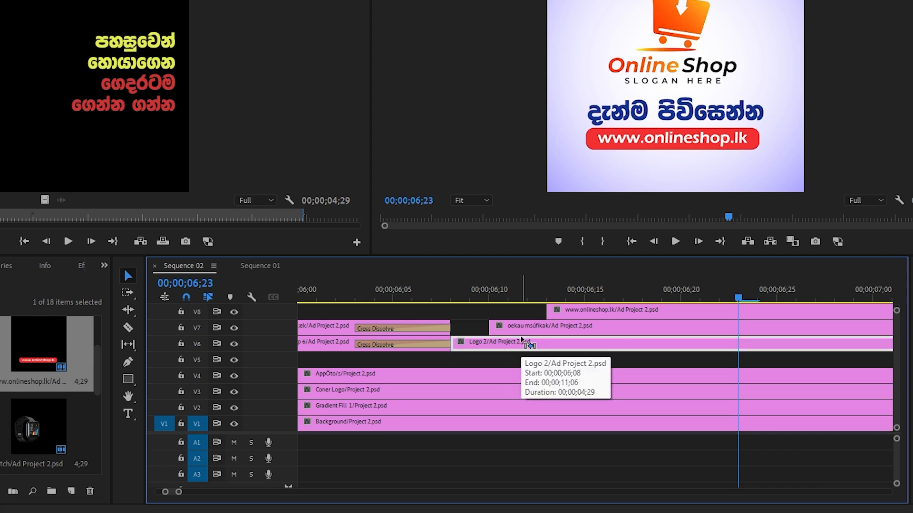
key("ctrl+k")
Apply the Zoom Bounce IN (20 frames) preset to the first Logo 2 segment and shift the oekau msúfikak clip to start at 00;00;06;12
scroll(99, 269, "down", 5)
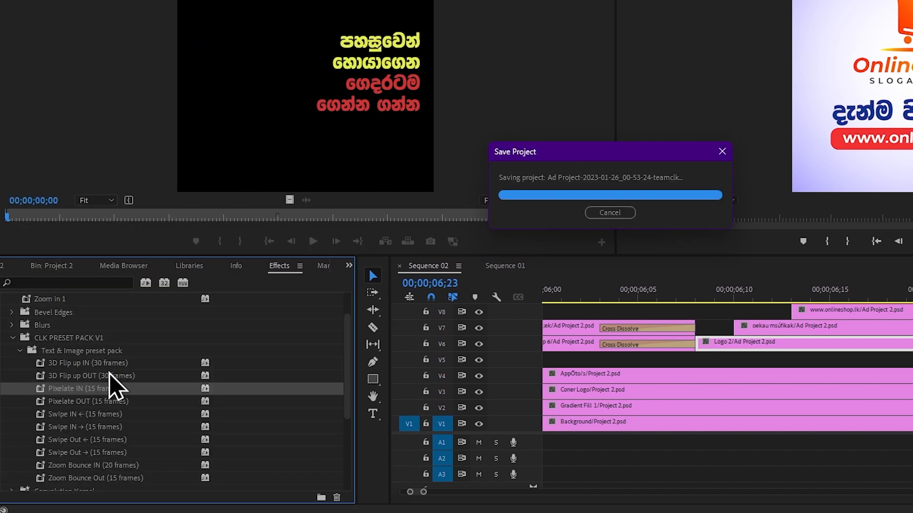
scroll(126, 468, "down", 1)
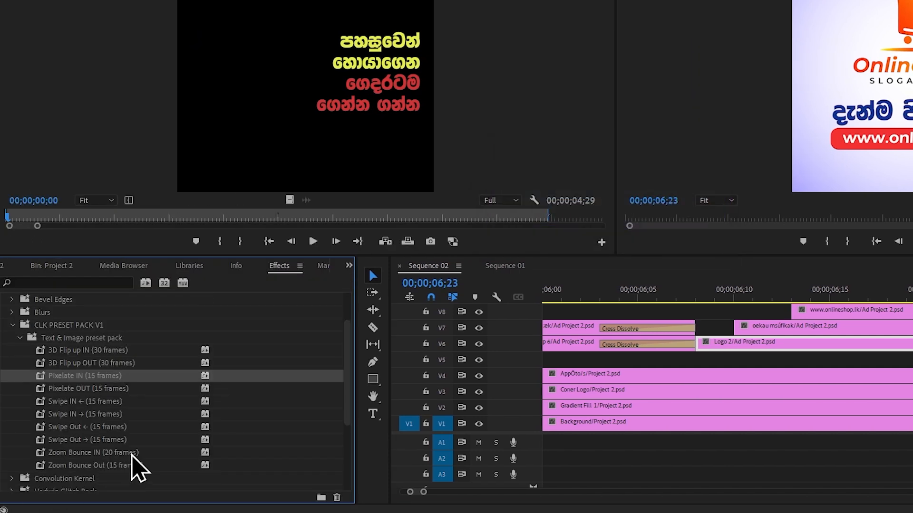
left_click(128, 454)
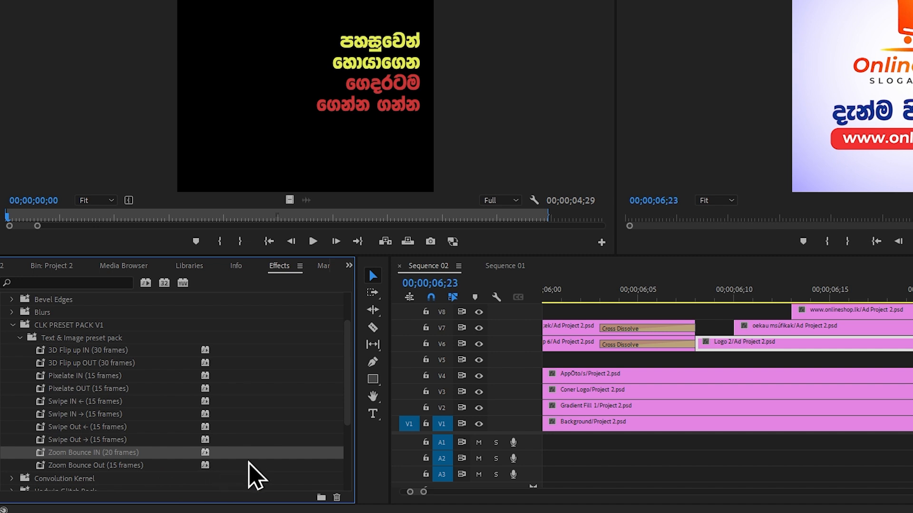
left_click(702, 324)
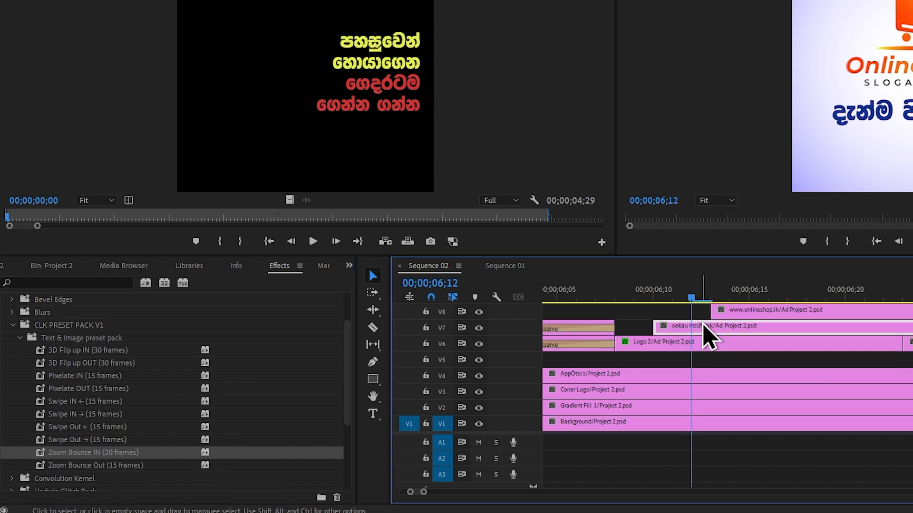
left_click_drag(703, 322, 739, 325)
Split the oekau msúfikak clip on V7 at 00;00;06;27, 15 frames after its start
left_click(594, 293)
left_click_drag(593, 294, 694, 304)
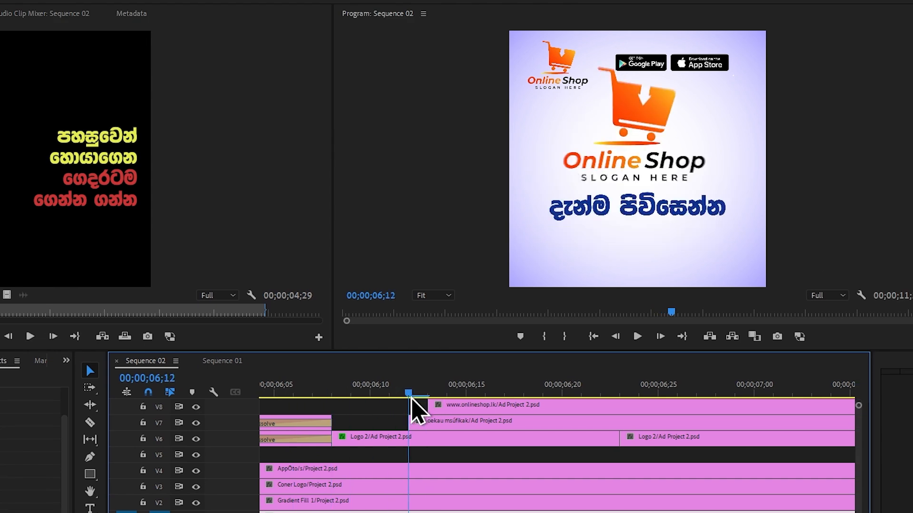
key("Left")
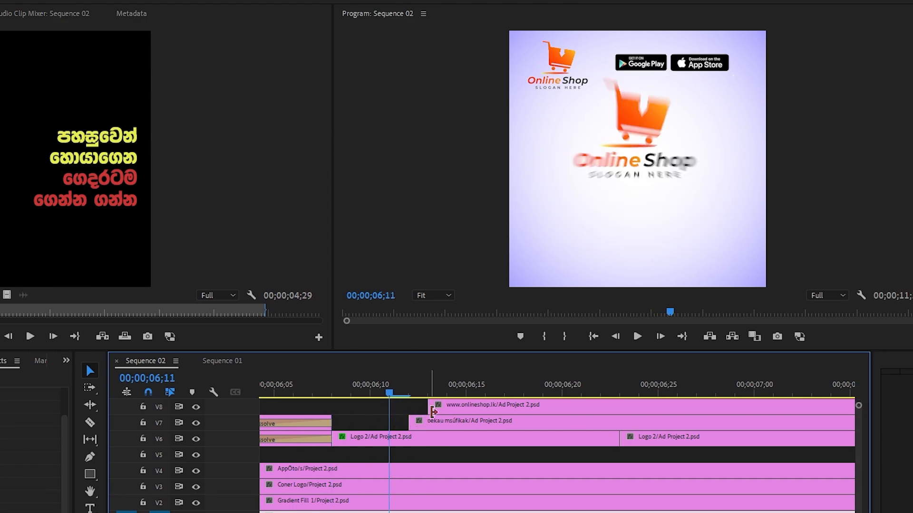
left_click(402, 392)
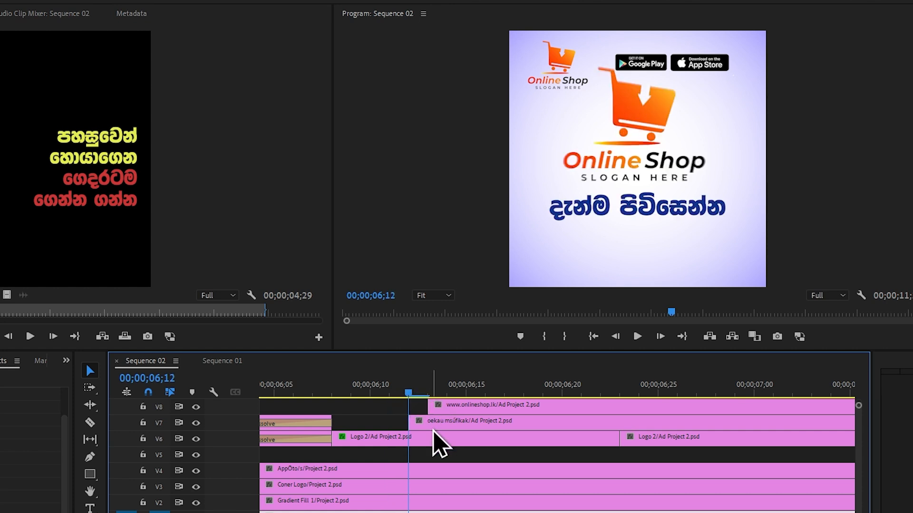
key("space")
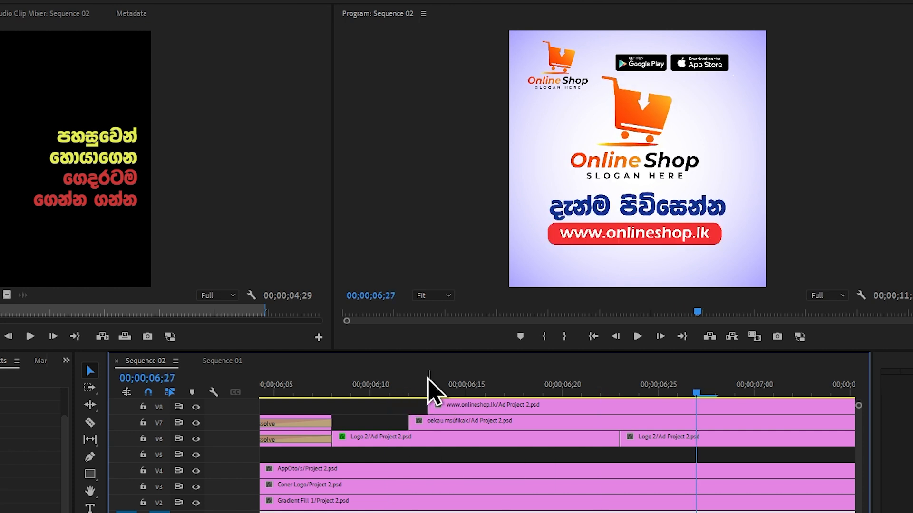
left_click(444, 421)
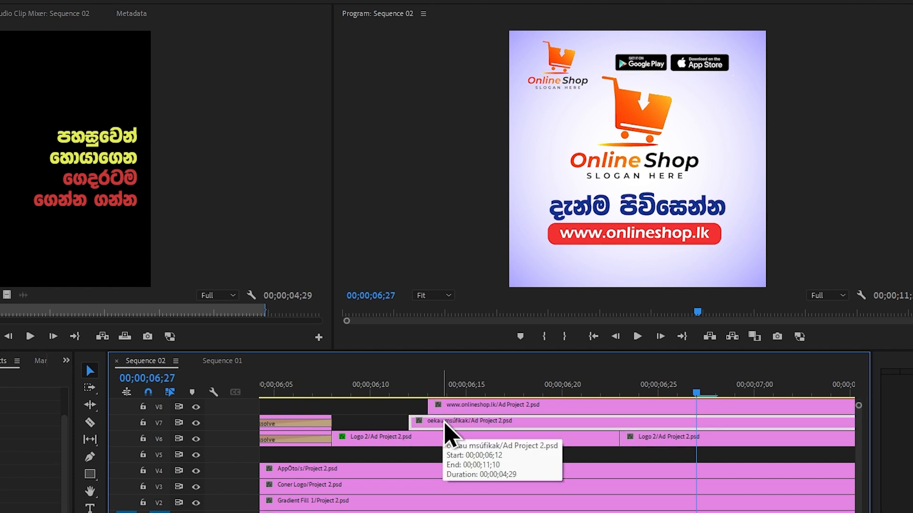
key("ctrl+k")
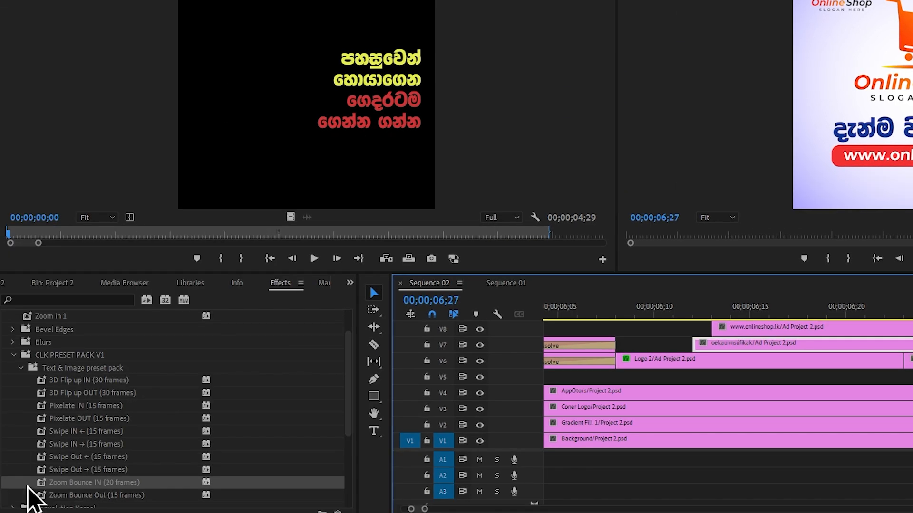
Apply the Pixelate IN (15 frames) preset to the first oekau msúfikak segment on V7 and preview it
left_click(121, 407)
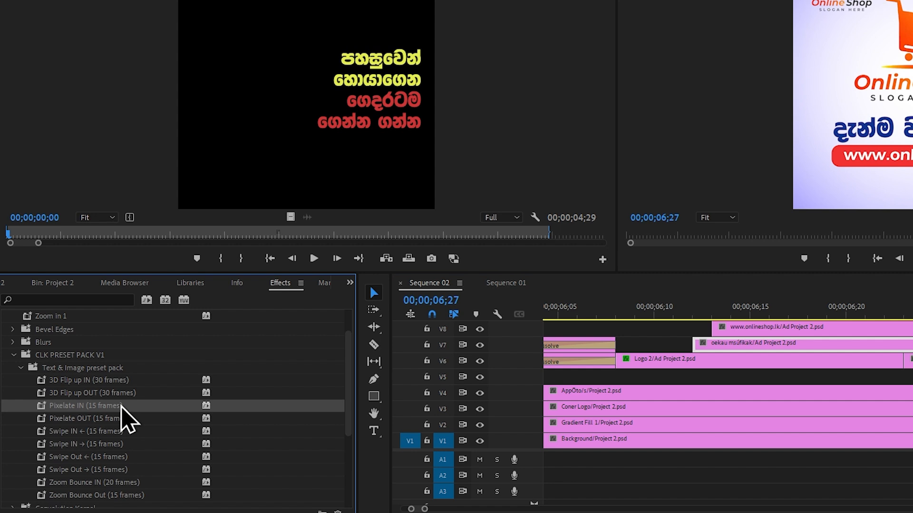
left_click_drag(180, 408, 726, 351)
left_click(594, 438)
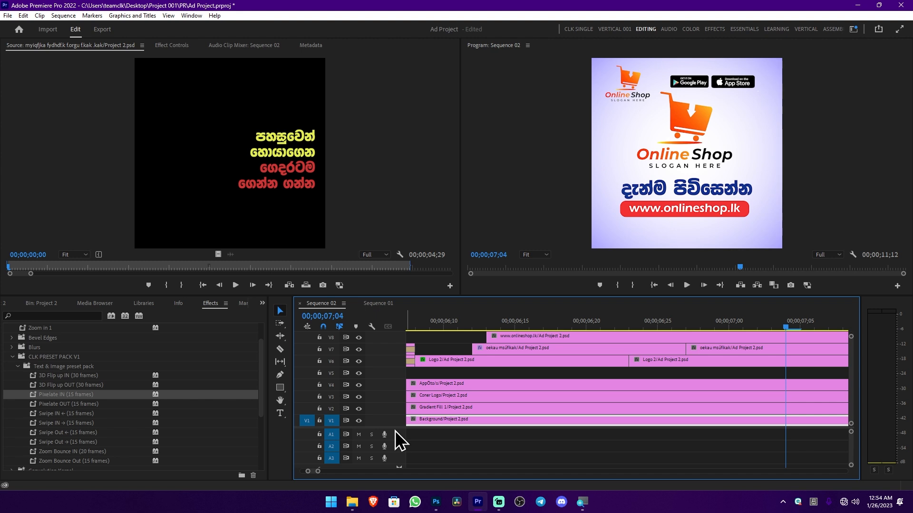
left_click_drag(395, 428, 395, 450)
key("minus")
left_click_drag(481, 323, 475, 323)
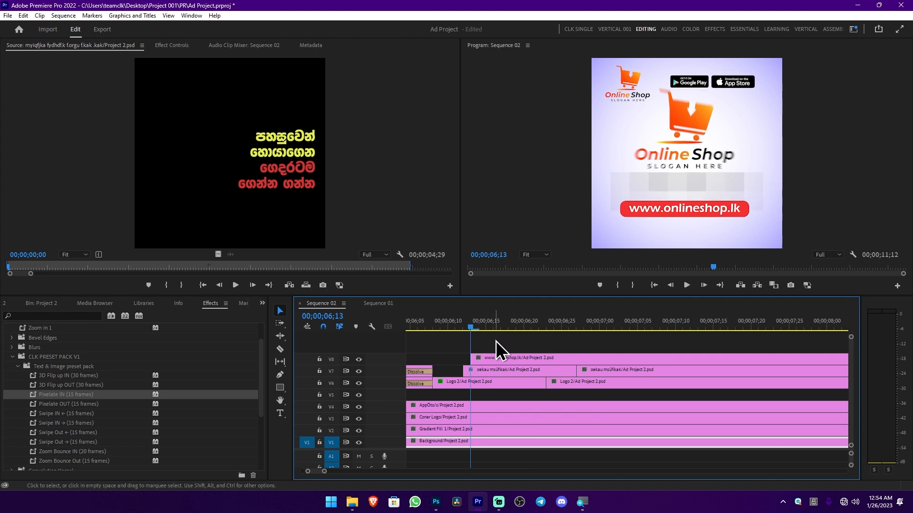
key("shift+Right")
key("shift+Right")
key("shift+Right")
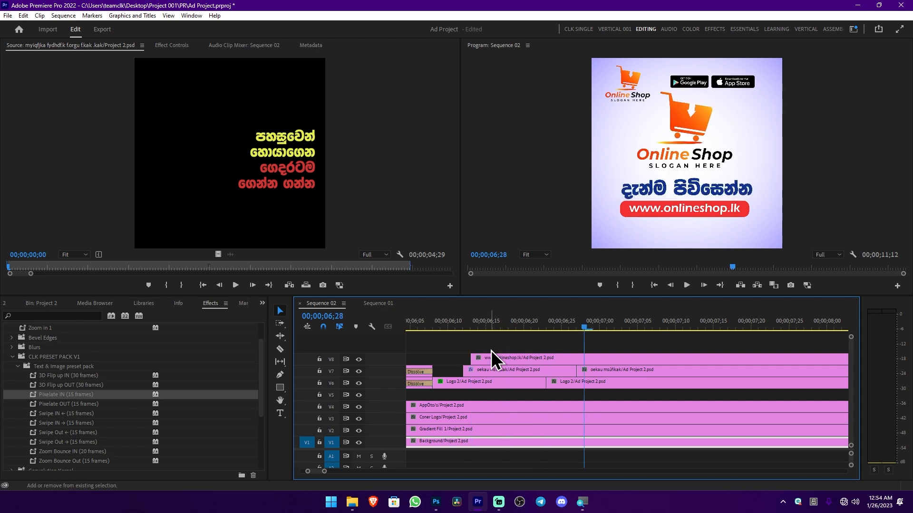
left_click(500, 358)
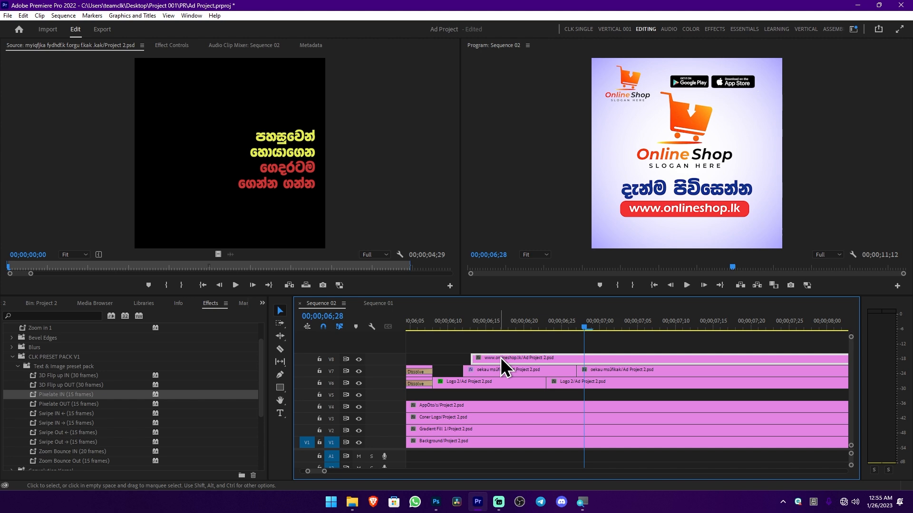
key("ctrl+k")
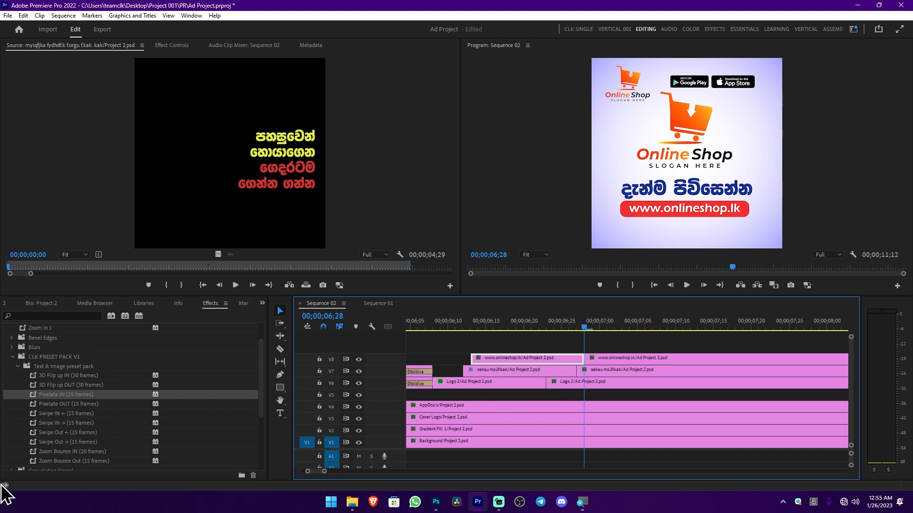
scroll(72, 399, "down", 1)
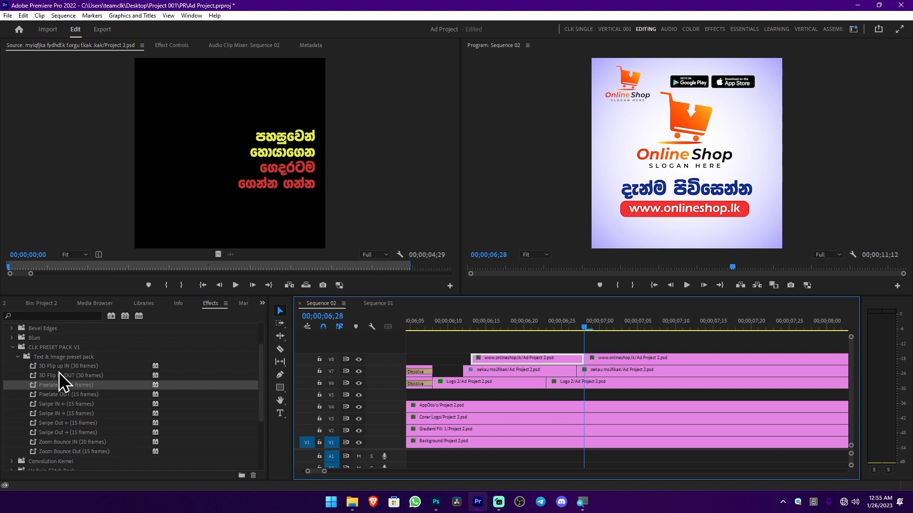
left_click(88, 366)
left_click_drag(181, 369, 522, 361)
left_click(523, 343)
key("minus")
key("Left")
key("Right")
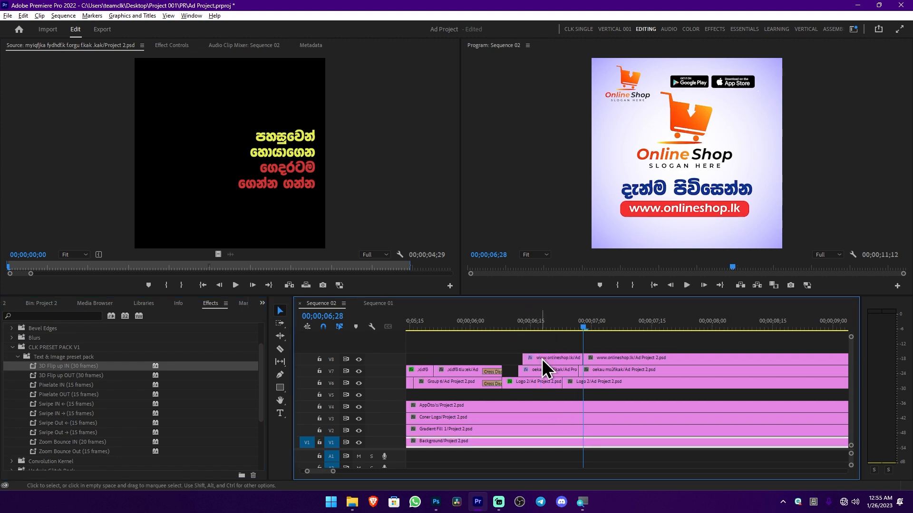
Split the AppÖto/s clip on V4 and the Coner Logo clip on V3 at 00;00;06;08
scroll(542, 358, "up", 3)
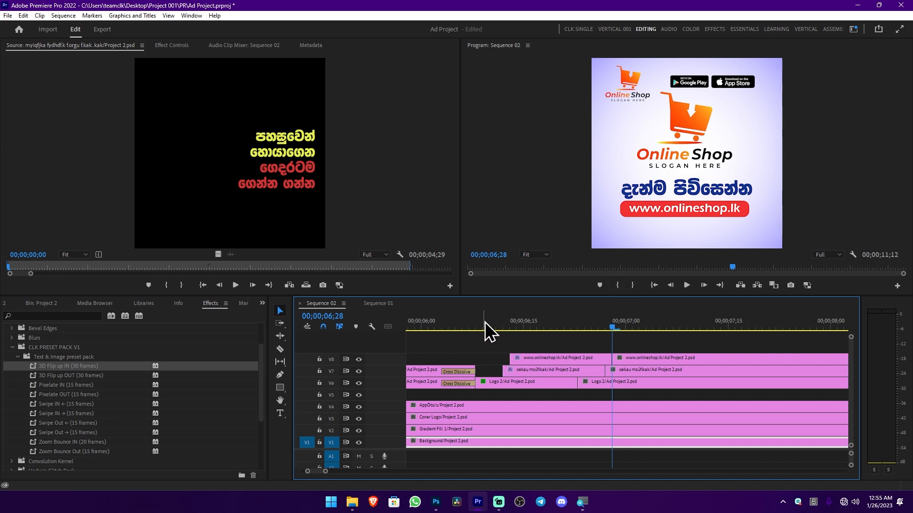
left_click_drag(448, 322, 478, 338)
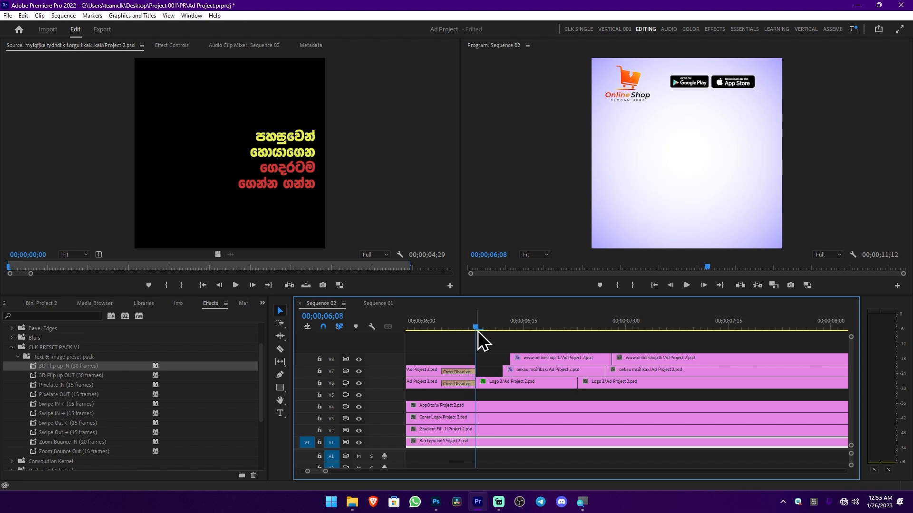
left_click(494, 398)
left_click(489, 407, "shift")
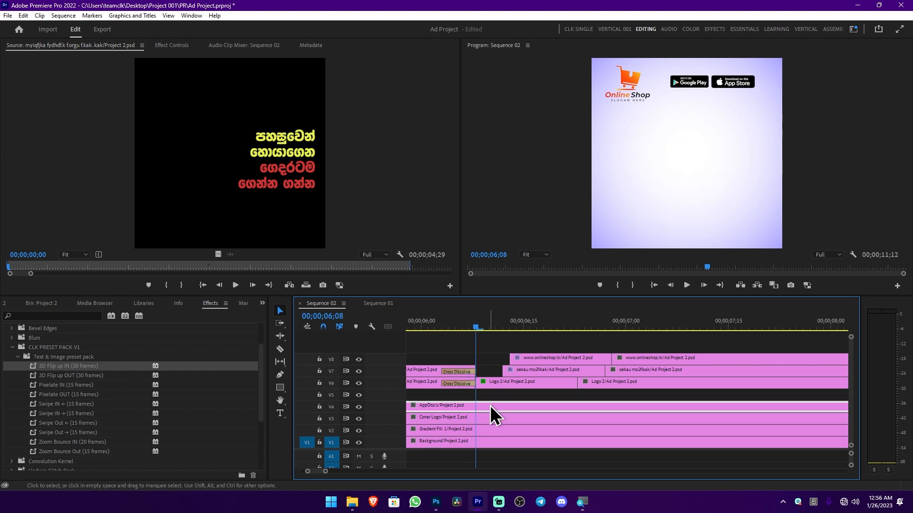
left_click(495, 415, "shift")
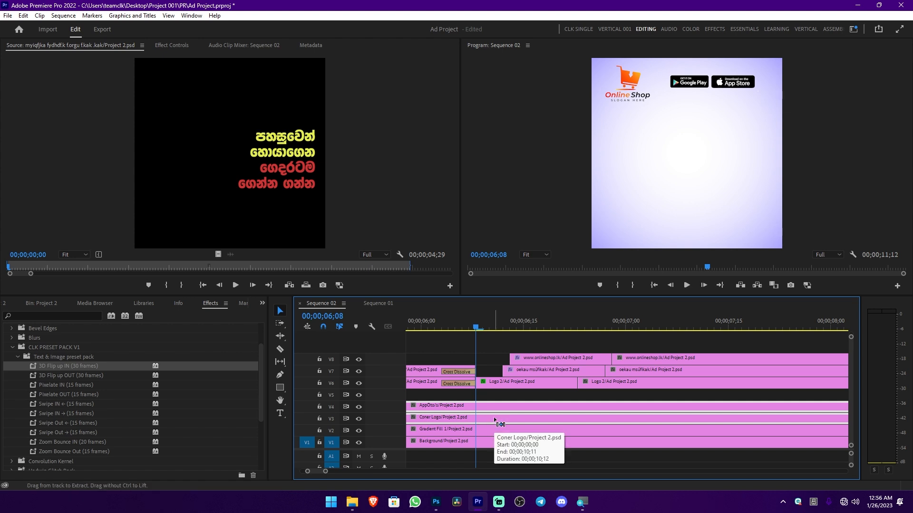
key("ctrl+k")
key("minus")
key("minus")
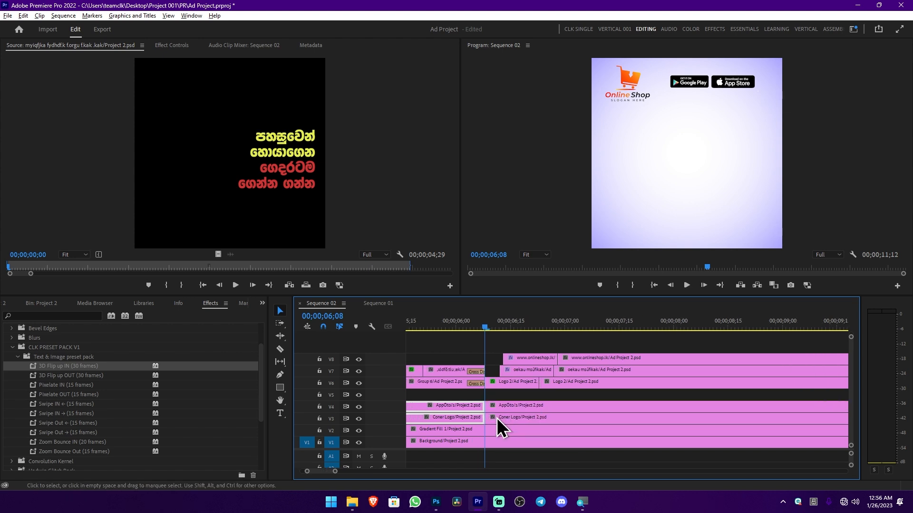
Delete the V3 and V4 segments after 00;00;06;08 and add cross dissolves to the ends of the remaining AppÖto/s and Coner Logo clips
left_click(512, 402)
left_click(537, 419, "shift")
key("Delete")
left_click_drag(522, 402, 468, 418)
key("equal")
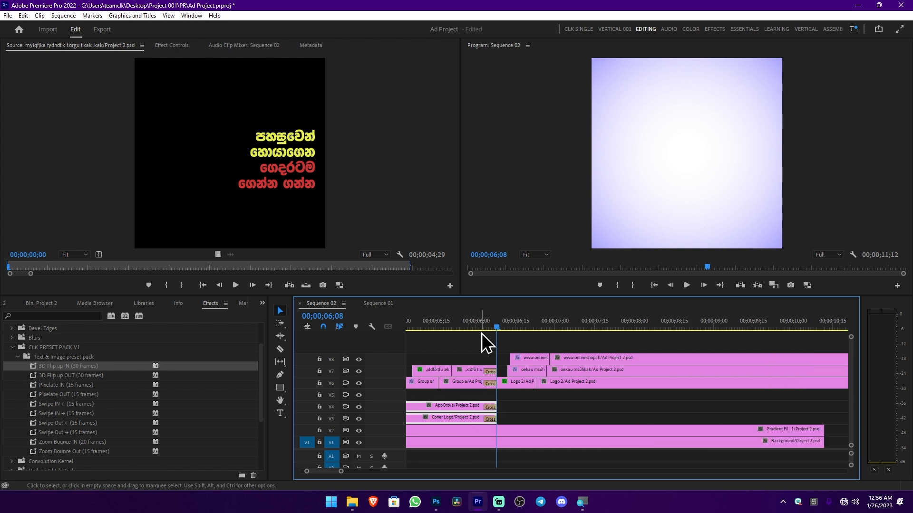
Play back the change from the product clips to the logo ending, starting at 00;00;06;00
left_click(476, 327)
key("grave")
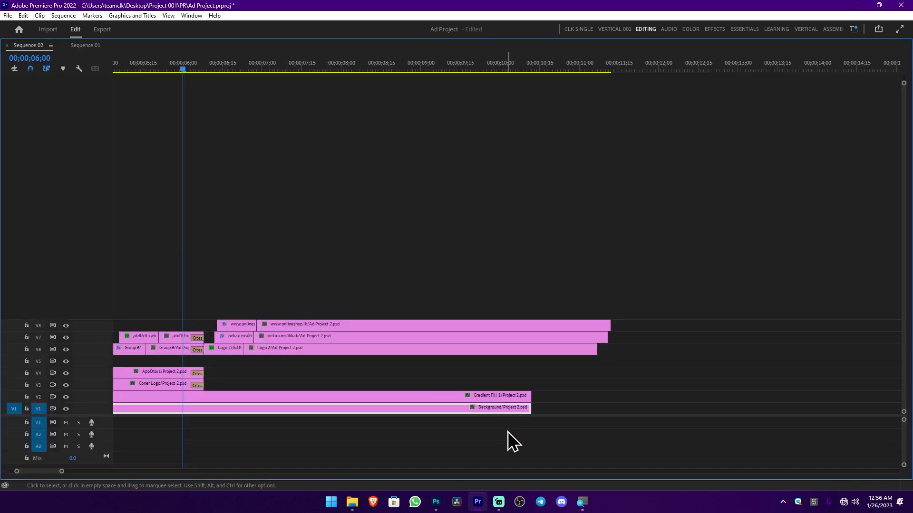
key("grave")
key("space")
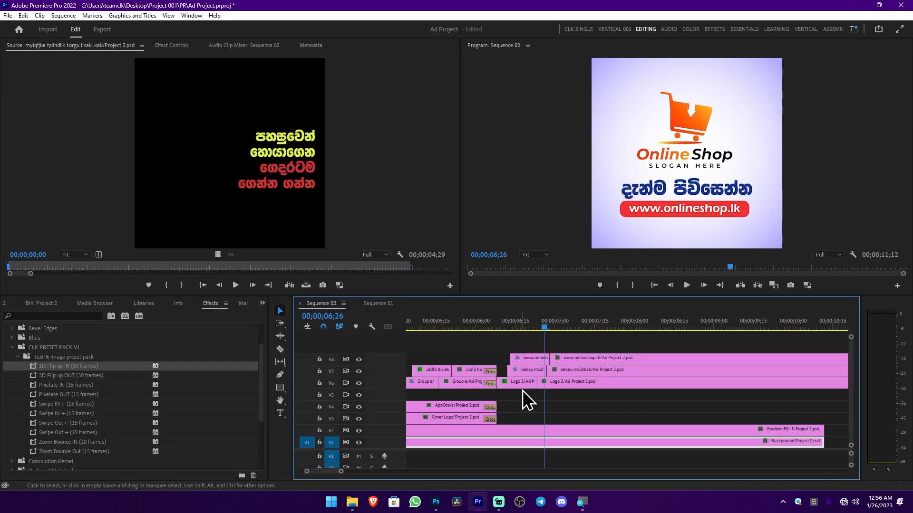
key("minus")
key("minus")
key("minus")
key("equal")
key("equal")
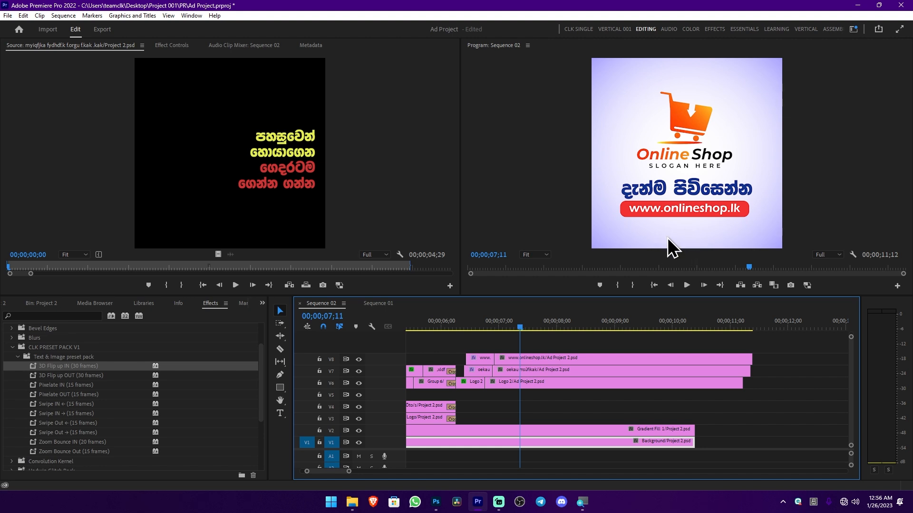
scroll(461, 383, "up", 1)
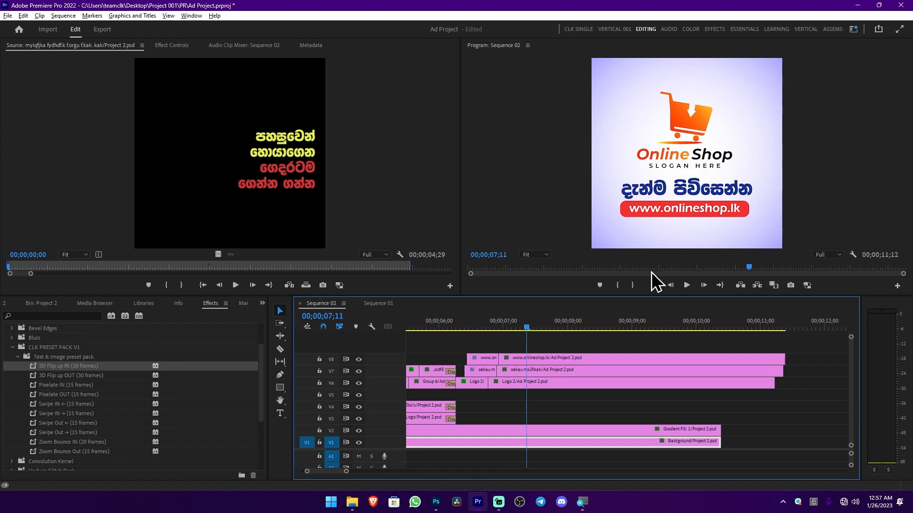
scroll(478, 402, "up", 2)
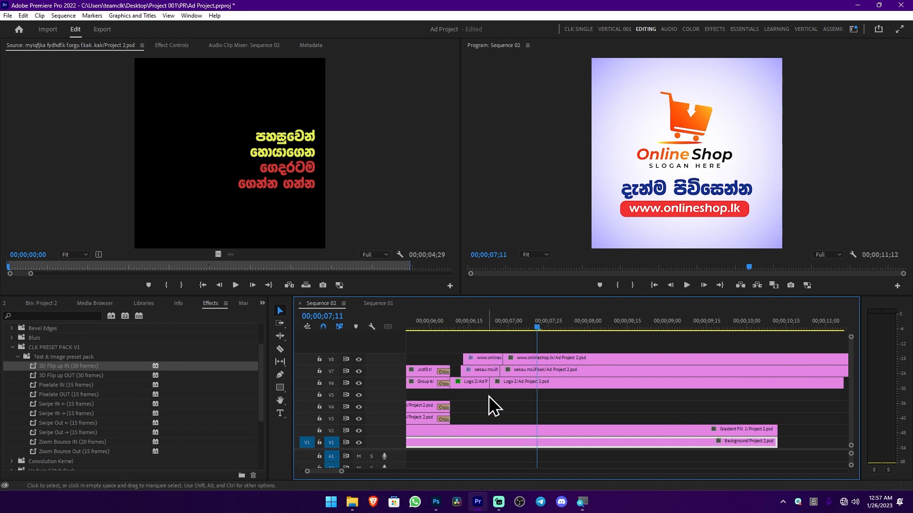
left_click_drag(465, 397, 686, 336)
scroll(683, 378, "down", 2)
right_click(564, 383)
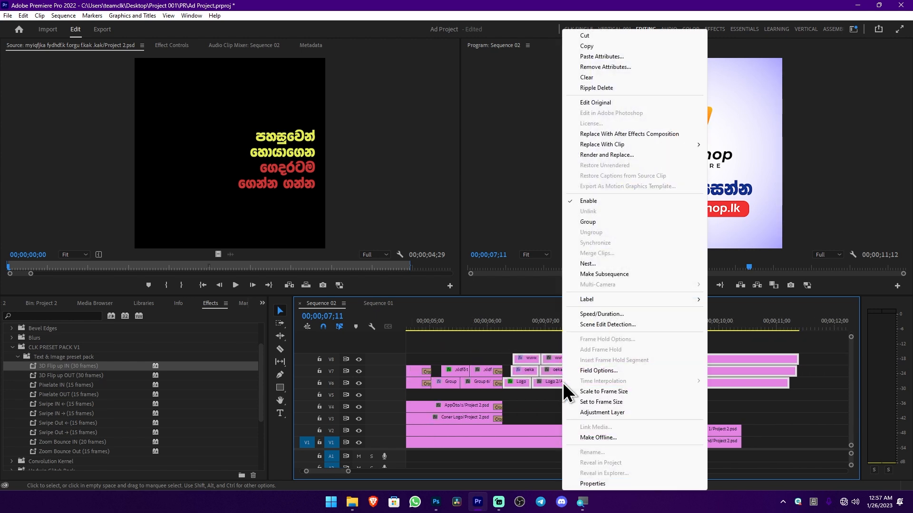
left_click(601, 264)
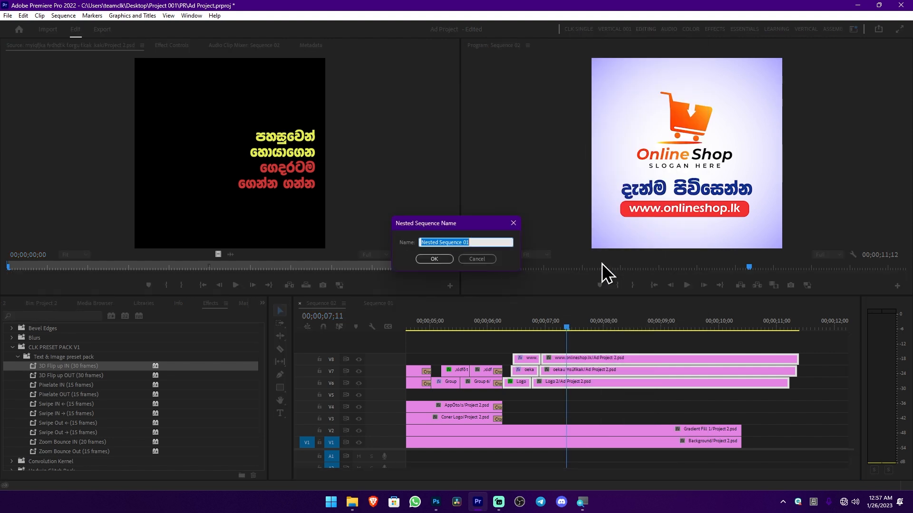
left_click(442, 260)
Move the nested logo ending up by setting its vertical position to 813
mouse_move(566, 327)
left_mouse_down()
mouse_move(537, 326)
mouse_move(568, 327)
mouse_move(561, 329)
left_mouse_up()
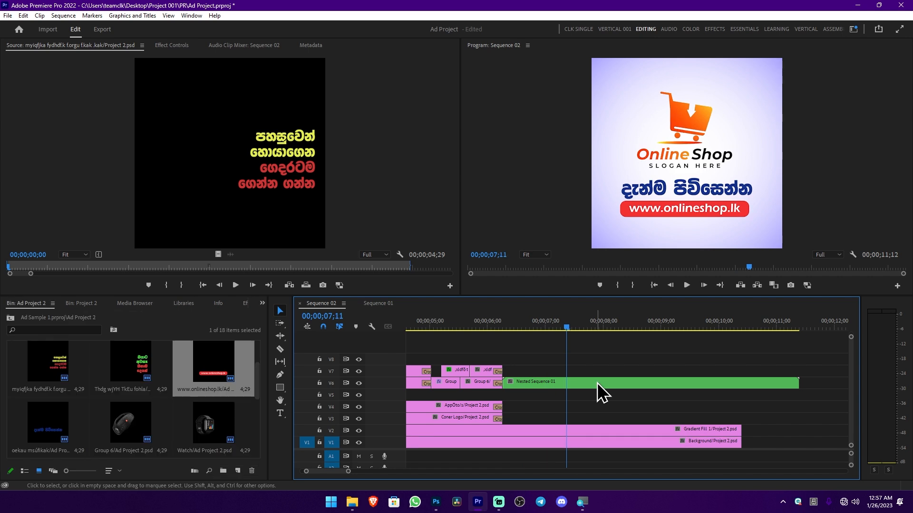
left_click(597, 383)
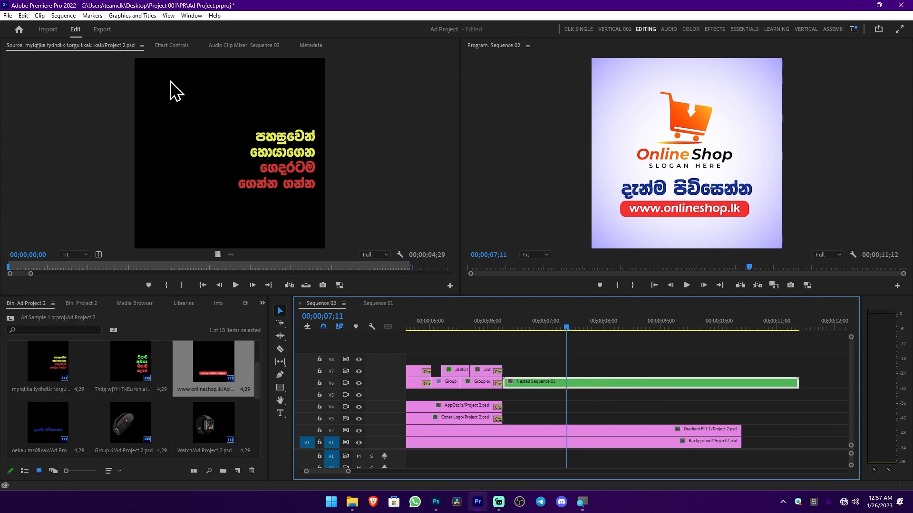
left_click(174, 45)
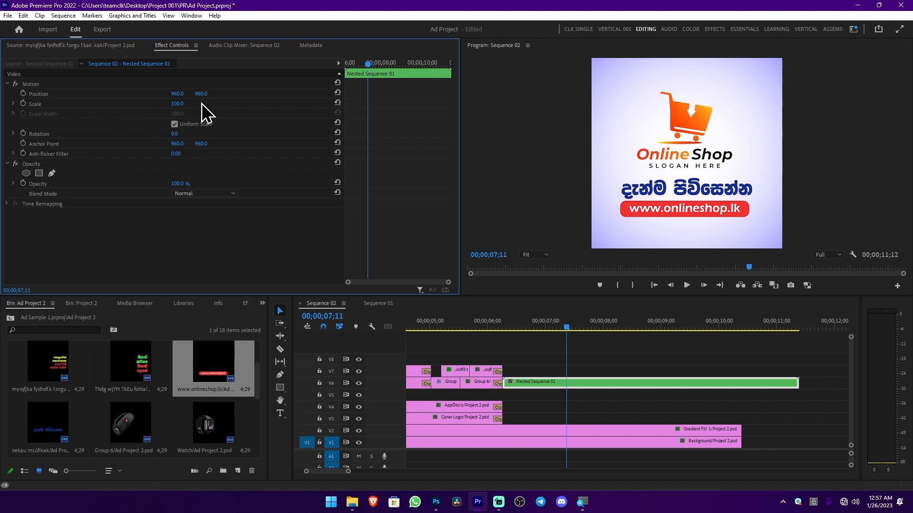
left_click_drag(201, 94, 132, 94)
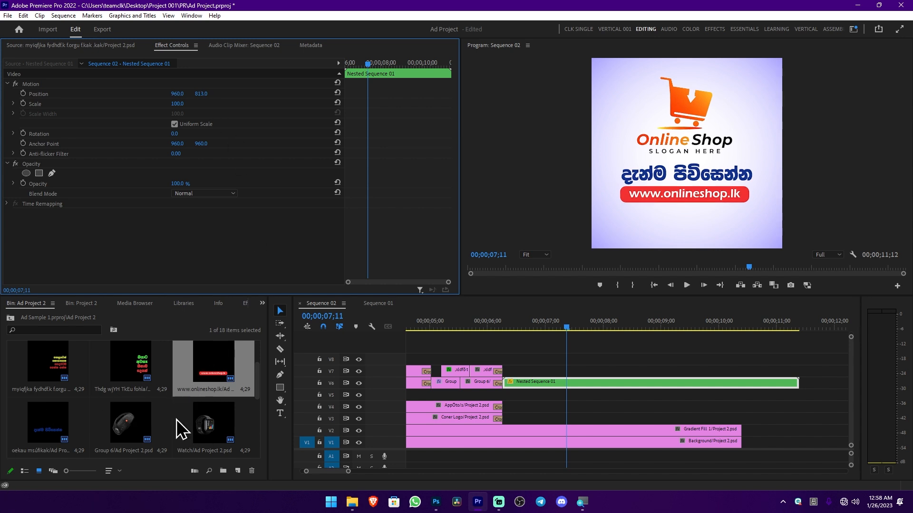
Place the AppÖto/s/Ad Project 2.psd layer on V4 at 00;00;06;10, beneath the nested logo ending
scroll(180, 418, "down", 4)
scroll(187, 412, "up", 2)
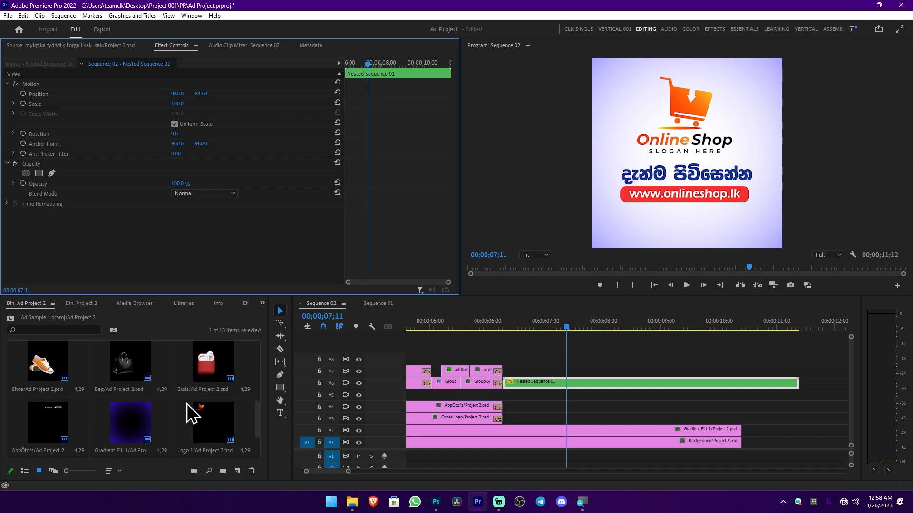
left_click(47, 420)
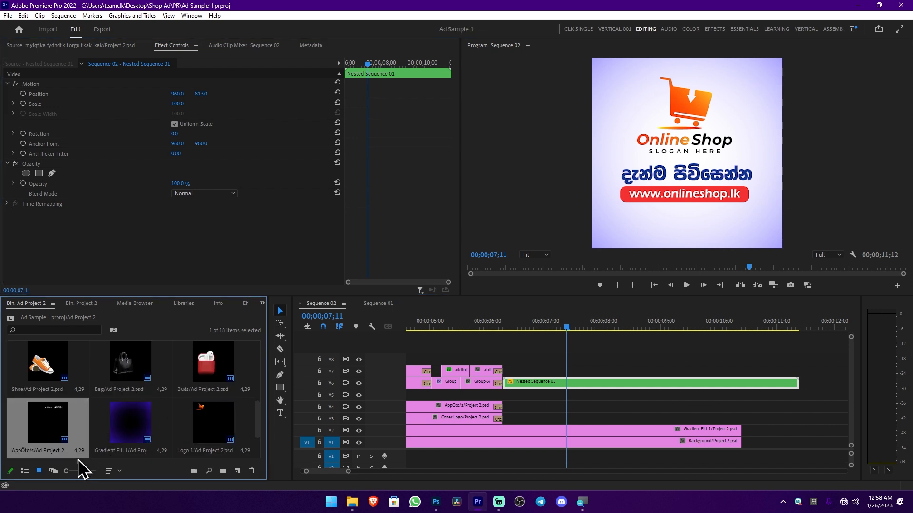
left_click_drag(72, 438, 515, 410)
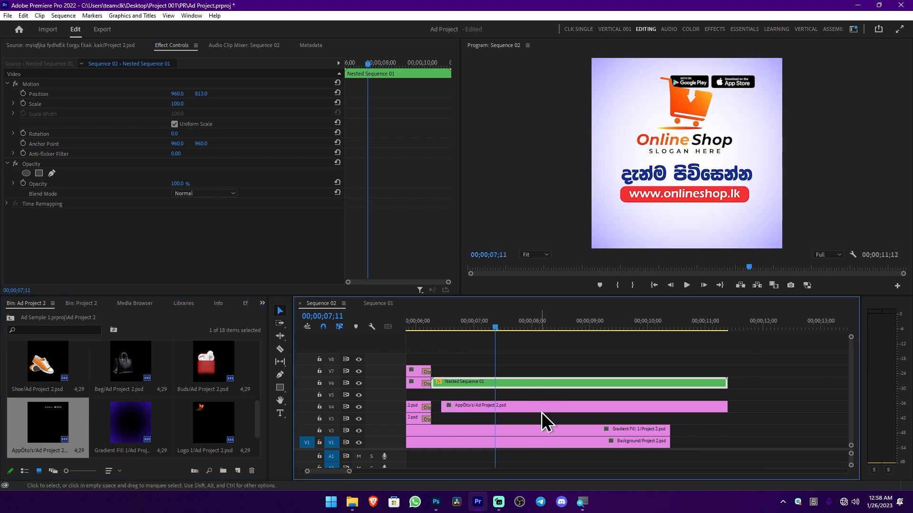
Position the new app store badges clip centred below the web address, at 689, 2317
left_click(545, 410)
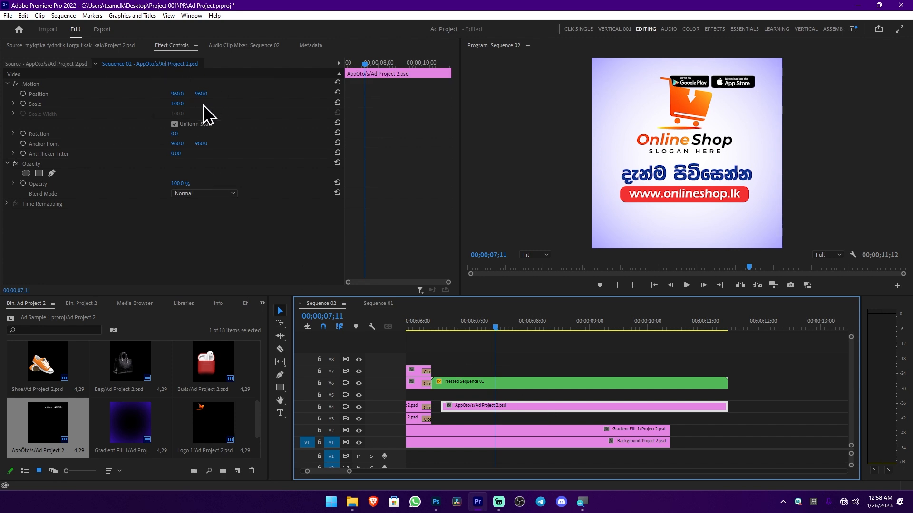
left_click_drag(203, 98, 844, 98)
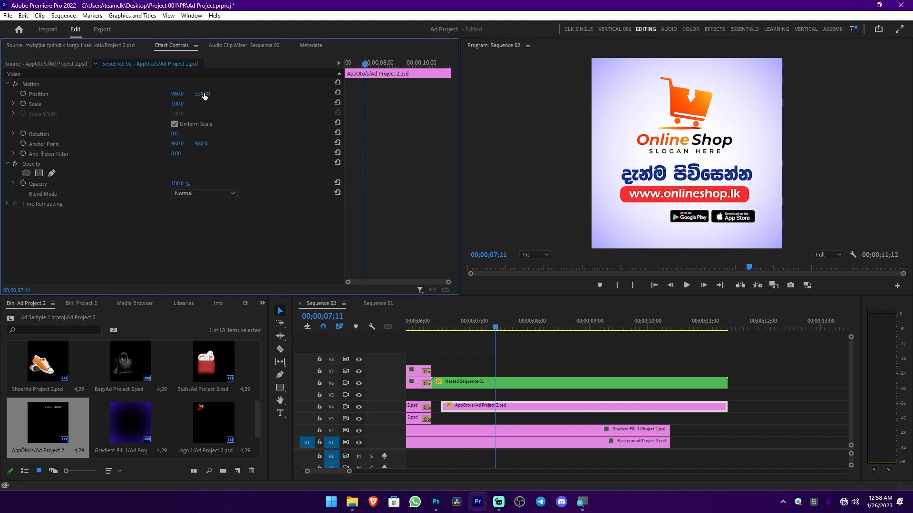
left_click_drag(179, 93, 50, 94)
Add cross dissolves to the start and end of the new AppÖto/s clip on V4
scroll(483, 423, "up", 2)
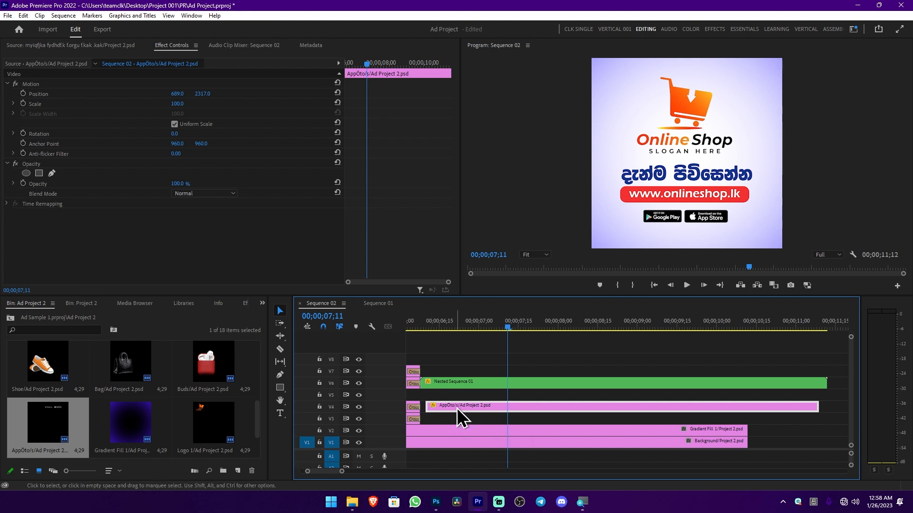
key("ctrl+d")
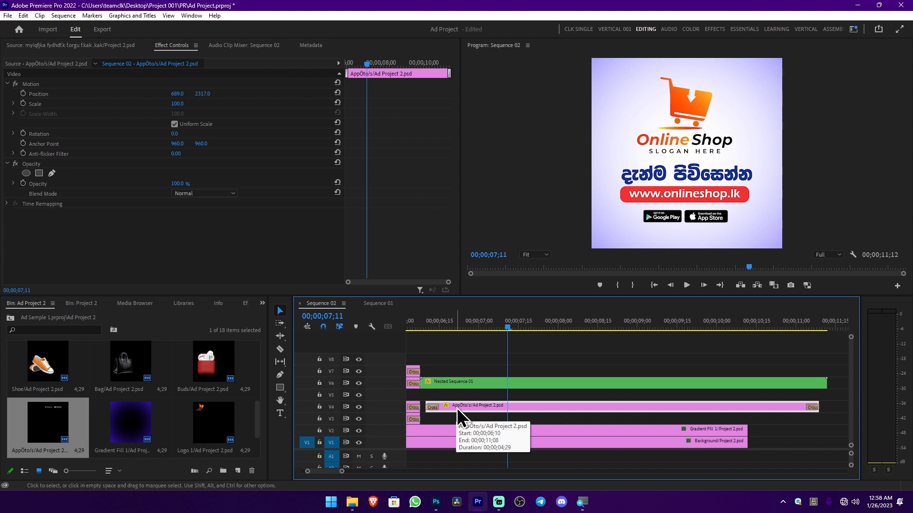
scroll(457, 408, "down", 1)
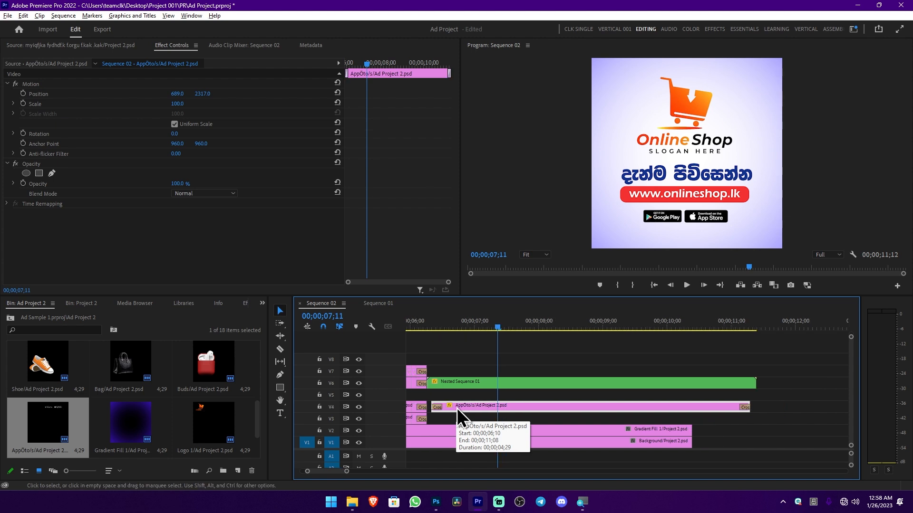
scroll(437, 415, "up", 1)
scroll(437, 416, "down", 2)
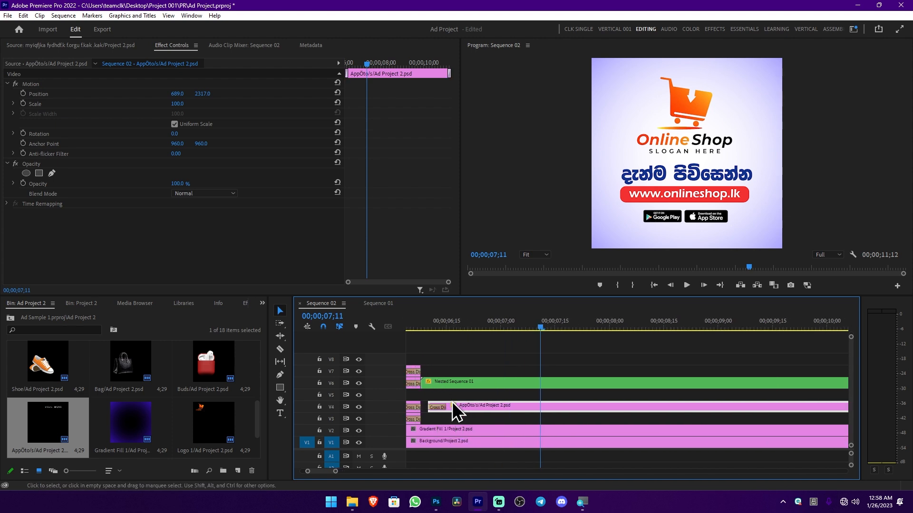
scroll(684, 416, "down", 1)
scroll(703, 413, "down", 1)
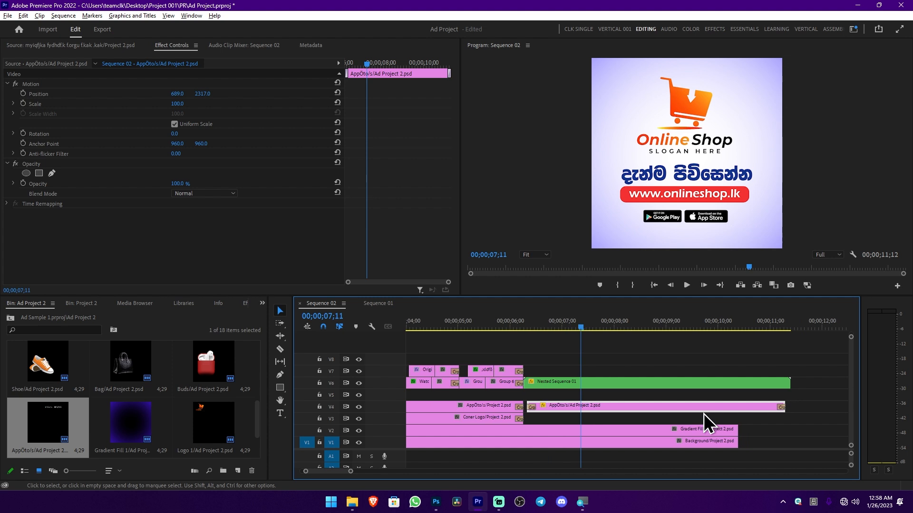
Play the ending, split all its clips at 00;00;09;17 and delete everything after that point
left_click(522, 326)
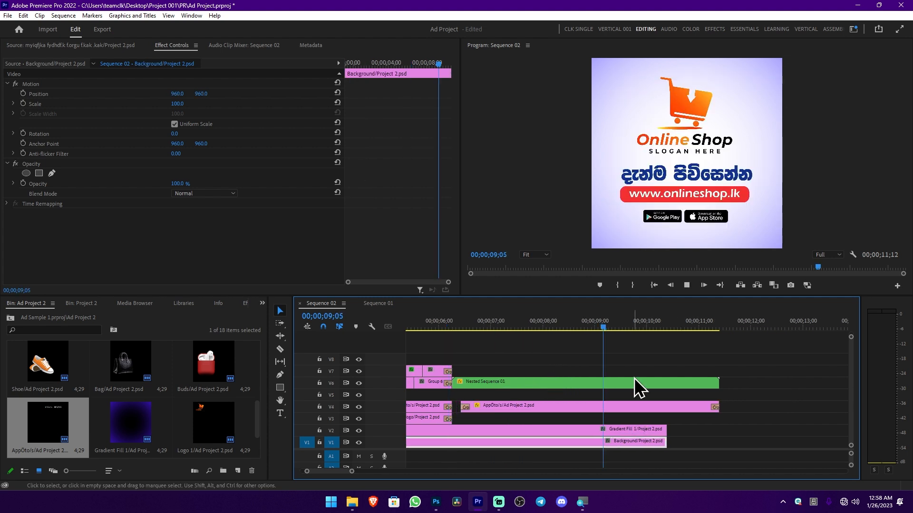
key("space")
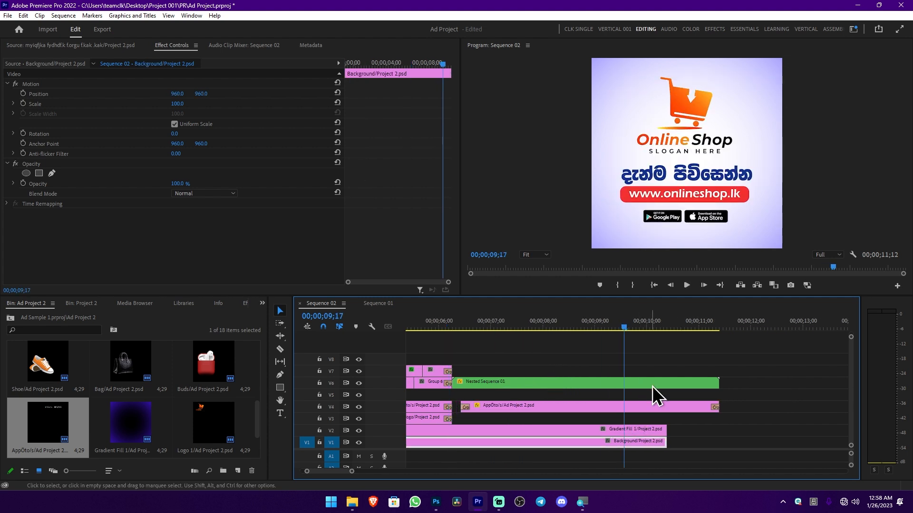
scroll(693, 423, "up", 2)
mouse_move(619, 331)
left_mouse_down()
mouse_move(646, 332)
mouse_move(610, 332)
left_mouse_up()
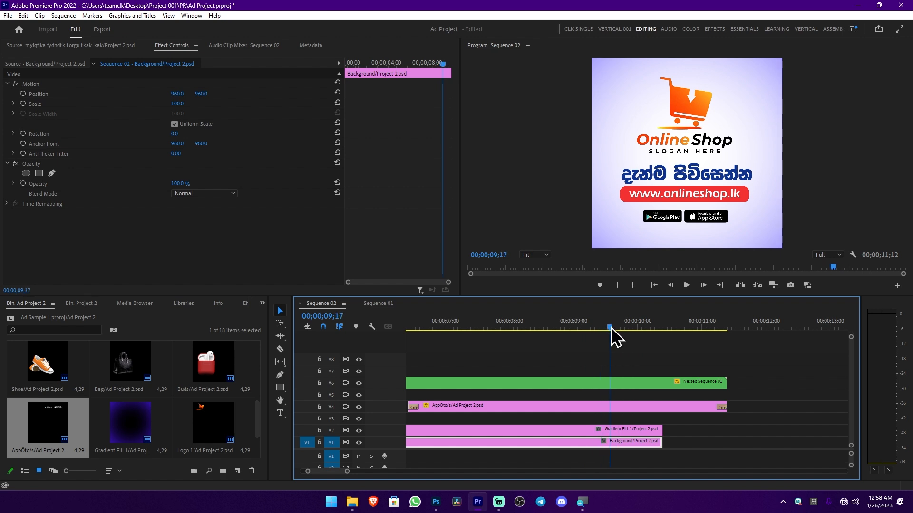
left_click_drag(771, 367, 626, 452)
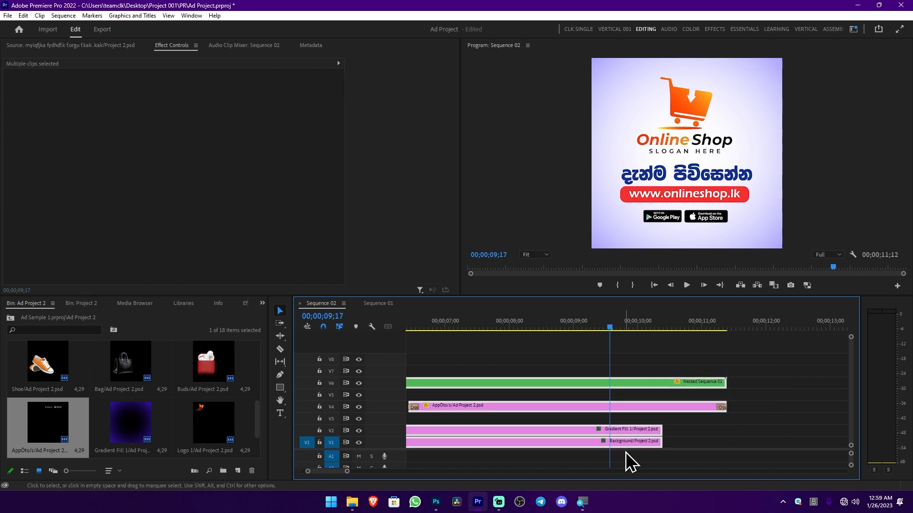
key("ctrl+k")
left_click_drag(761, 360, 636, 454)
key("Delete")
Apply cross dissolves to the ends of the nested, AppÖto/s, Gradient Fill 1 and Background clips at 00;00;09;17
left_click_drag(654, 364, 578, 450)
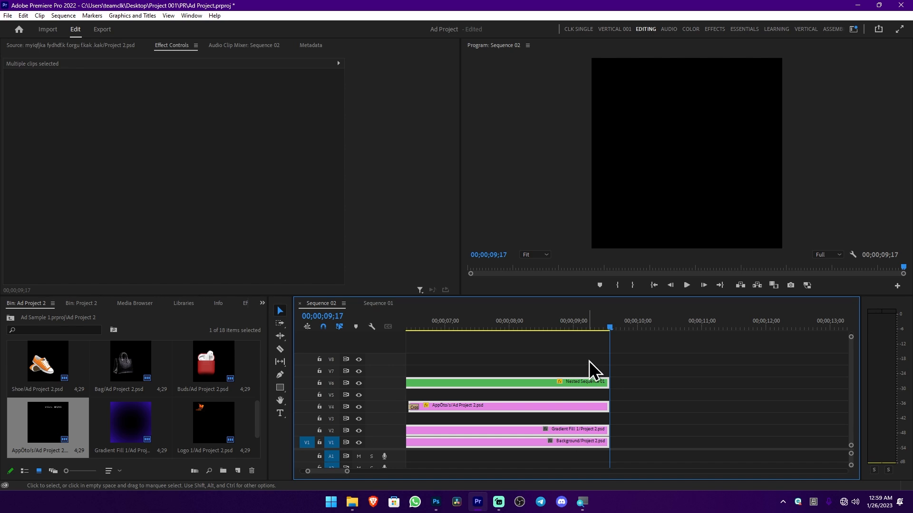
key("shift+d")
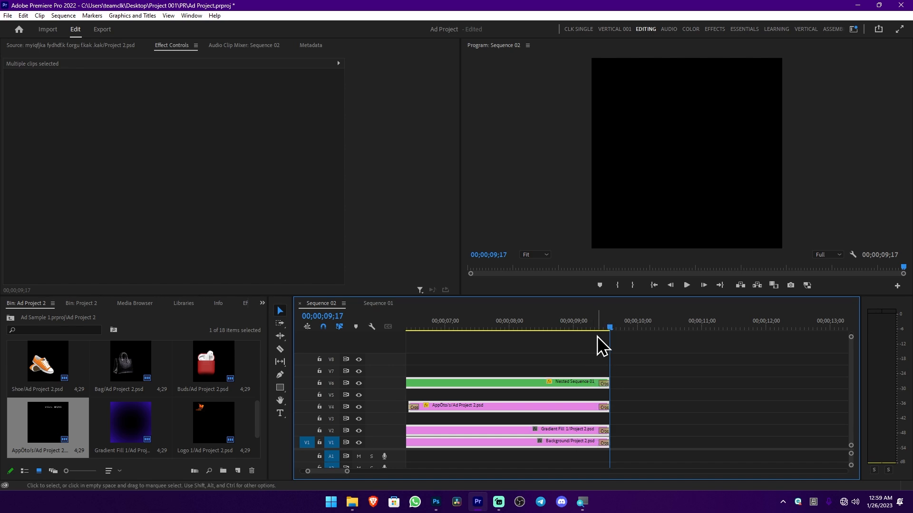
left_click_drag(597, 336, 607, 335)
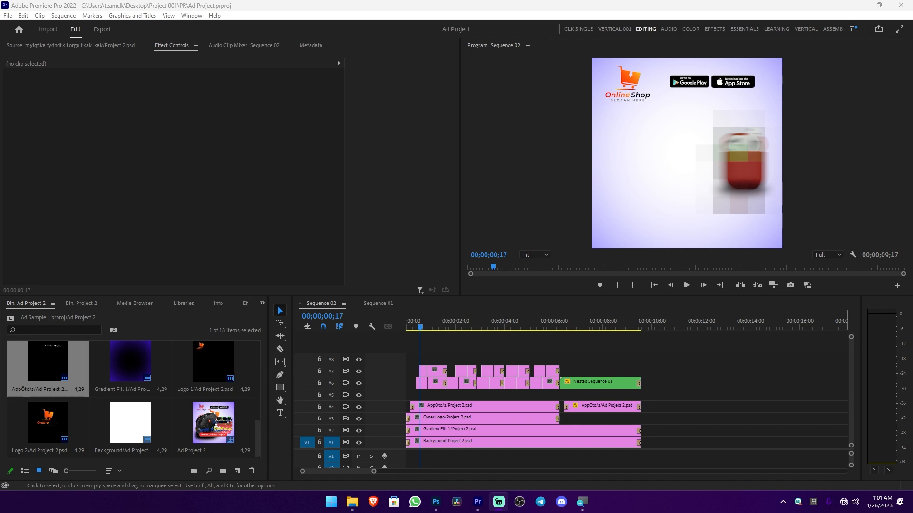
Import Sharp Edges - half.cool.mp3 from the YT Musics folder into the project and open it in the source monitor
left_click_drag(912, 83, 356, 65)
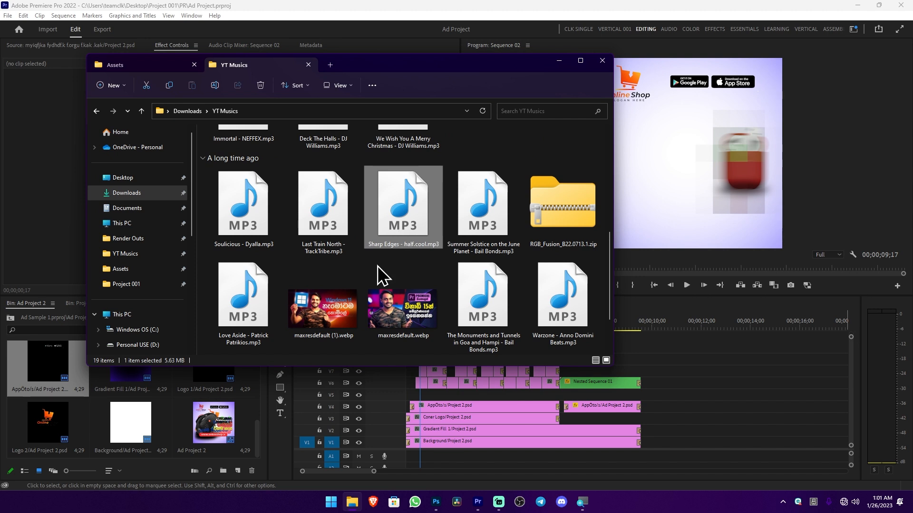
left_click_drag(403, 224, 222, 388)
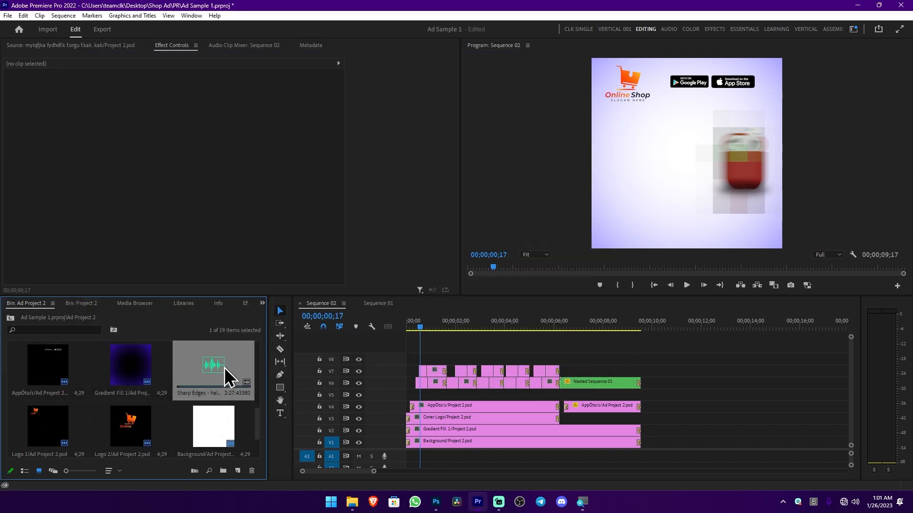
double_click(225, 367)
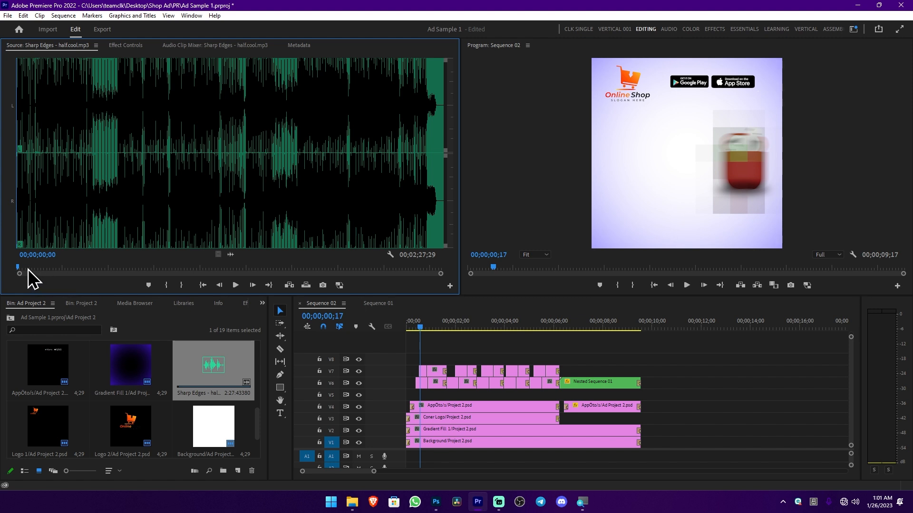
Mark a 00;00;36;09 section of the music ending at 00;01;10;28 and place it near the start of A1
left_click_drag(24, 267, 222, 281)
key("i")
key("o")
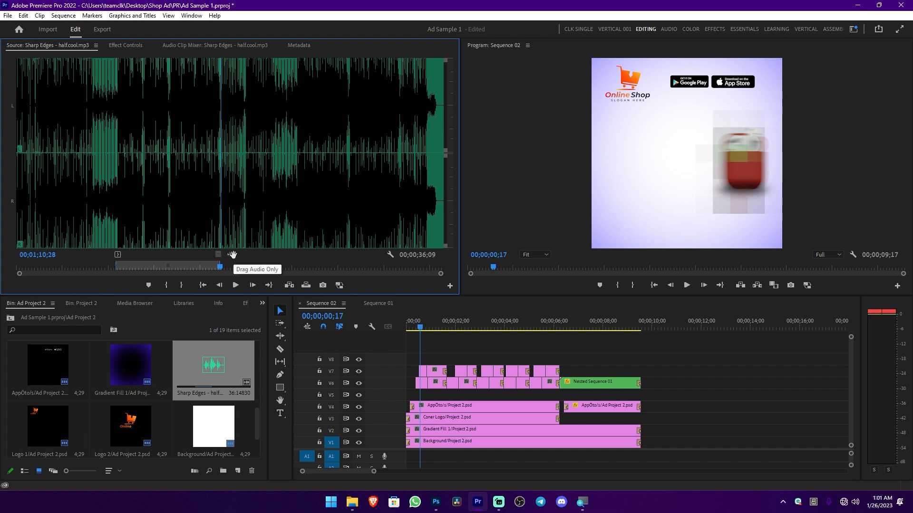
left_click_drag(232, 255, 408, 460)
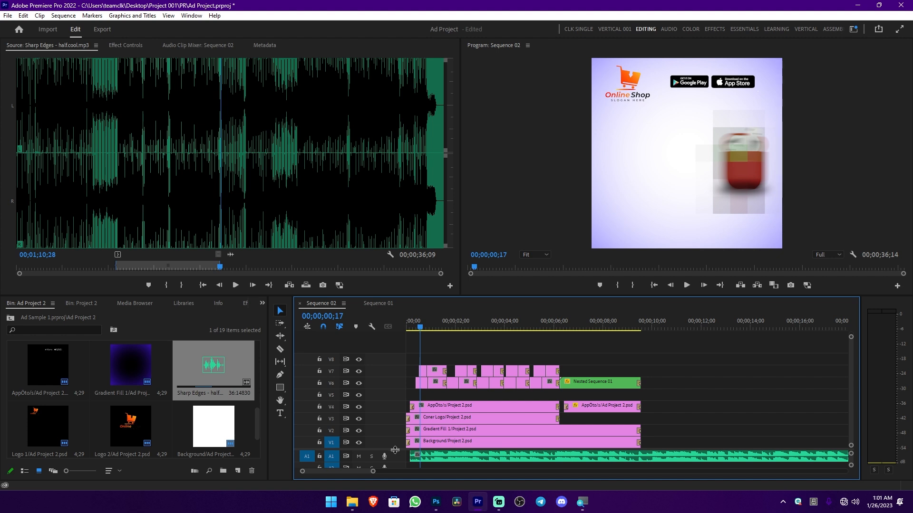
Enlarge the audio track area of Sequence 02 and move the music clip on A1 to the sequence start
left_click_drag(395, 450, 395, 408)
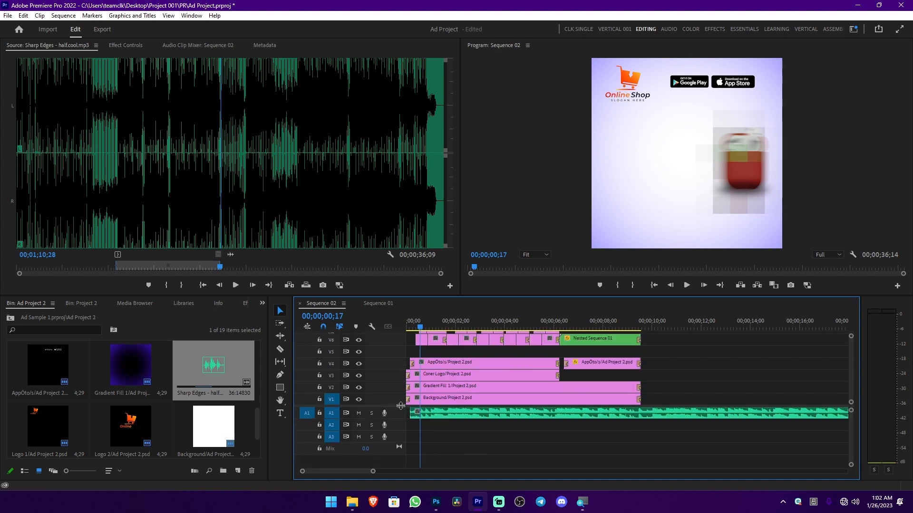
left_click(447, 415)
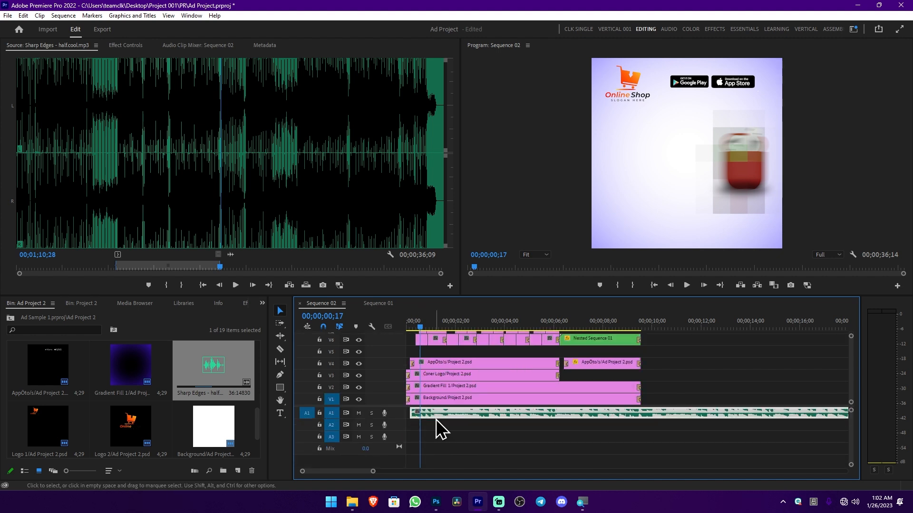
left_click_drag(439, 415, 429, 415)
scroll(449, 410, "down", 2)
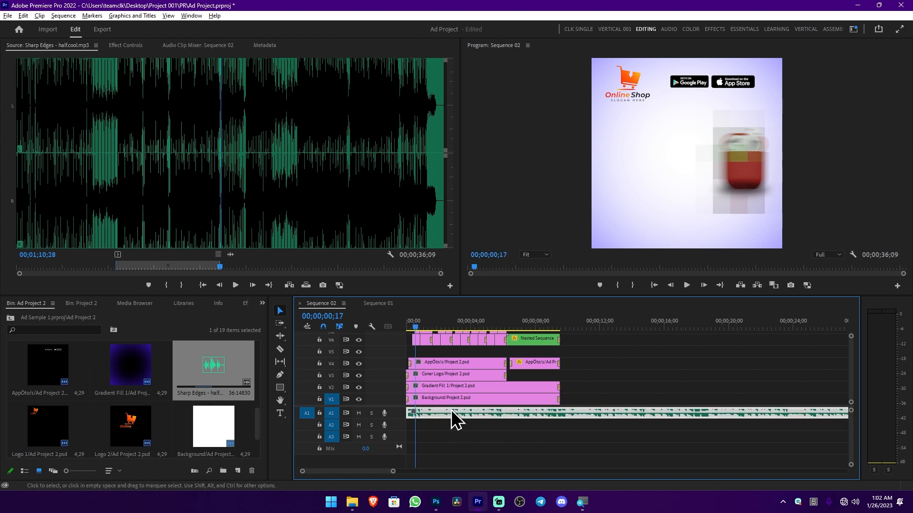
Split the A1 music clip at 00;00;09;17, where the visuals end, and delete the remainder
scroll(475, 406, "down", 3)
left_click_drag(512, 326, 504, 328)
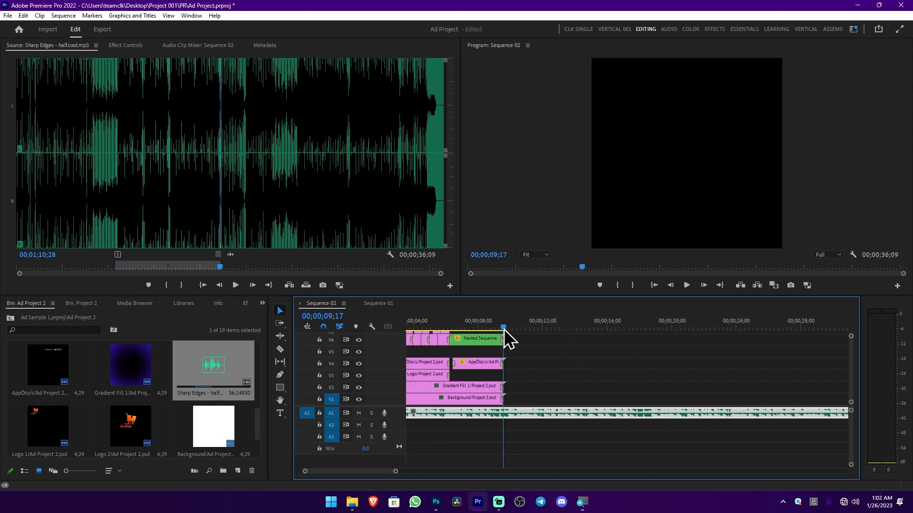
left_click_drag(527, 367, 560, 373)
key("ctrl+k")
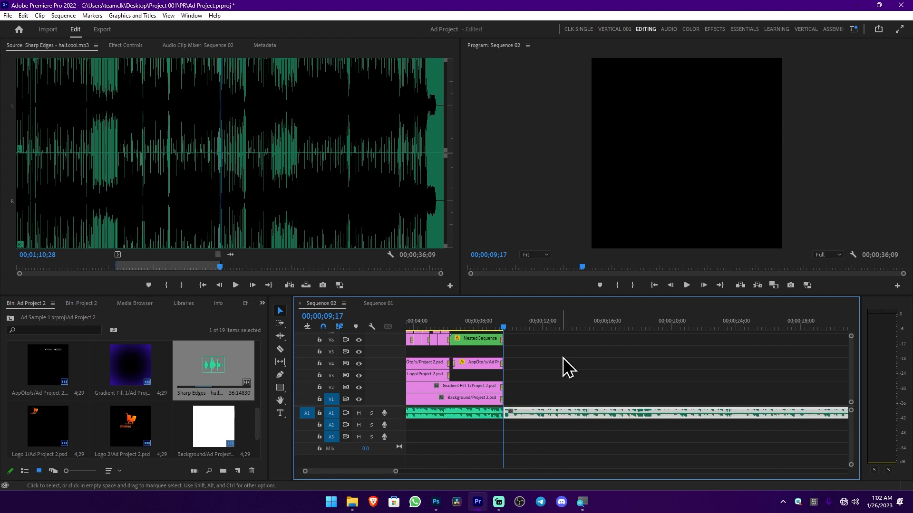
key("Delete")
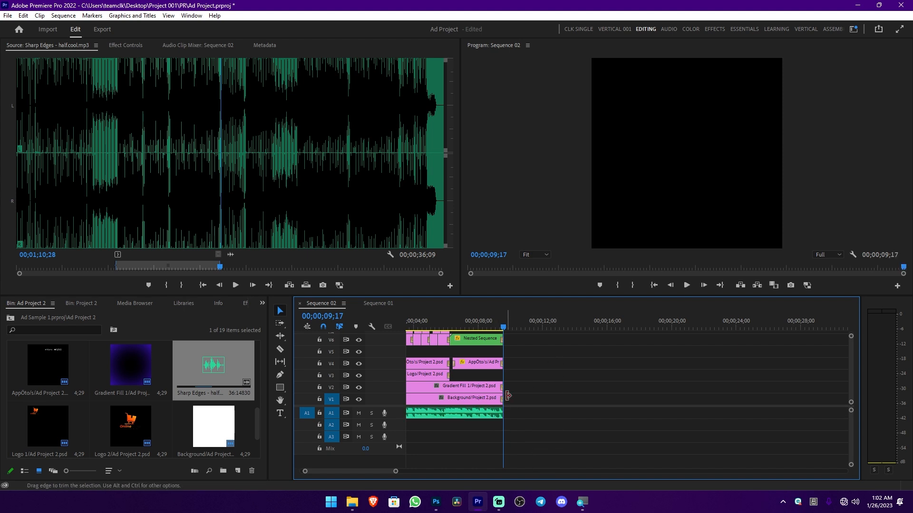
Switch to Sequence 01 and play the finished ad in full screen
left_click(378, 303)
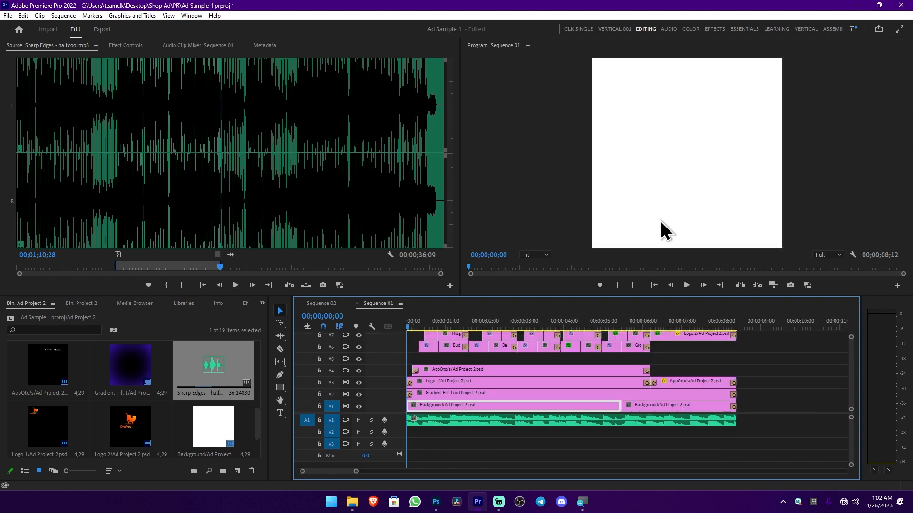
key("ctrl+grave")
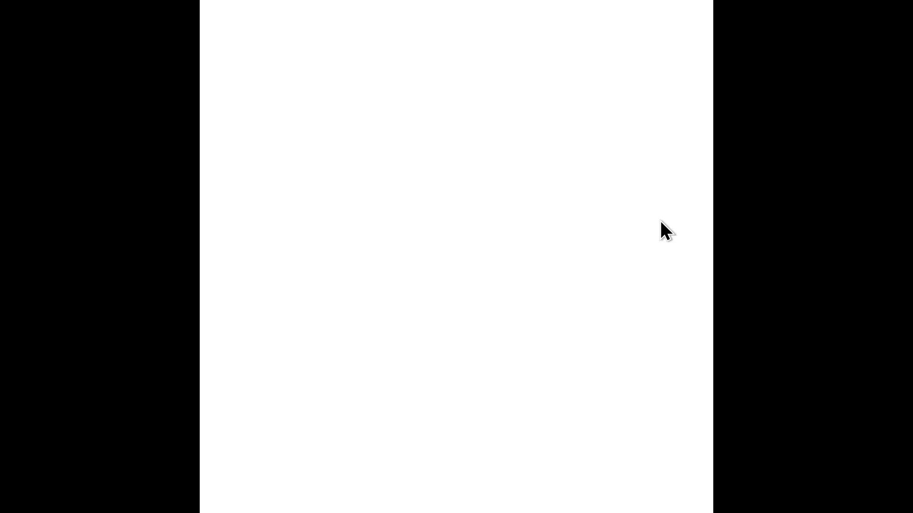
key("ctrl+grave")
key("space")
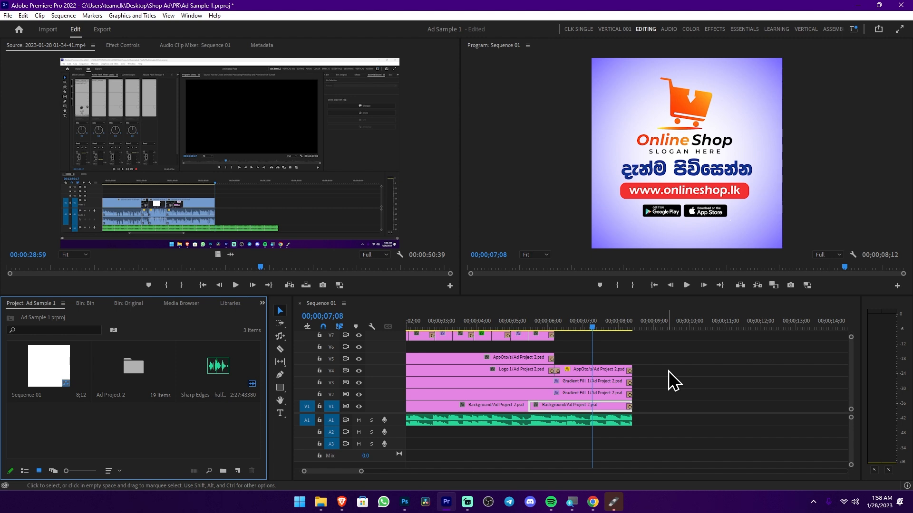
Mark the export range of Sequence 01 from 00;00;00;00 to the end of the clips at 00;00;08;12
key("minus")
left_click(498, 324)
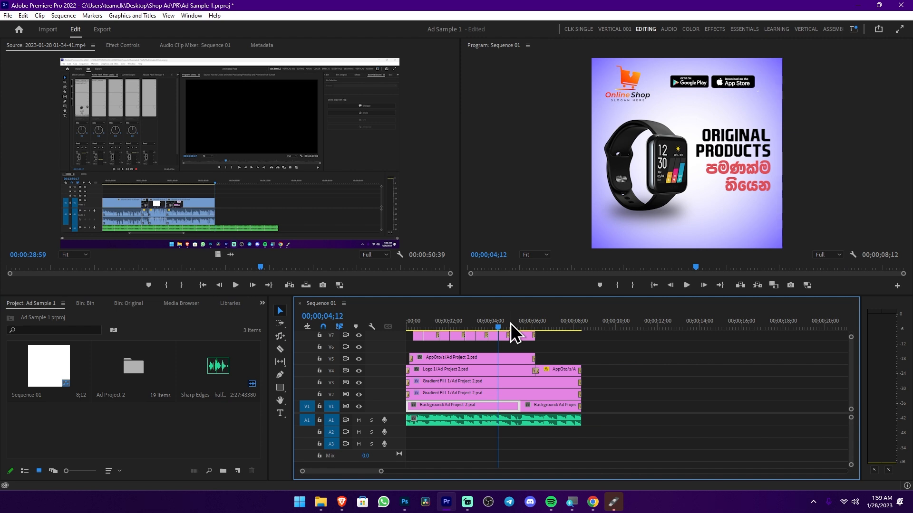
key("Home")
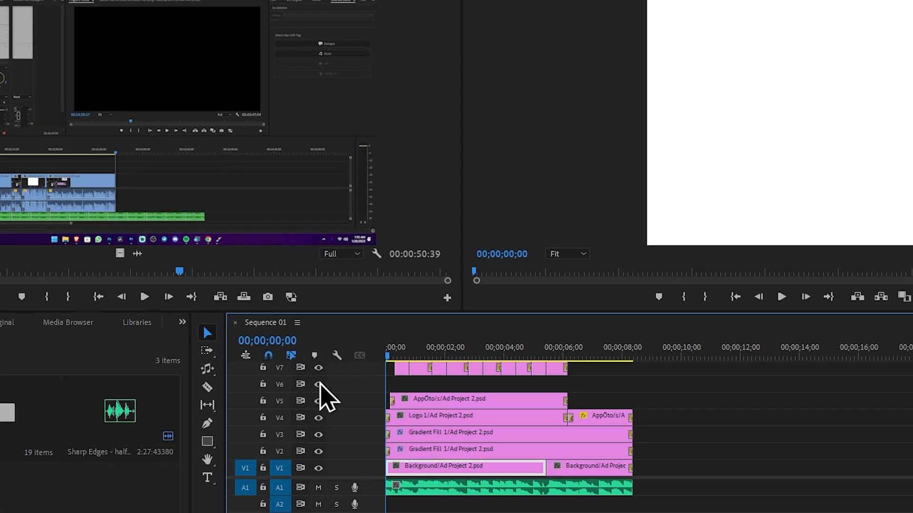
key("i")
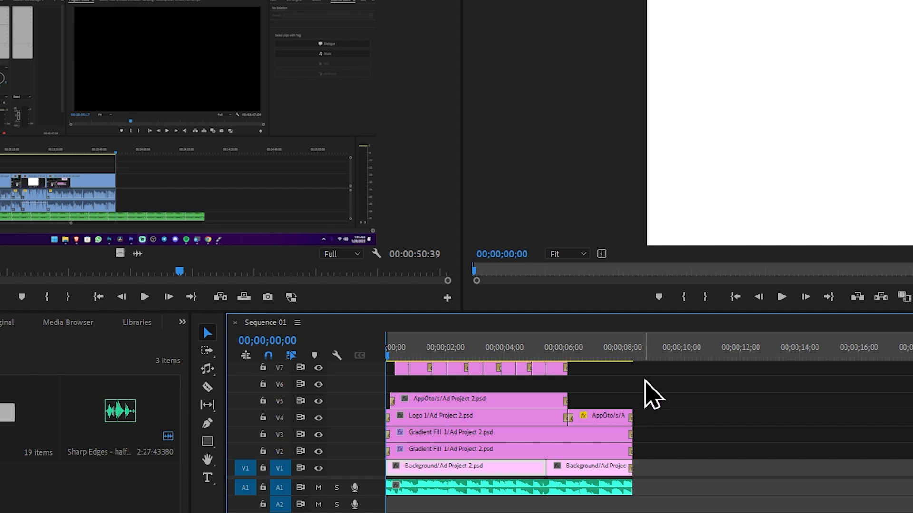
left_click(657, 352)
left_click_drag(657, 354, 634, 354)
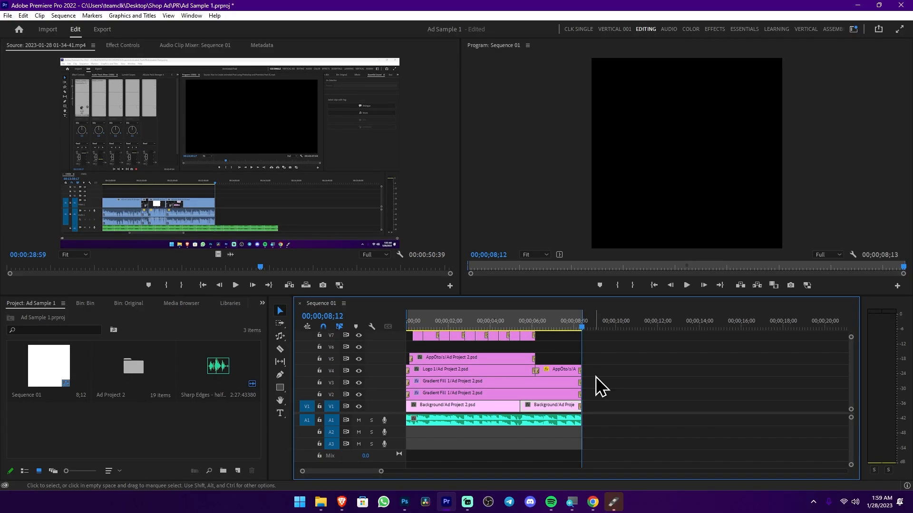
Open the export settings for Sequence 01, name the file Facebook Ad 1 and check the Render Outs save location
key("ctrl+m")
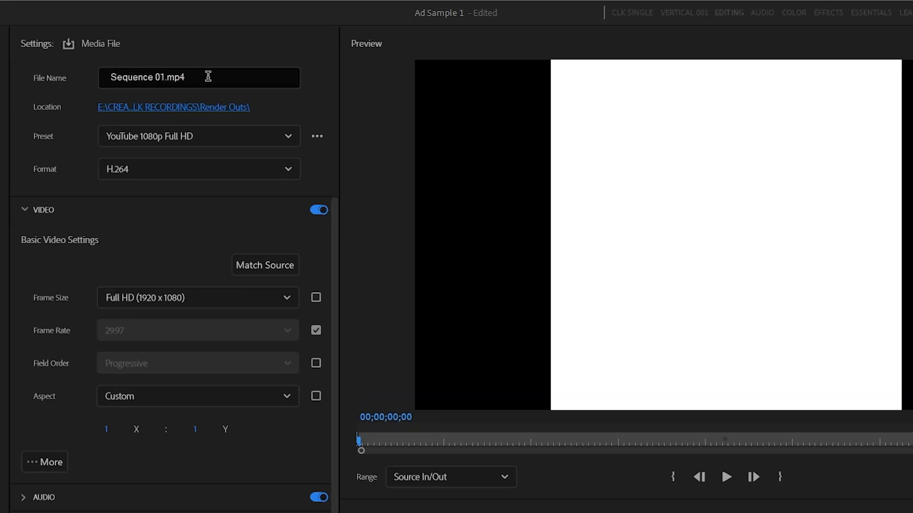
left_click(207, 76)
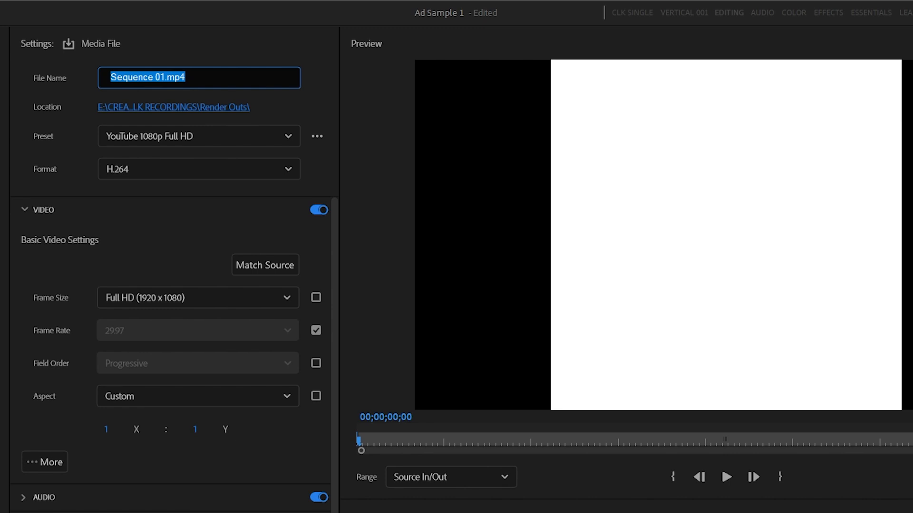
type("Facebook Ad 1")
left_click(107, 108)
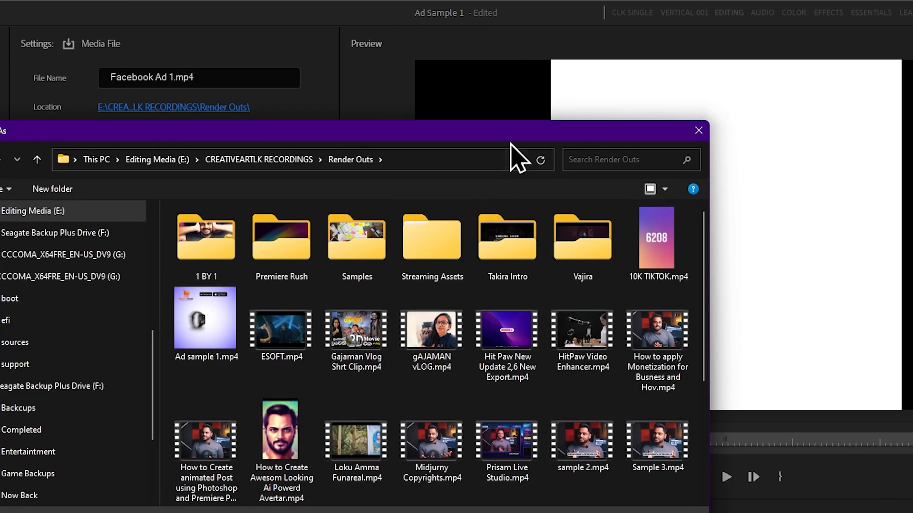
left_click(698, 131)
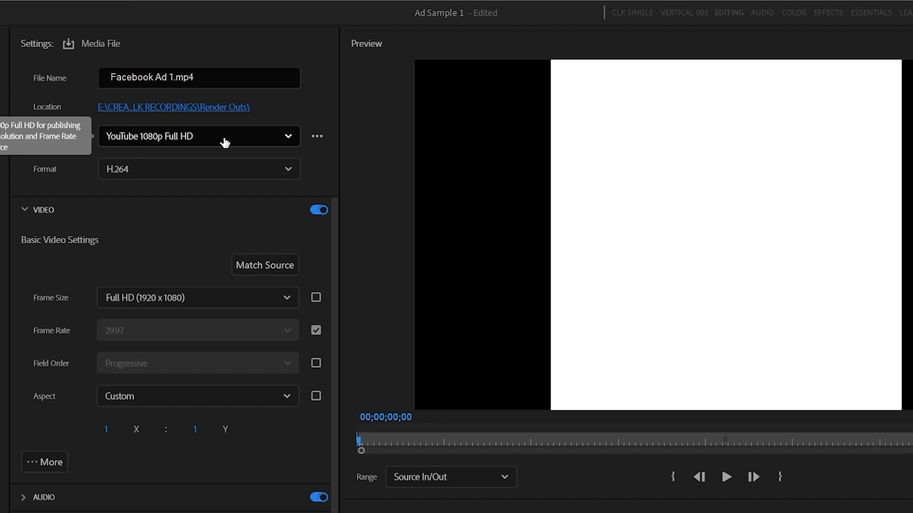
Look through the export presets and choose YouTube 1080p Full HD
left_click(280, 140)
scroll(224, 350, "down", 1)
scroll(223, 351, "up", 1)
scroll(170, 395, "down", 1)
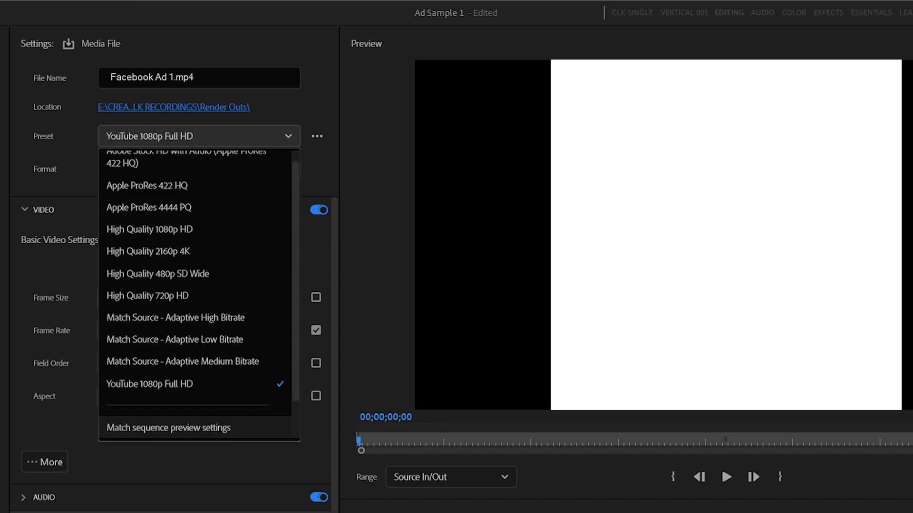
left_click(170, 384)
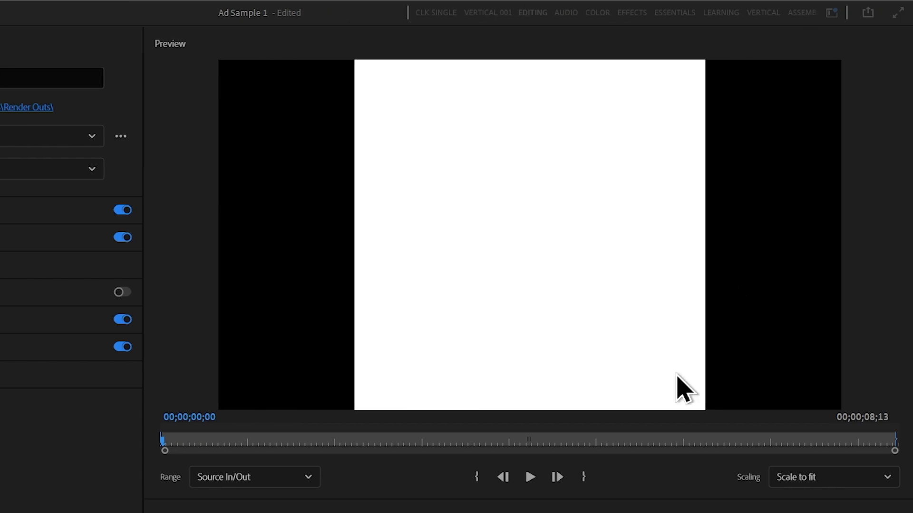
Preview the export at 00;00;00;17, match the video settings to the source and set the range to Source In/Out
left_click_drag(184, 445, 214, 453)
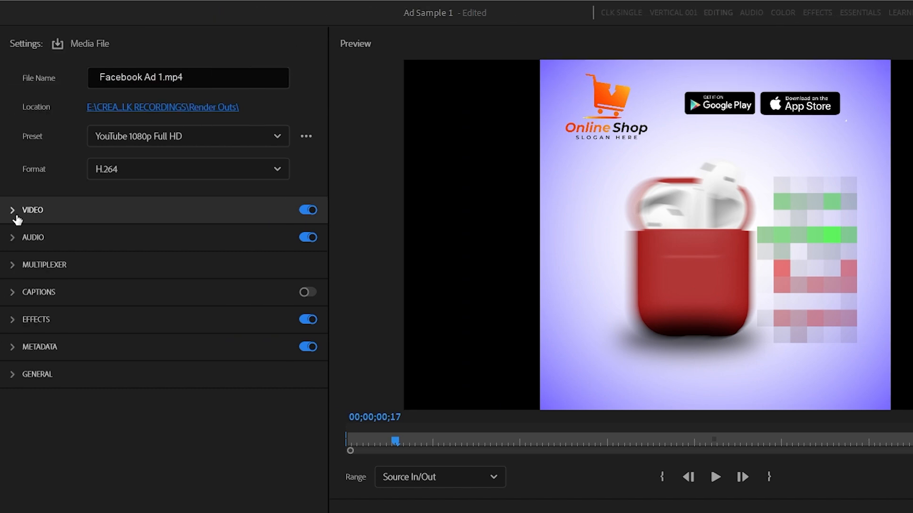
left_click(13, 218)
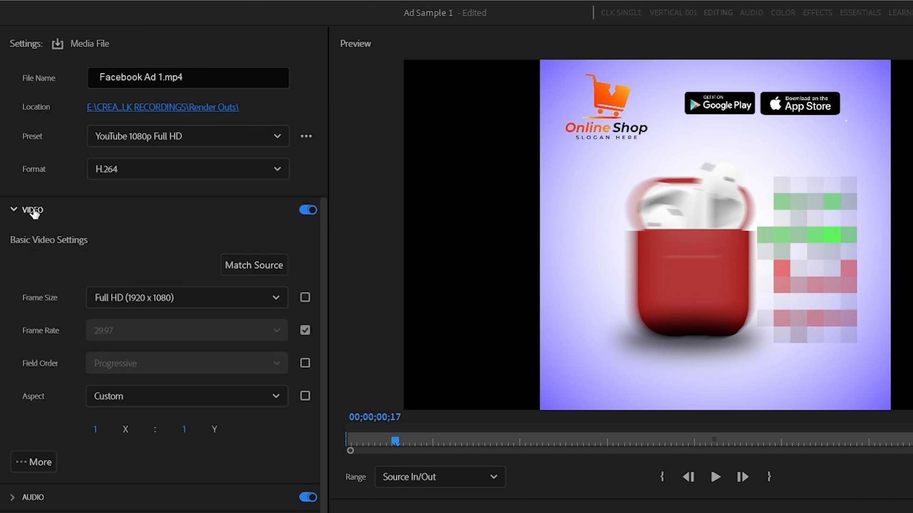
left_click(266, 267)
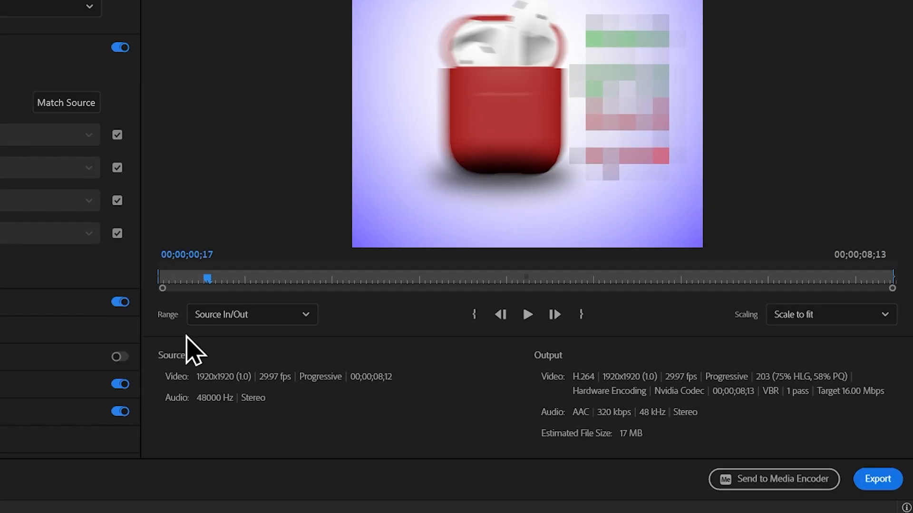
left_click(228, 322)
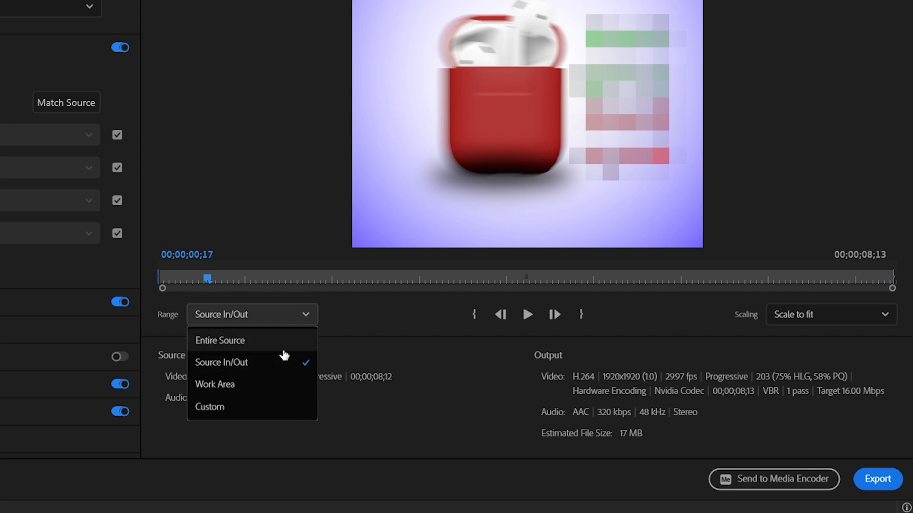
left_click(250, 363)
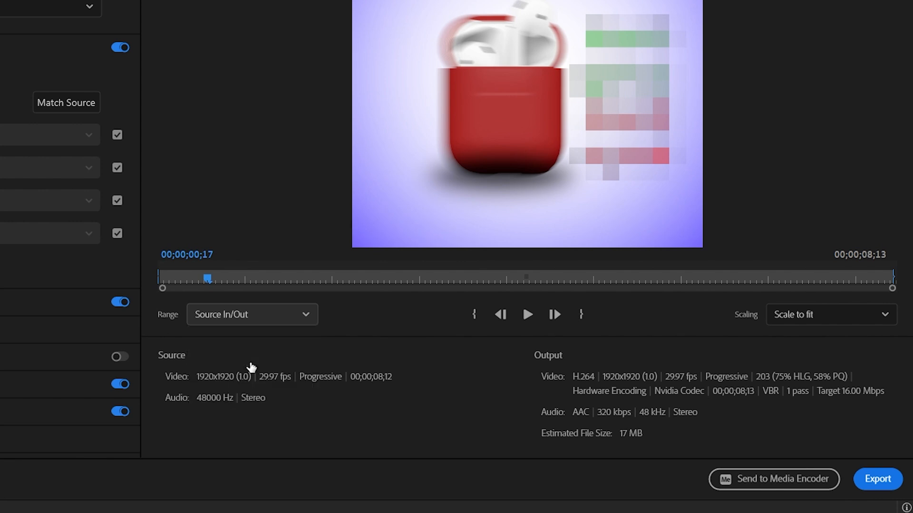